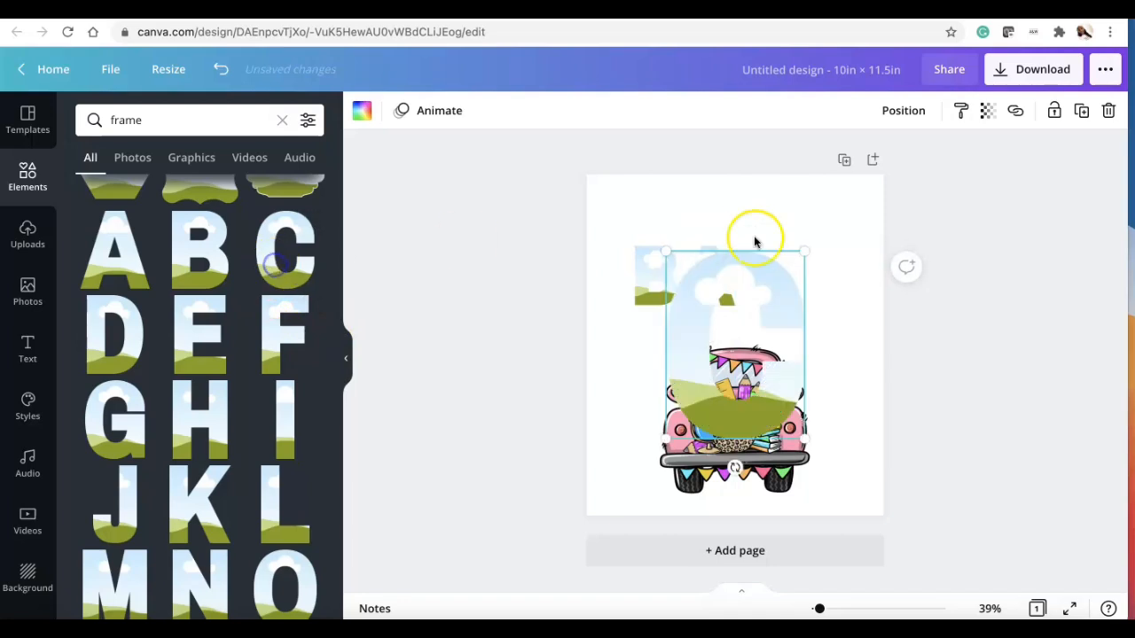
Step: Add a K frame letter after the C and move it and the B, A, C letters into a row
mouse_move(795, 256)
mouse_down()
mouse_move(719, 375)
mouse_move(770, 287)
mouse_move(764, 258)
mouse_move(794, 246)
mouse_up()
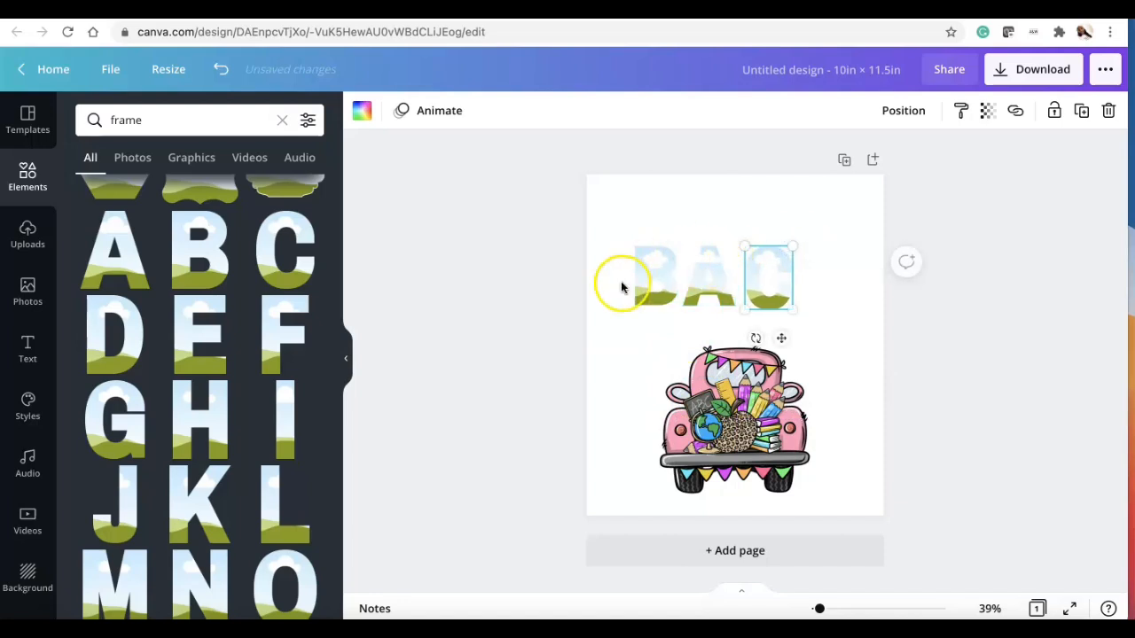
scroll(221, 432, down, 3)
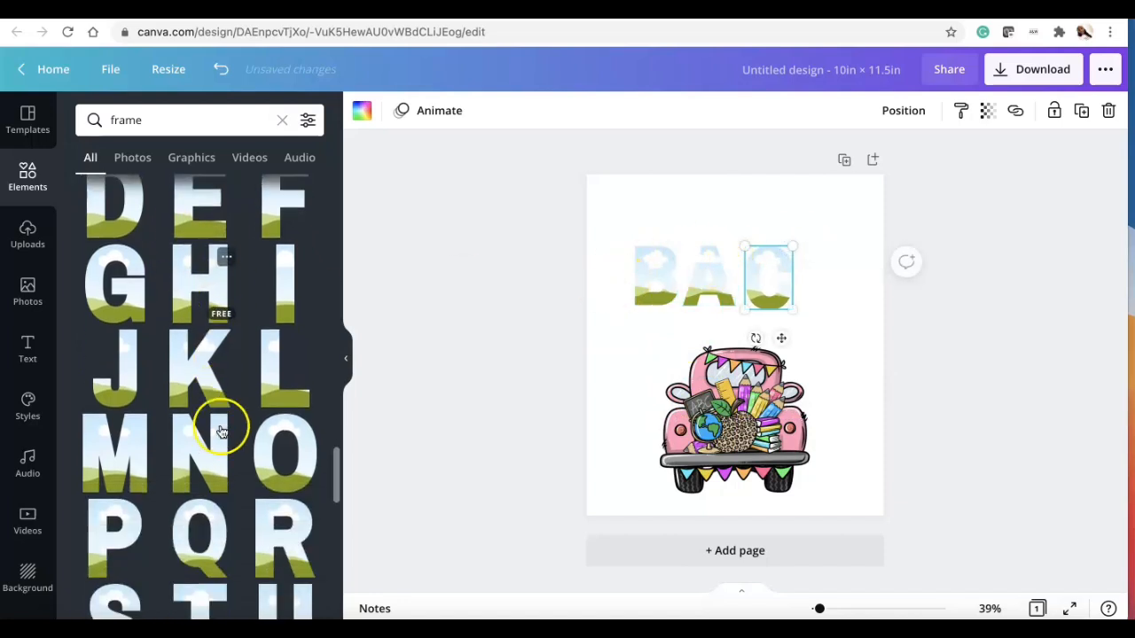
click(198, 383)
drag(814, 248, 828, 277)
drag(680, 269, 642, 230)
drag(707, 263, 697, 227)
drag(763, 263, 755, 237)
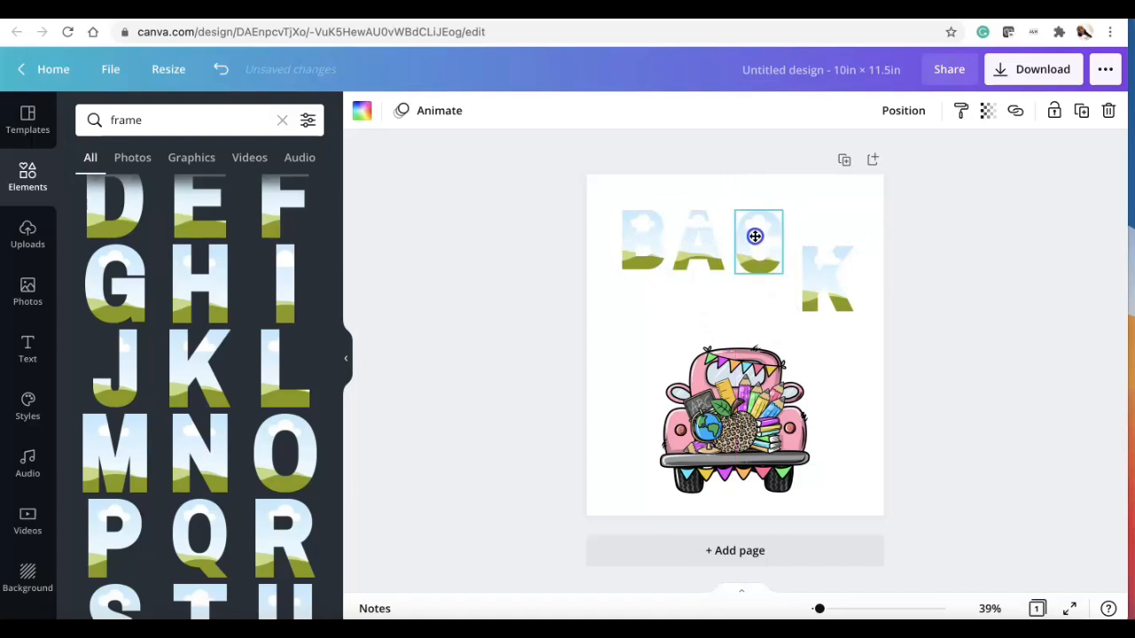
Step: Align and space the B, A, C and K frame letters evenly as BACK near the top of the page
drag(824, 259, 843, 213)
click(663, 240)
drag(665, 210, 749, 238)
click(690, 232)
click(653, 224)
click(696, 221)
click(818, 236)
drag(844, 215, 798, 244)
drag(659, 258, 656, 241)
click(691, 235)
drag(691, 235, 786, 225)
Step: Add a 2 frame letter, shrink it to about 0.9 by 1.6, and center it below BACK
scroll(228, 393, down, 5)
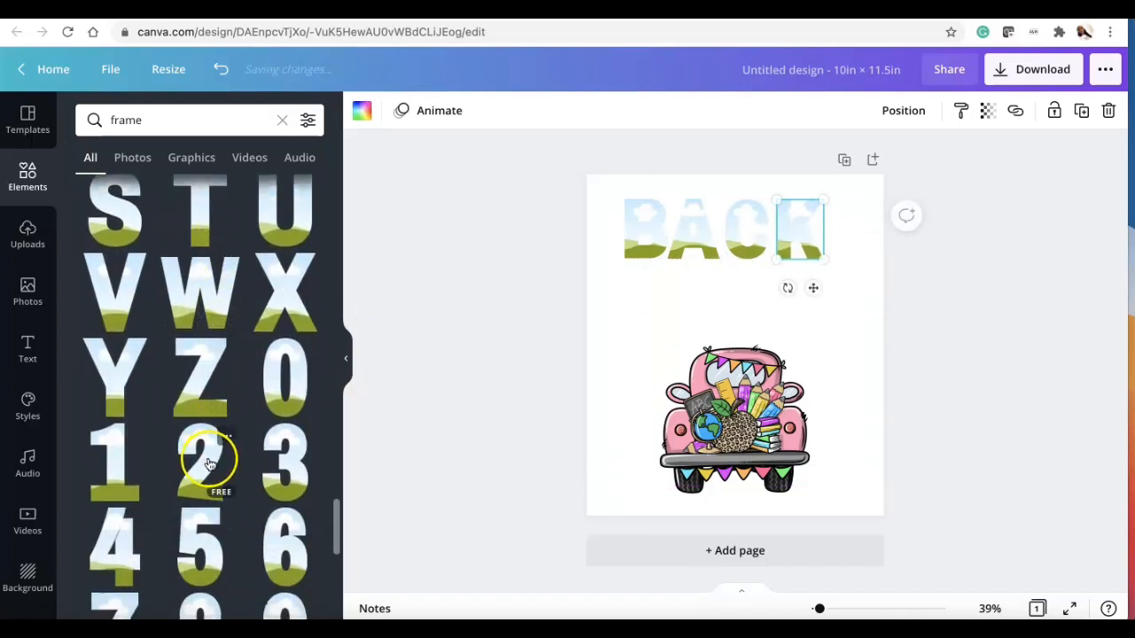
click(209, 464)
drag(788, 251, 723, 359)
drag(697, 400, 743, 314)
drag(758, 263, 743, 288)
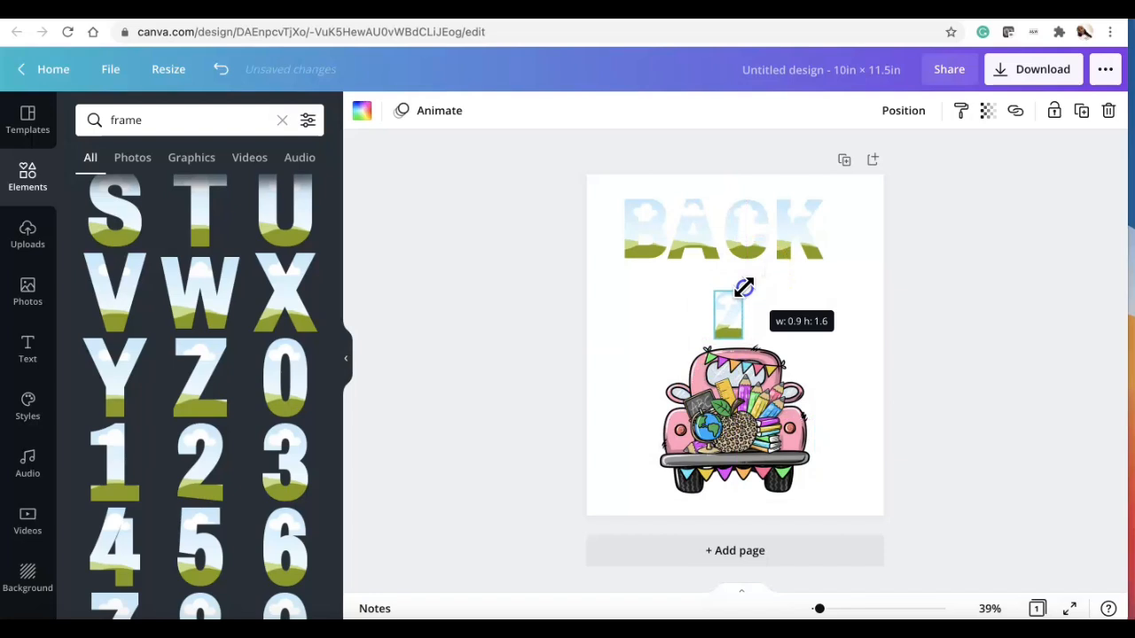
mouse_move(742, 289)
mouse_down()
mouse_move(722, 299)
mouse_move(730, 287)
mouse_up()
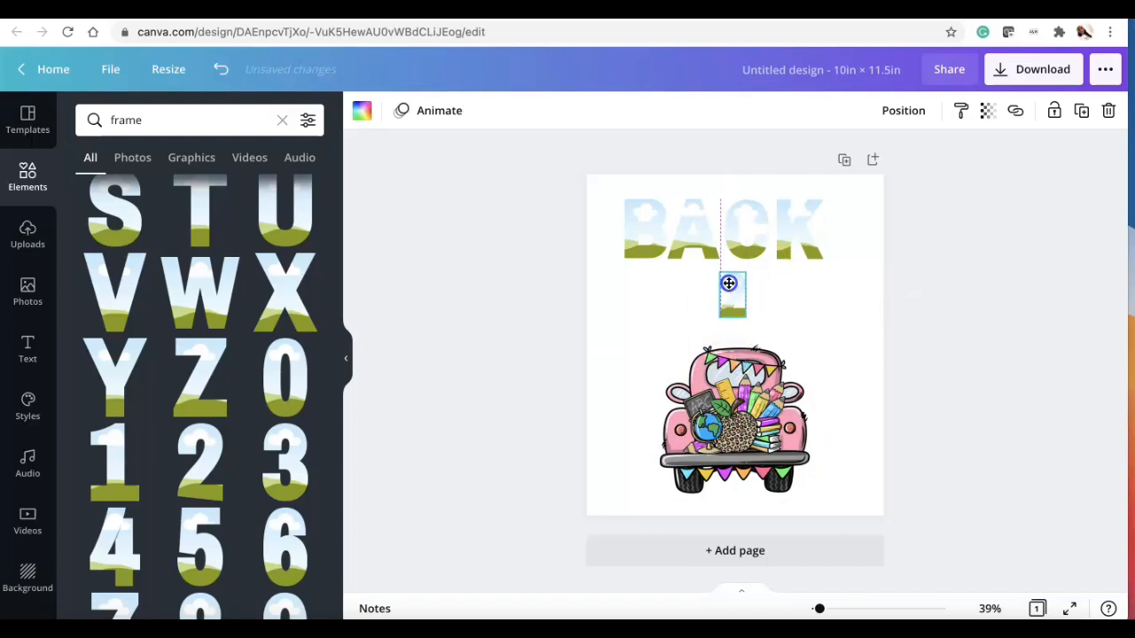
drag(733, 399, 733, 414)
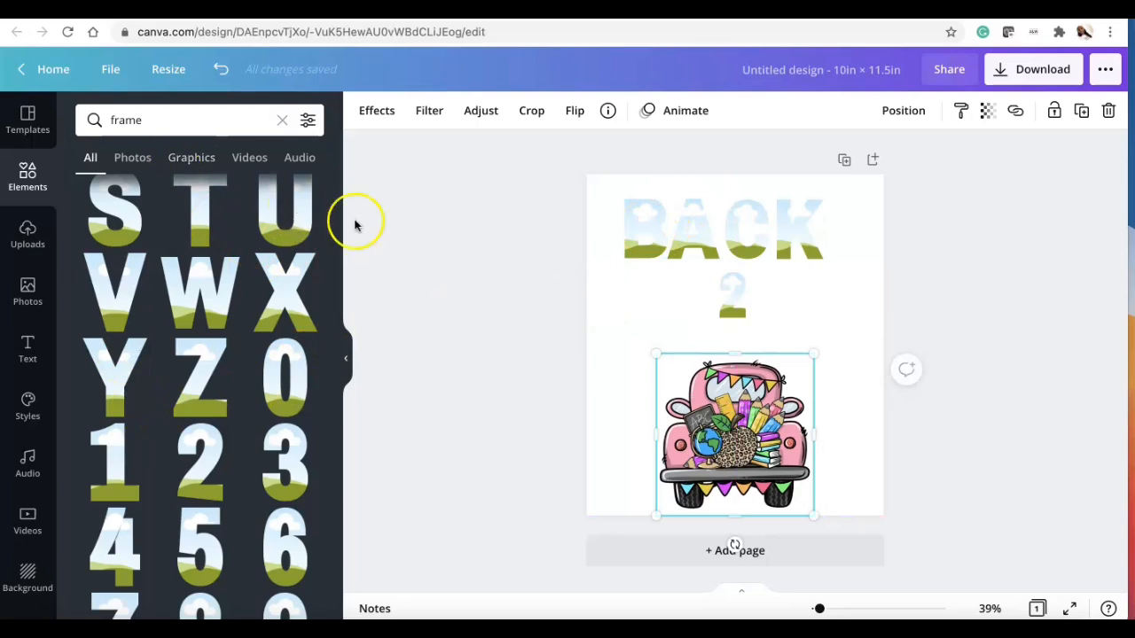
Step: Search the elements for leopard print
drag(163, 119, 70, 124)
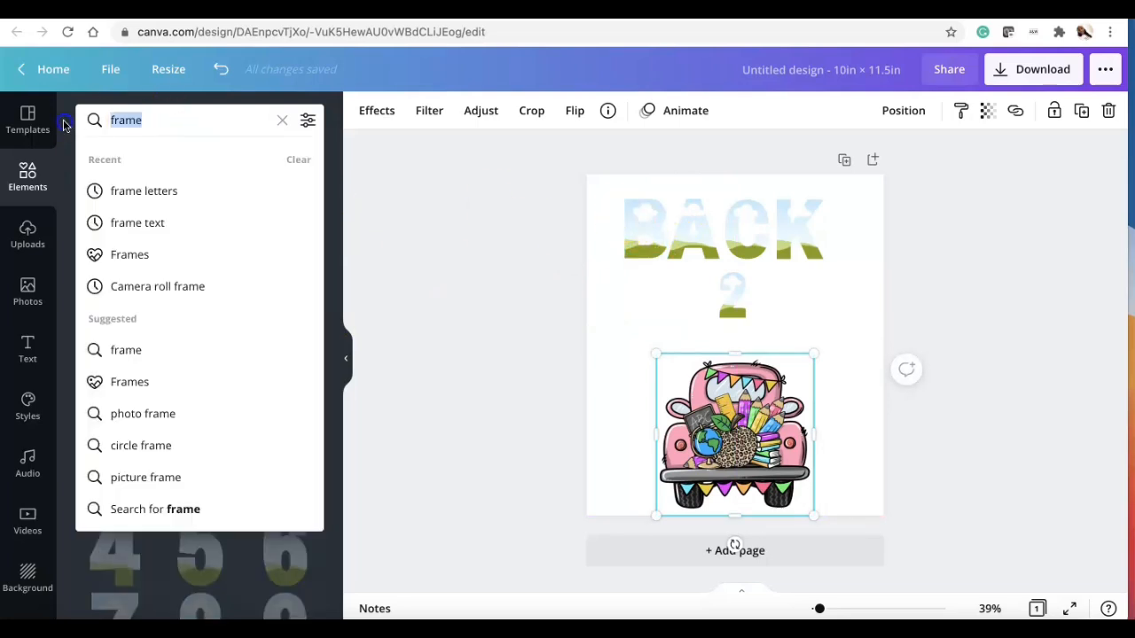
text(leopard)
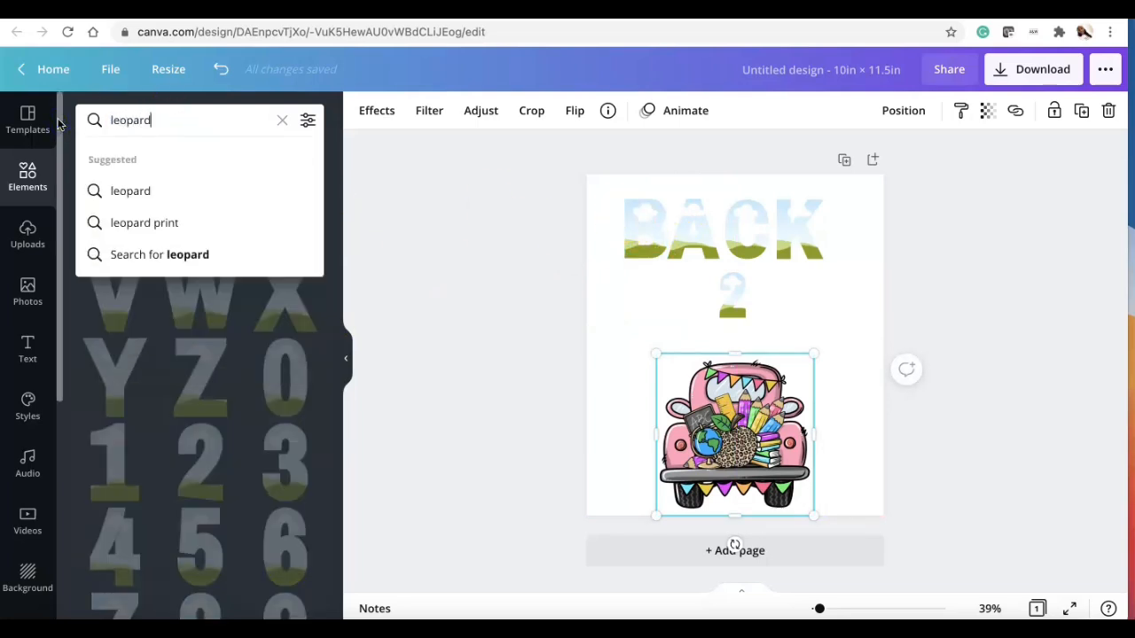
click(133, 222)
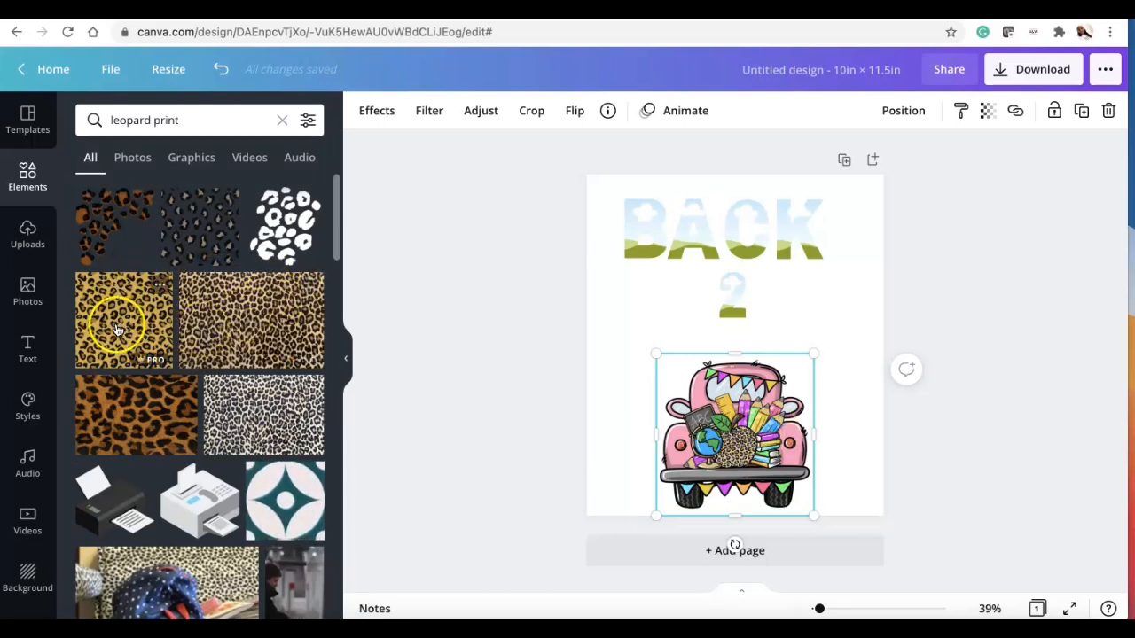
Step: Fill the B, A, C and K frame letters with a leopard print image
drag(275, 324, 671, 217)
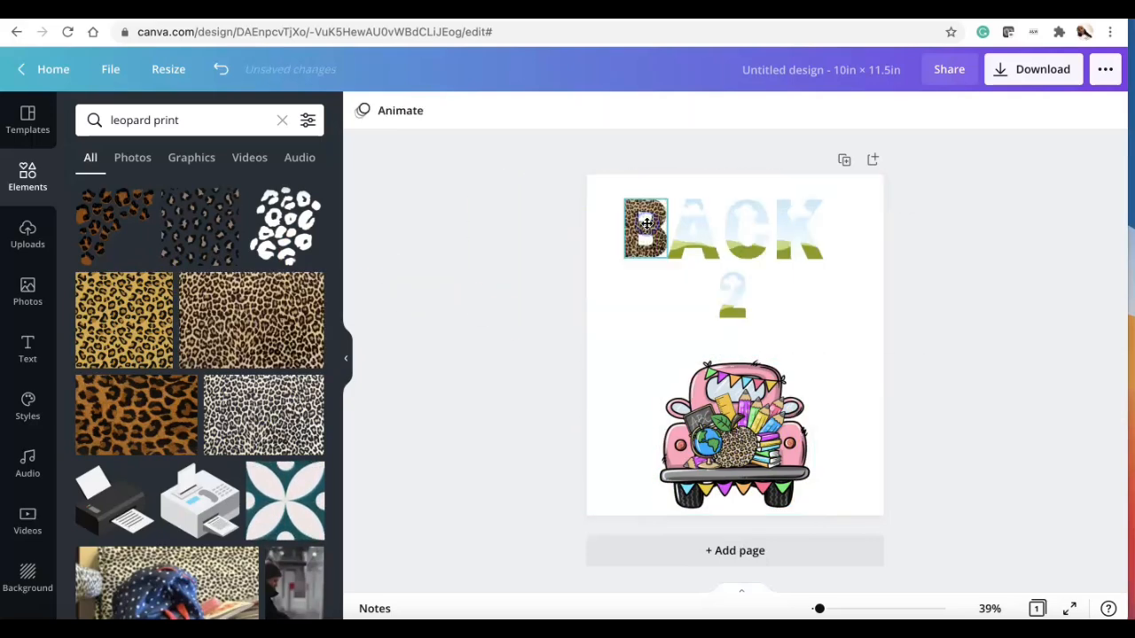
drag(252, 316, 697, 233)
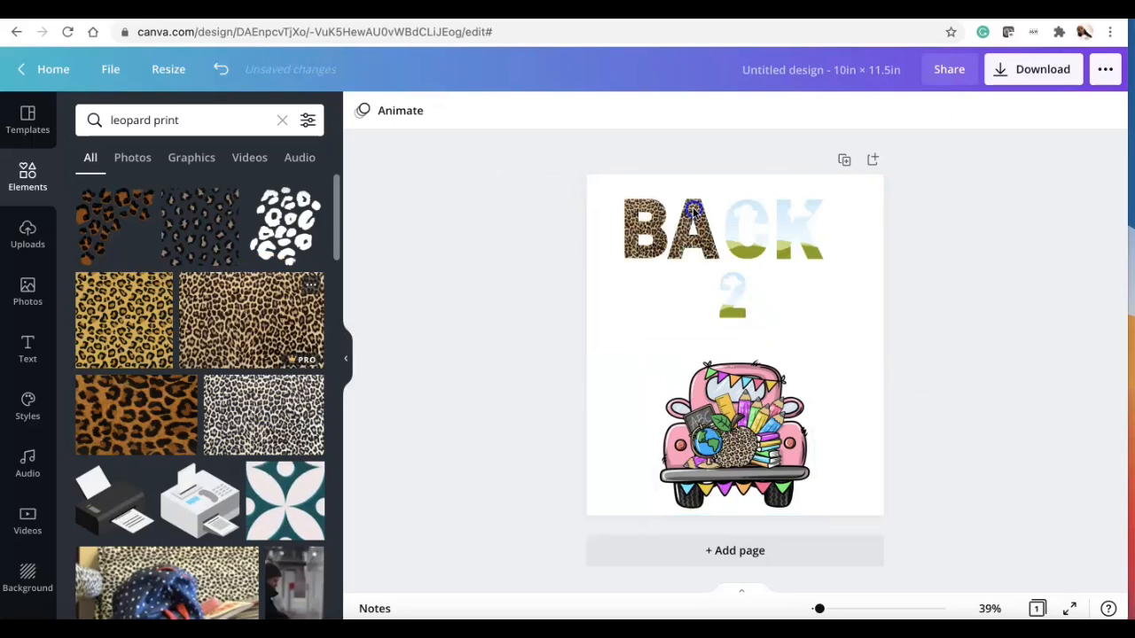
drag(223, 304, 750, 220)
drag(264, 332, 798, 228)
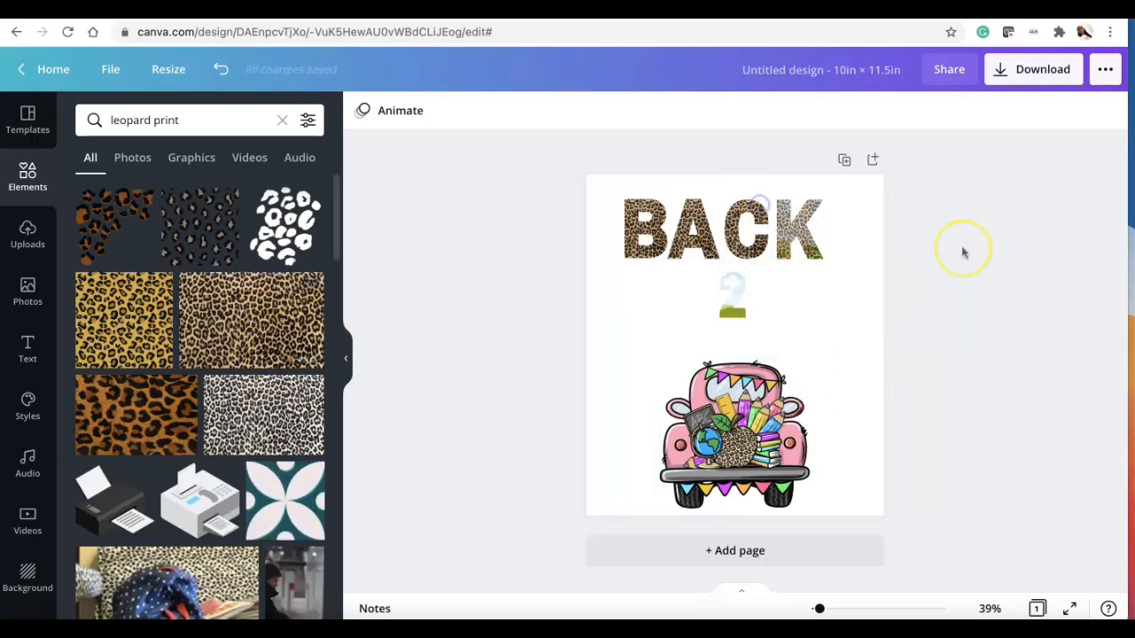
drag(264, 328, 785, 224)
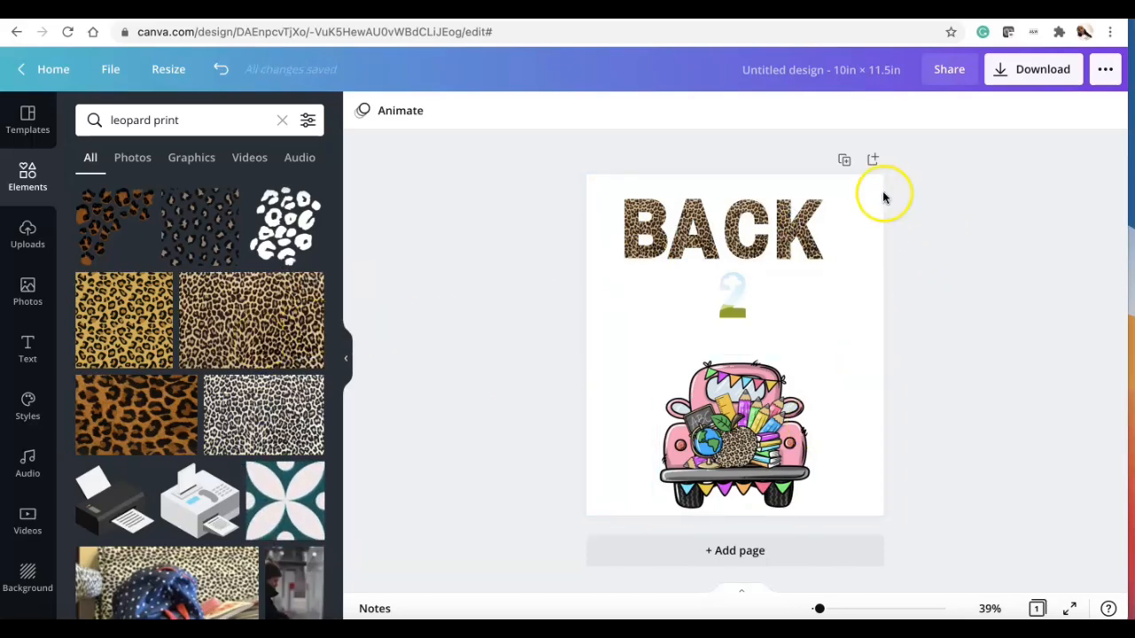
Step: Duplicate the page and set the leopard print image as the second page's background
click(844, 160)
drag(293, 301, 689, 301)
right_click(690, 315)
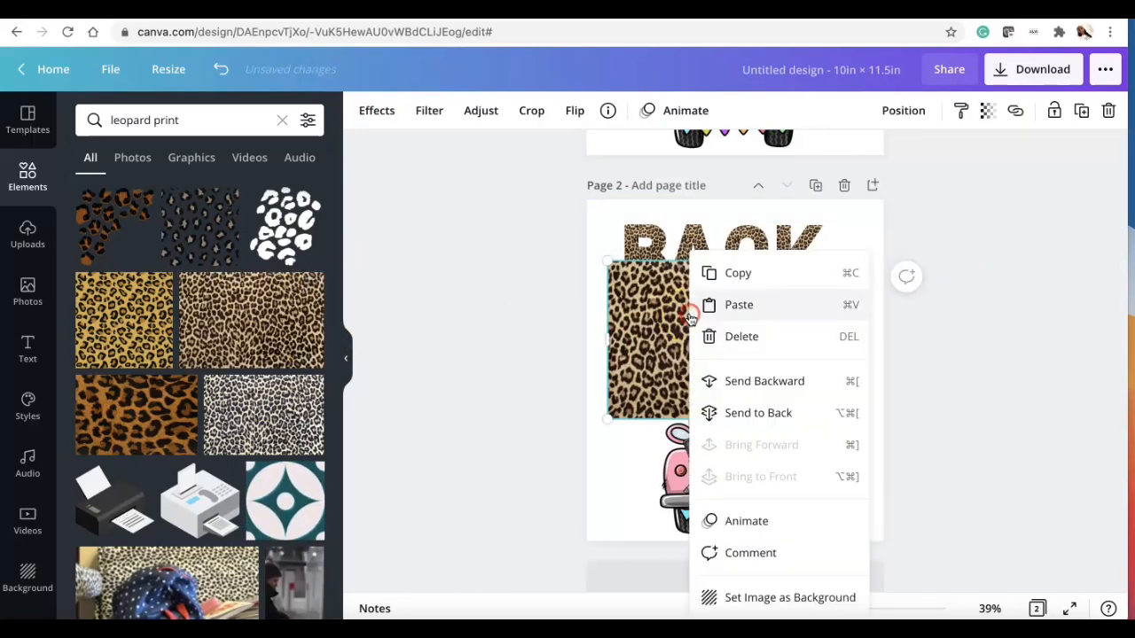
click(788, 598)
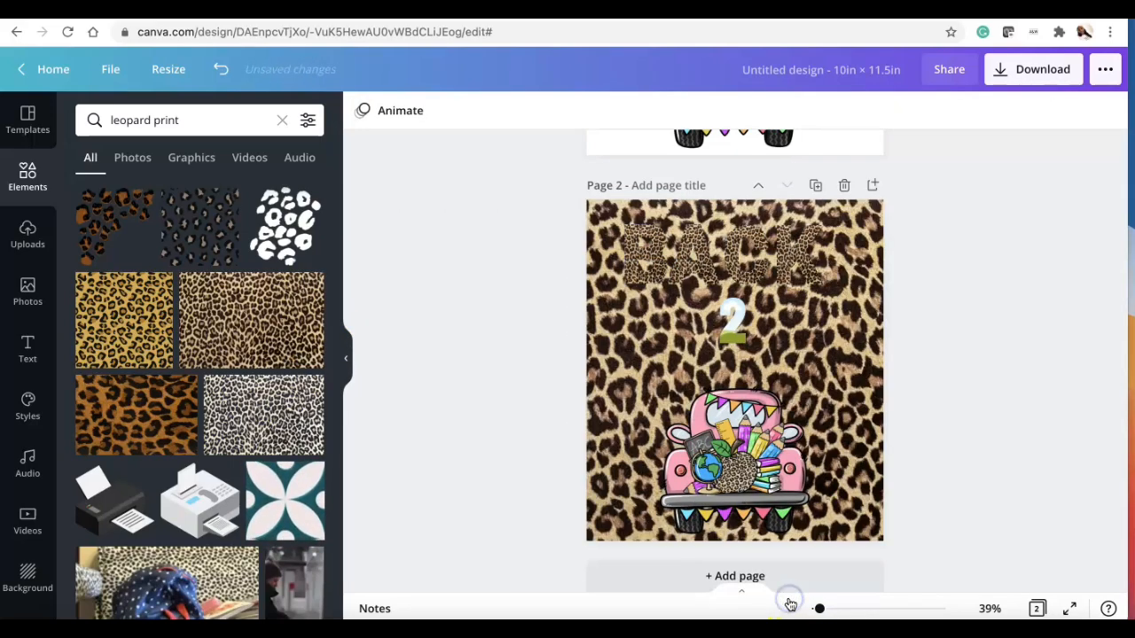
Step: Remove the leopard fills from the letters on the second page and refill the A
click(639, 246)
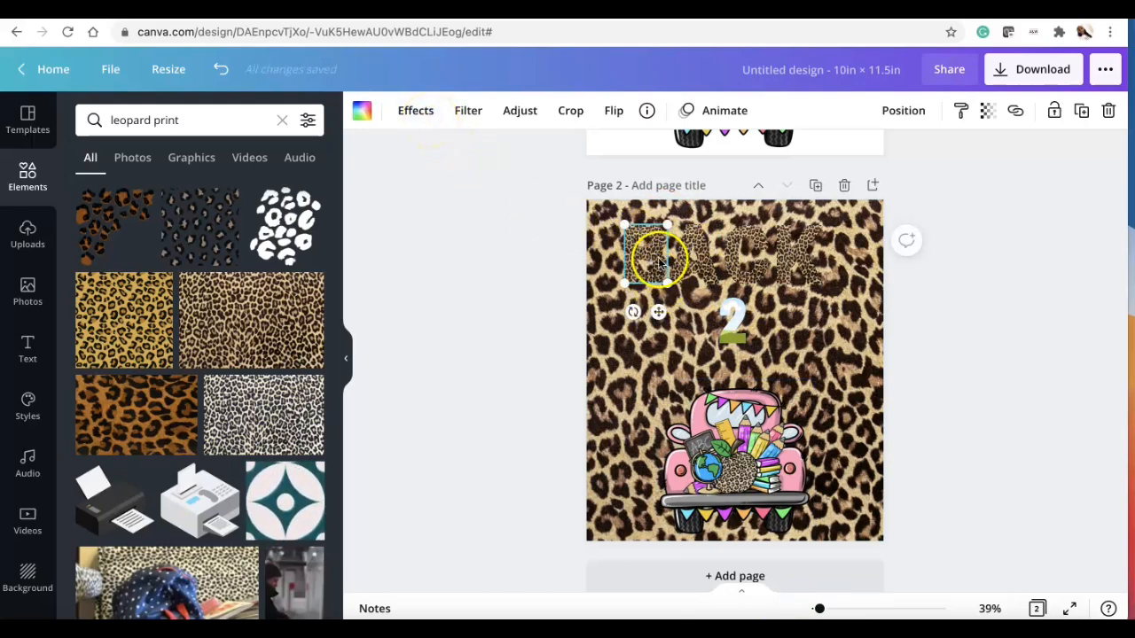
key(Delete)
click(696, 255)
key(Delete)
key(Delete)
click(799, 255)
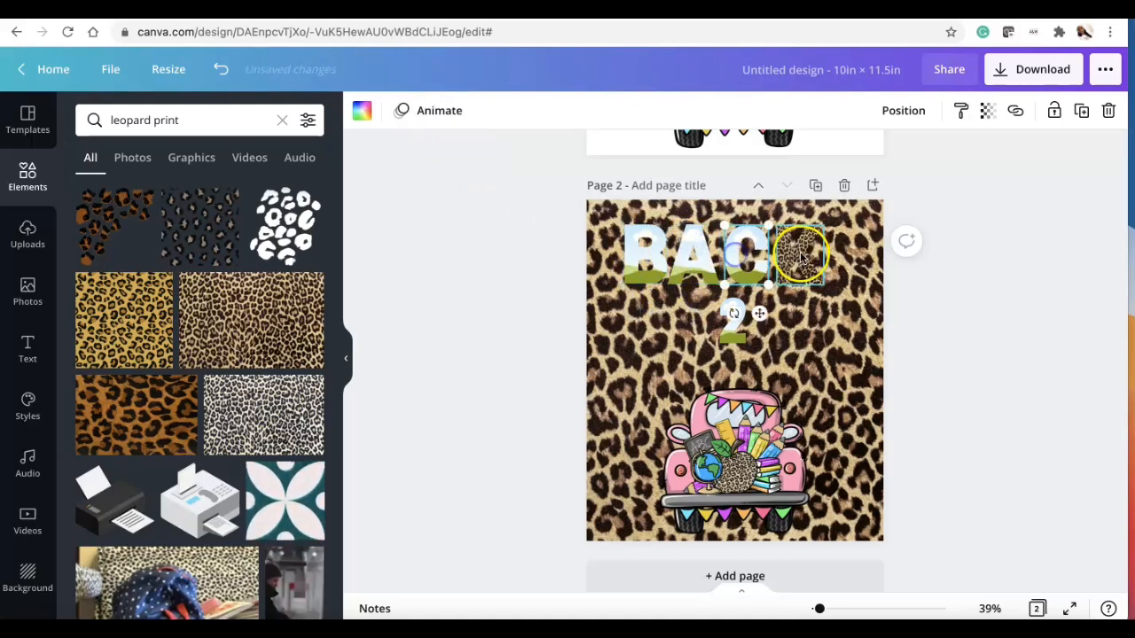
key(Delete)
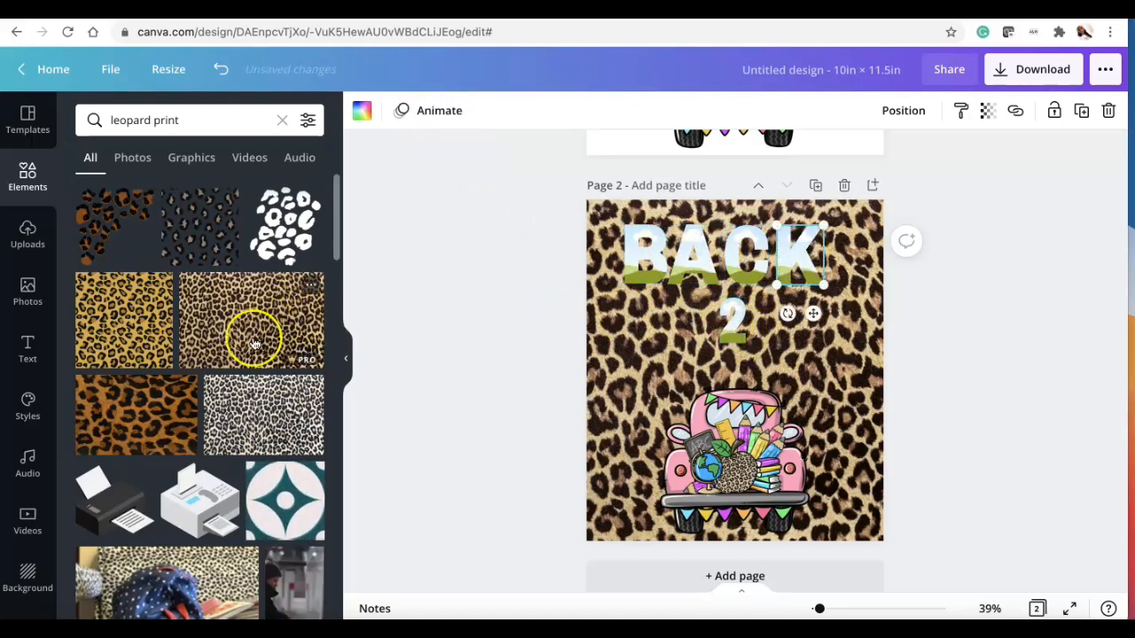
drag(124, 319, 696, 251)
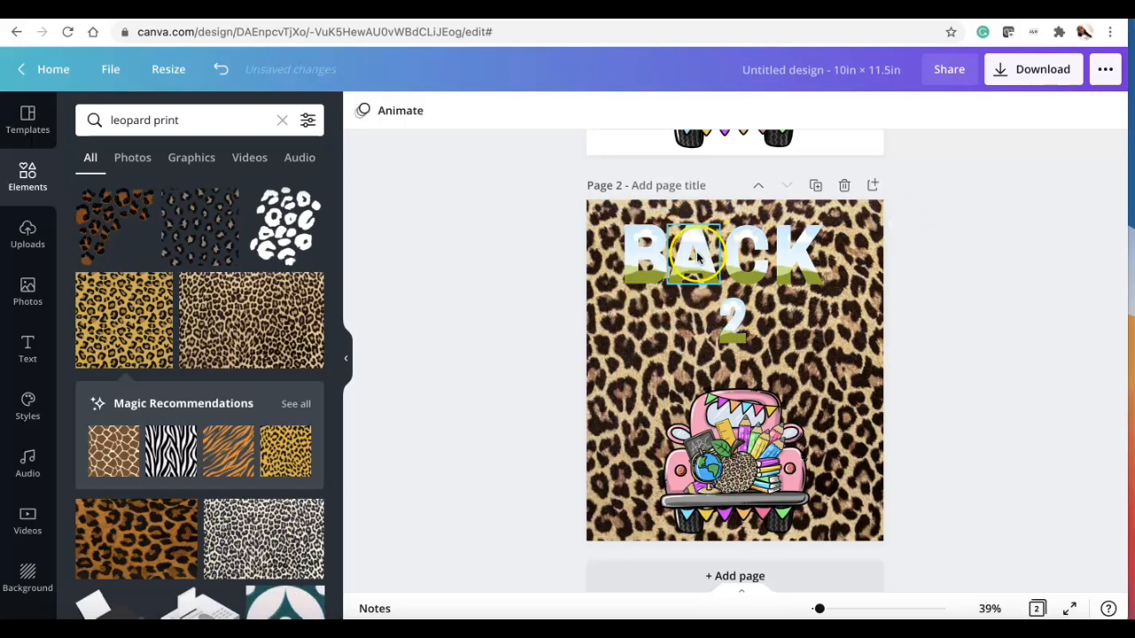
Step: Delete the BACK frame letters and the 2 from the second page
click(699, 255)
key(Delete)
click(648, 255)
key(Delete)
click(743, 254)
key(Delete)
click(777, 260)
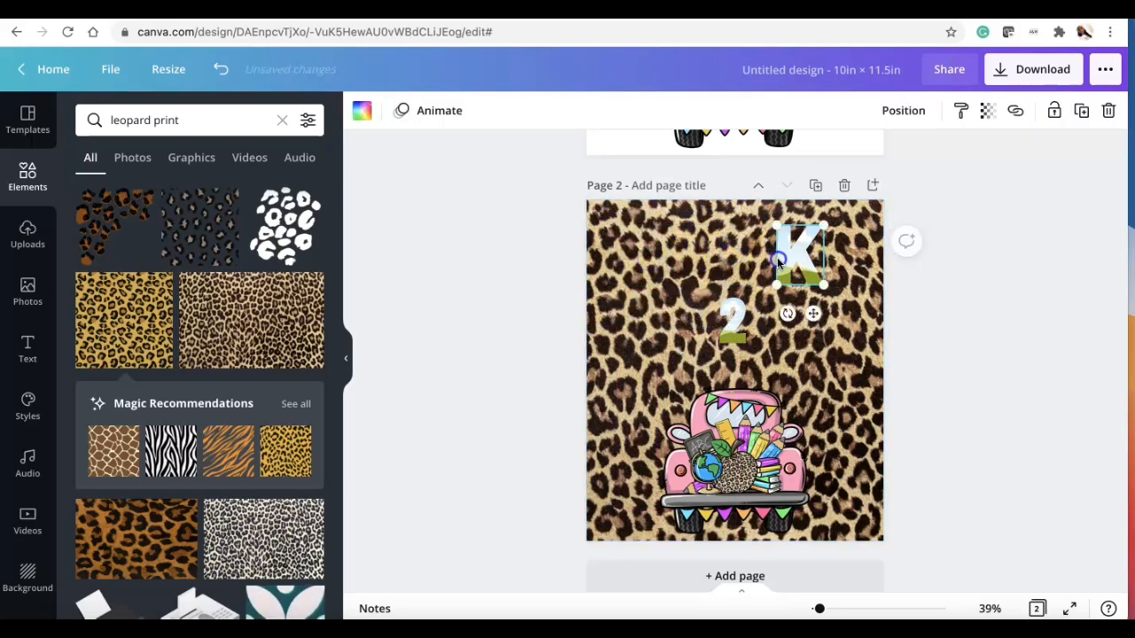
key(Delete)
click(728, 341)
key(Delete)
click(740, 441)
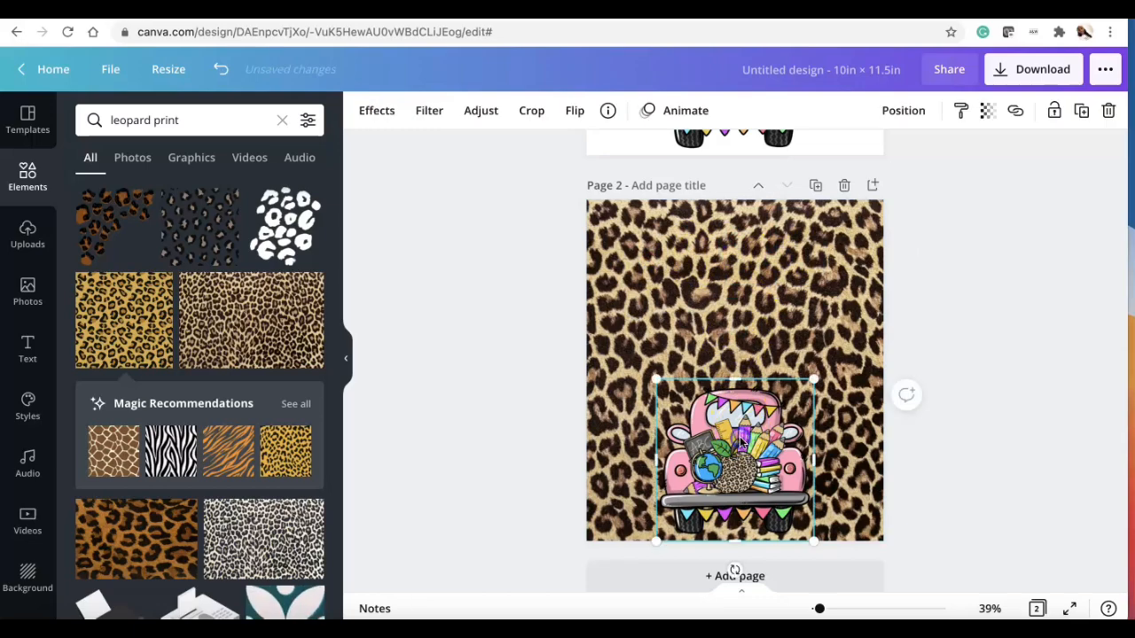
click(662, 390)
scroll(652, 346, up, 5)
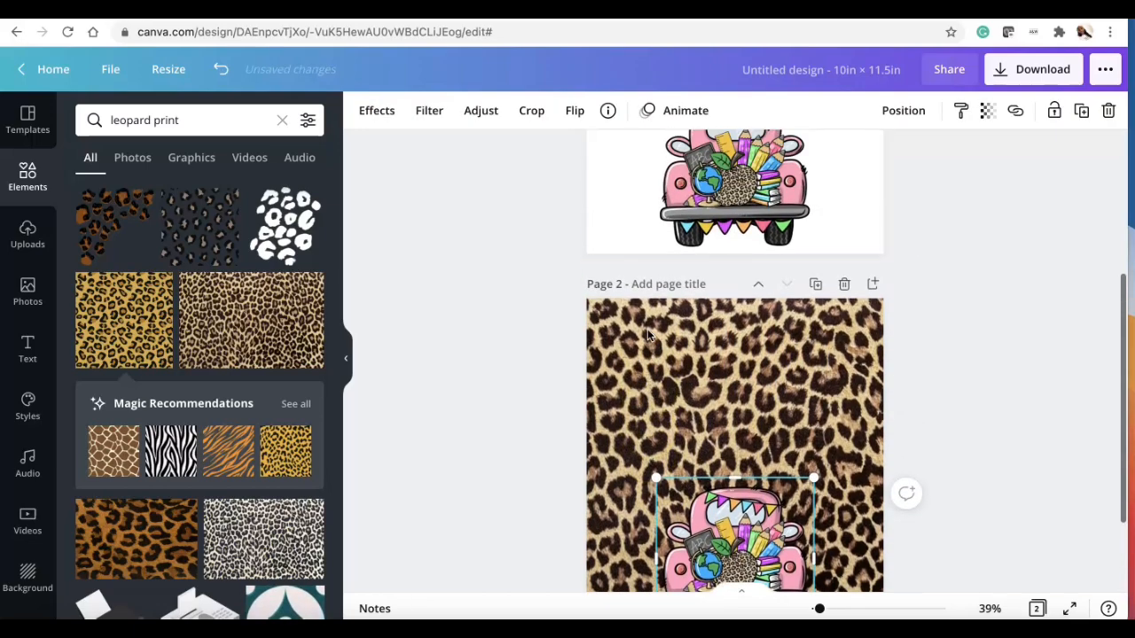
scroll(648, 335, down, 5)
scroll(249, 371, down, 10)
scroll(249, 372, down, 6)
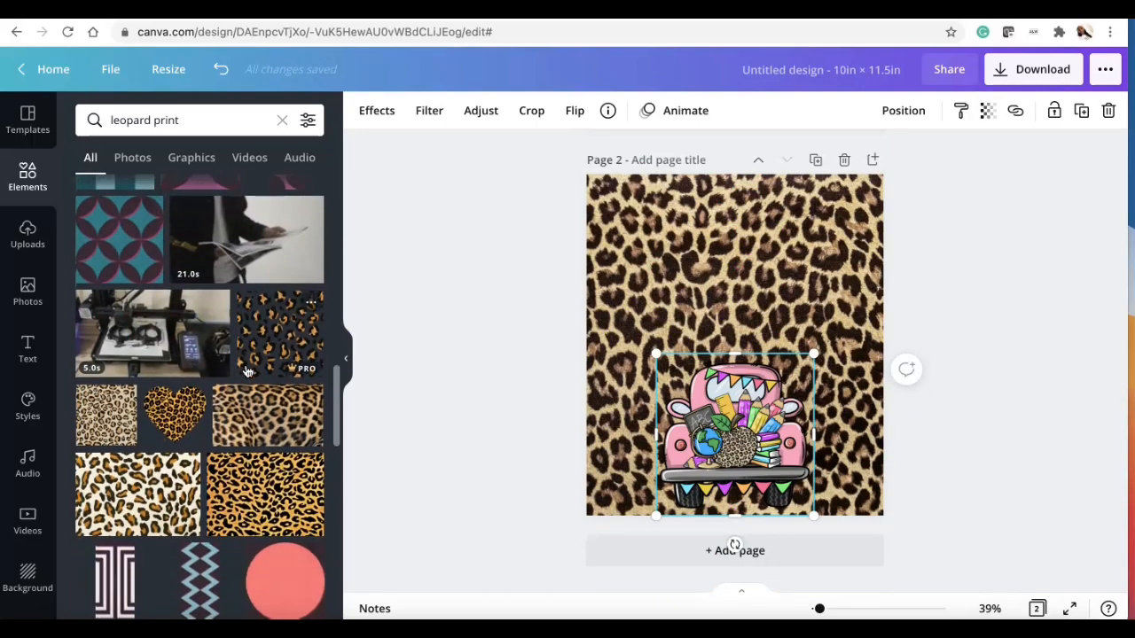
drag(337, 404, 350, 247)
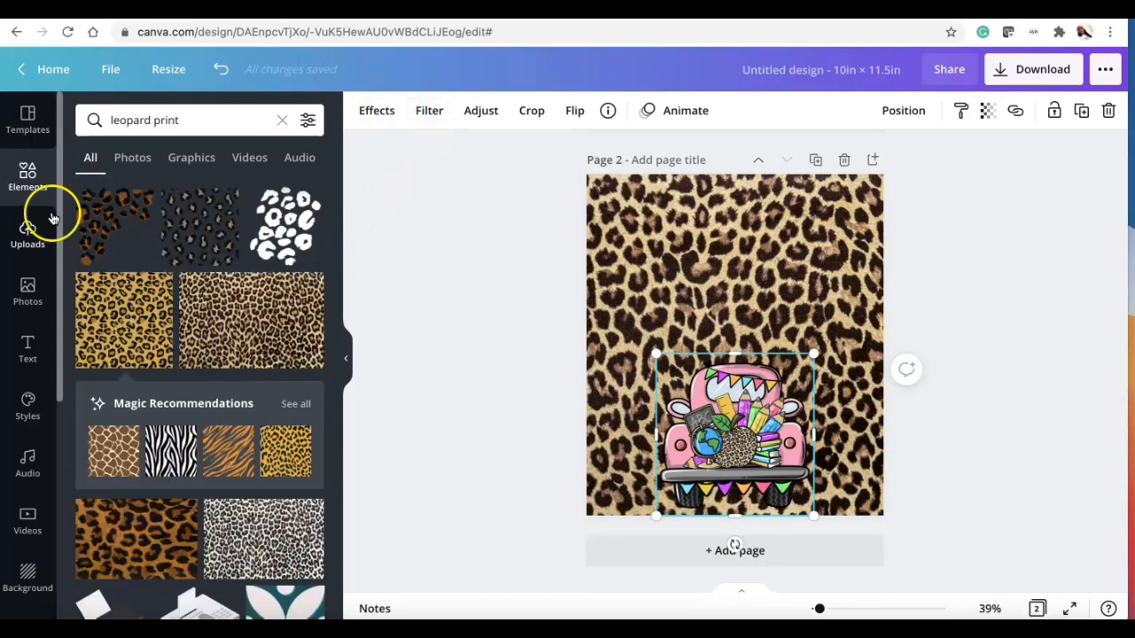
Step: Add a heading text box on the second page, enlarge it, and enter Back to school!
click(28, 348)
click(191, 192)
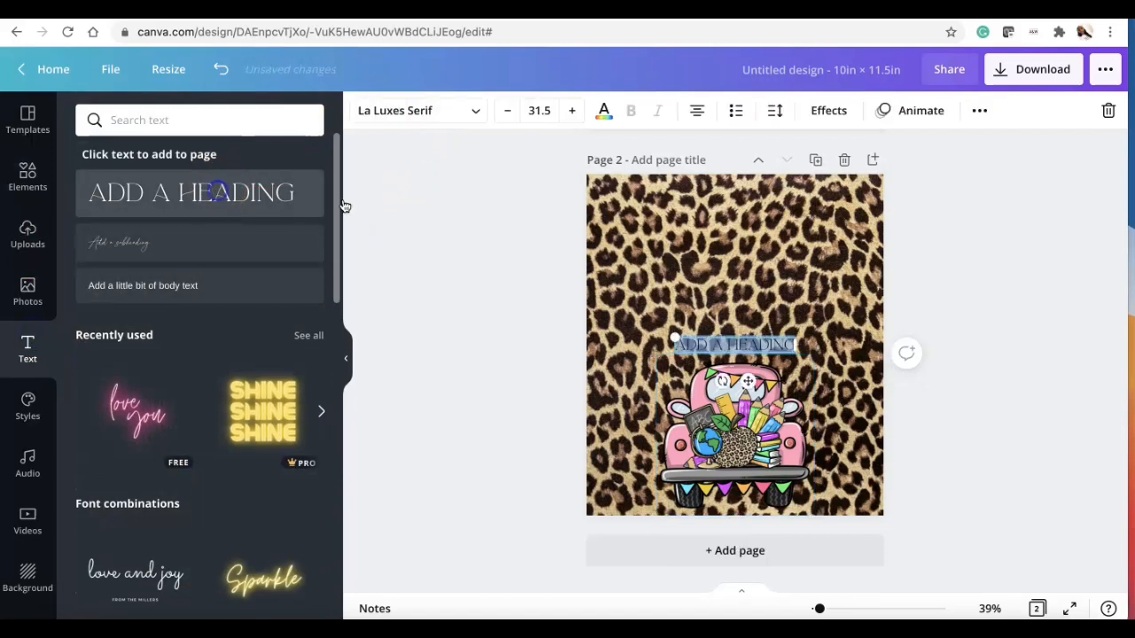
drag(674, 338, 626, 250)
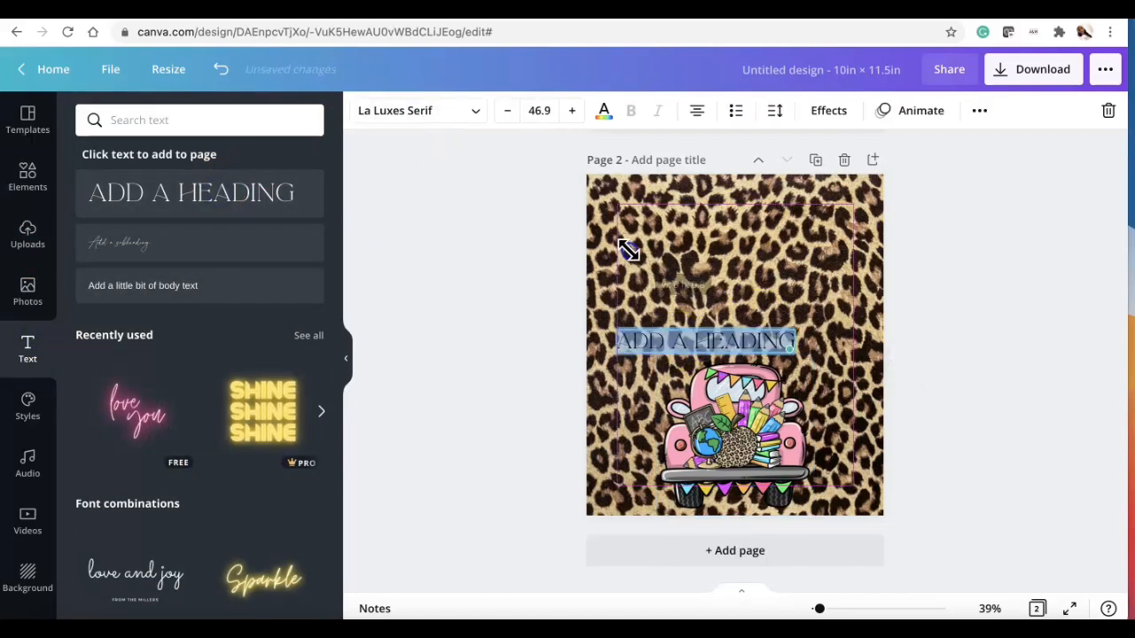
text(BACK TO SCHOOL)
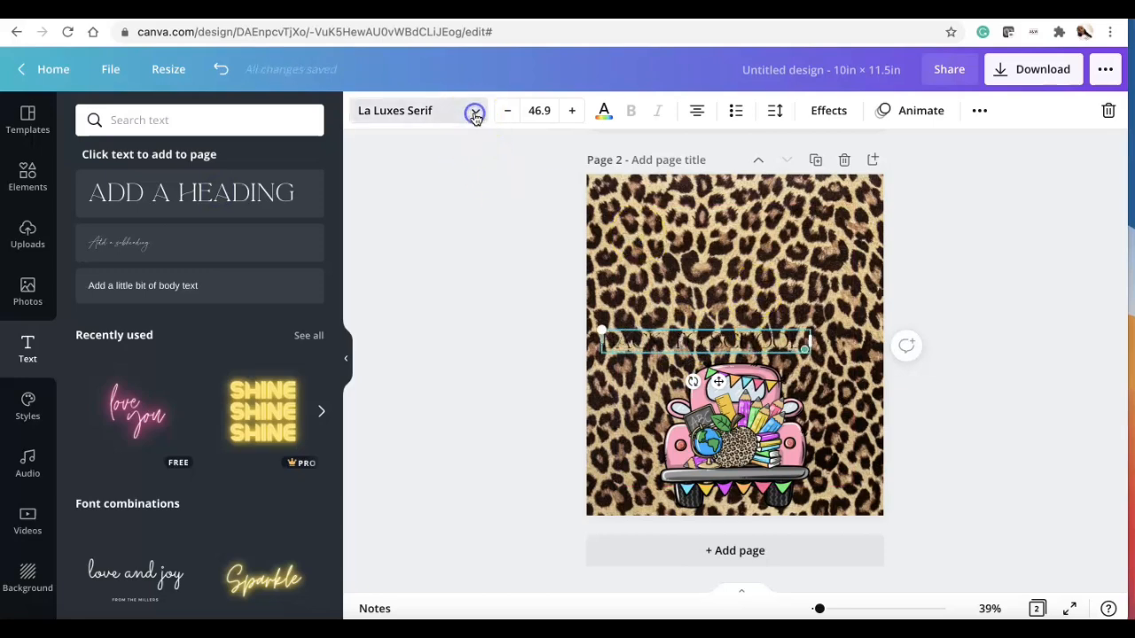
Step: Change the heading font to Archivo Black
click(473, 110)
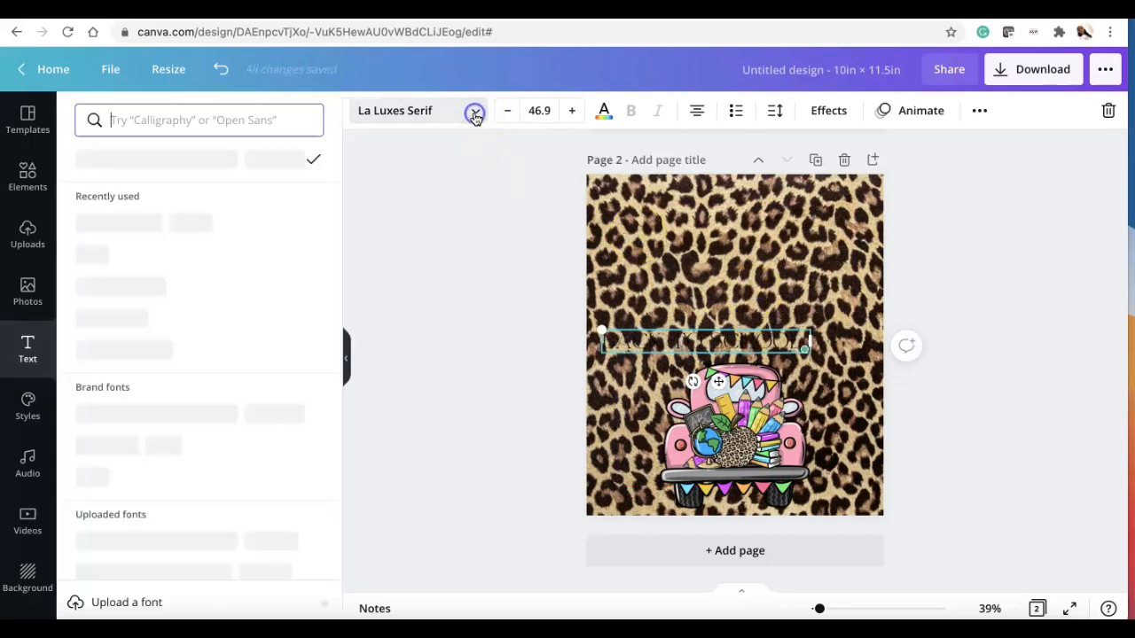
click(204, 282)
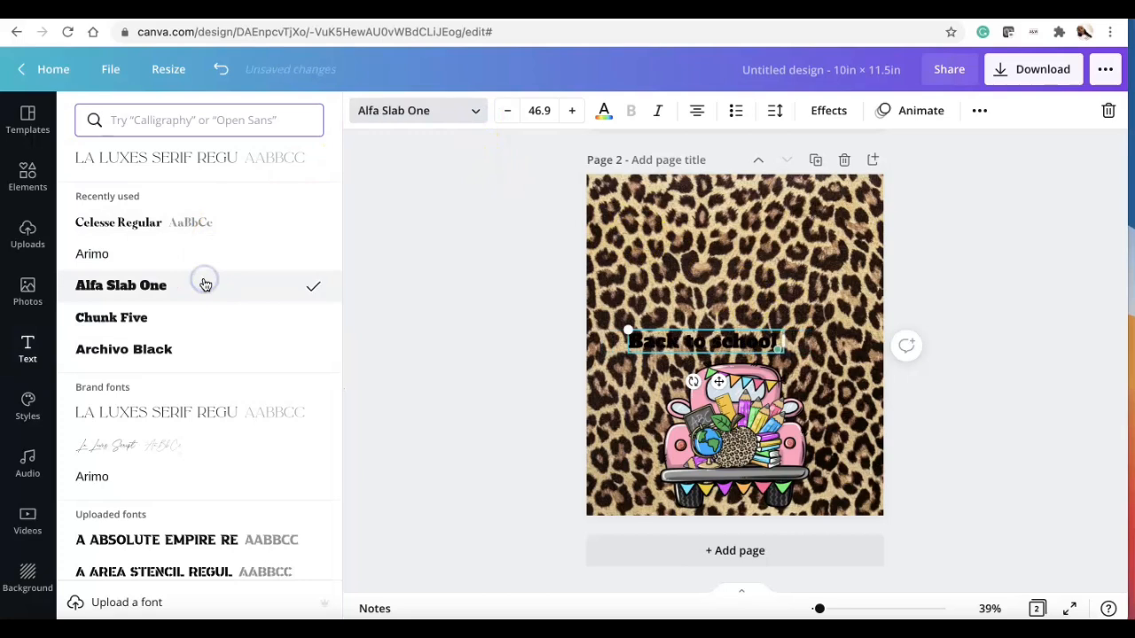
scroll(205, 284, down, 1)
click(198, 294)
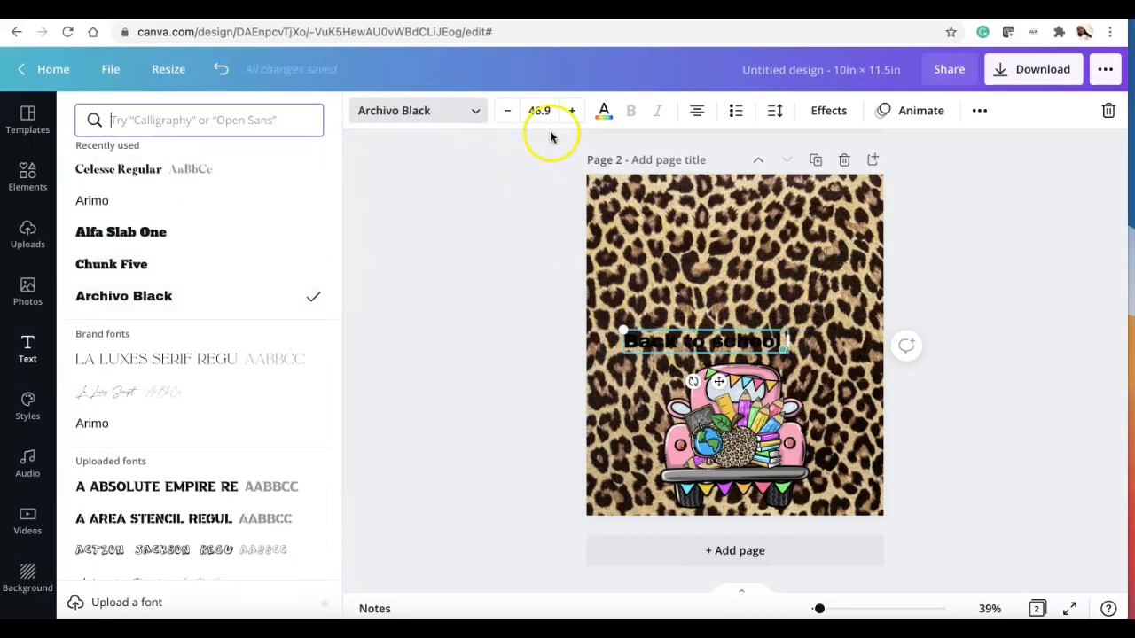
Step: Color the heading text pink
click(602, 112)
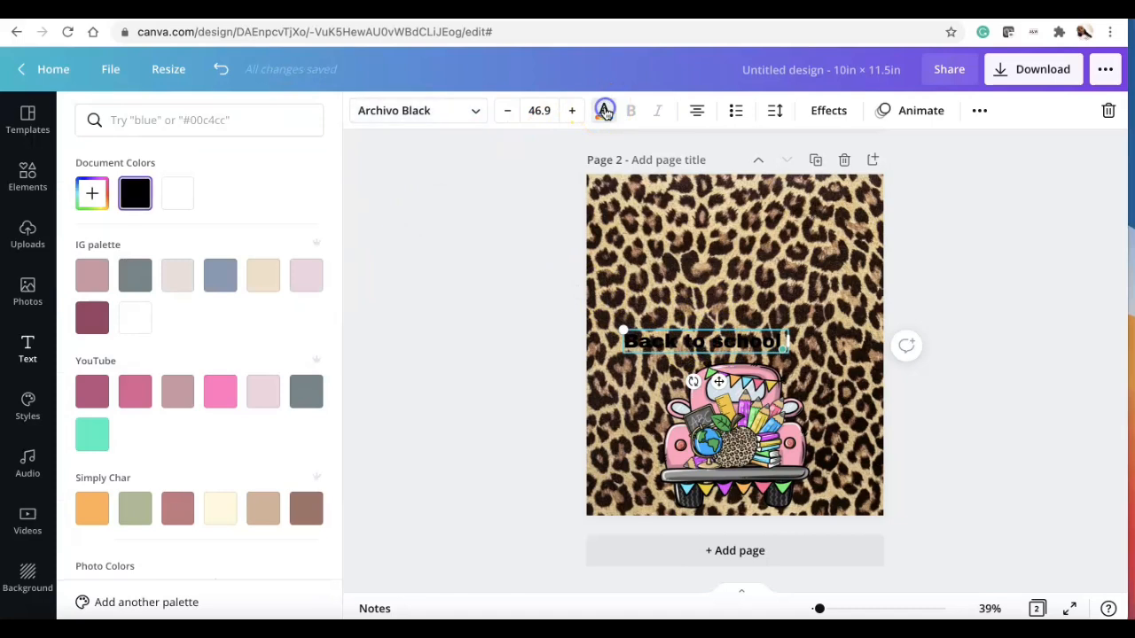
click(223, 393)
Step: Enlarge the heading to about 67.8 and move it near the top of the page
drag(786, 332, 854, 291)
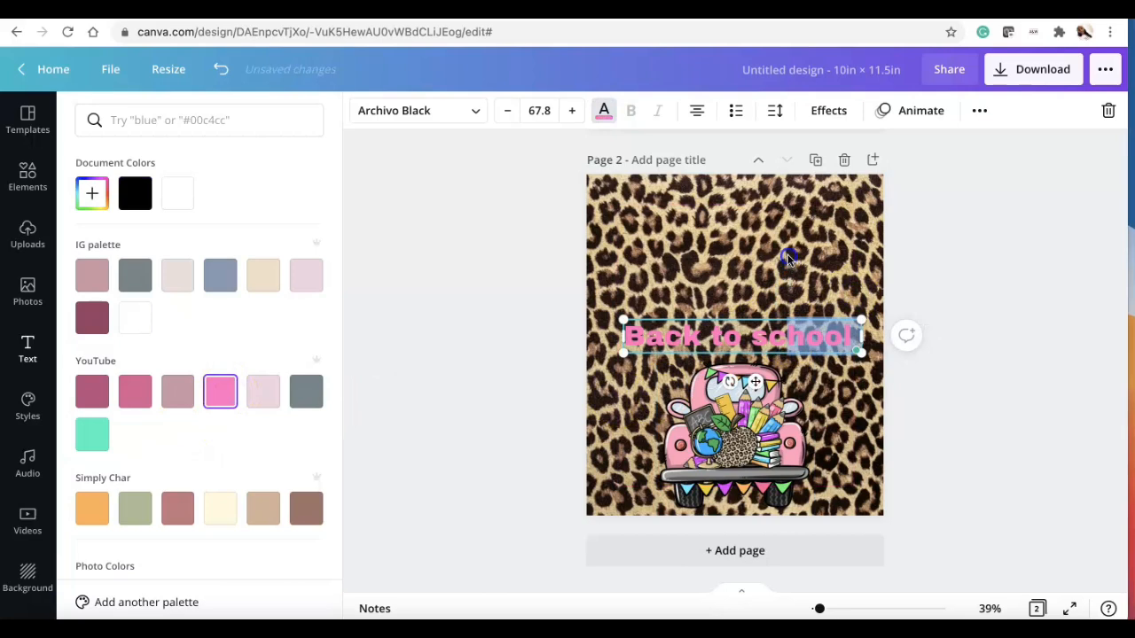
click(787, 254)
drag(744, 337, 744, 246)
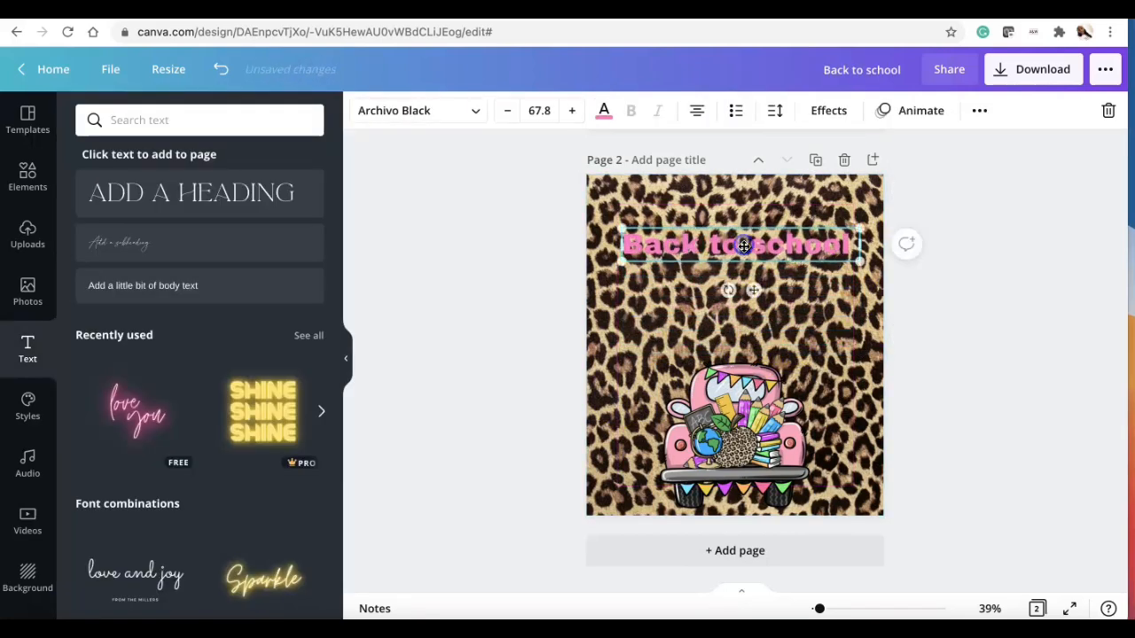
Step: Search the elements library for splash and add the purple brush-stroke graphic to the page
click(27, 177)
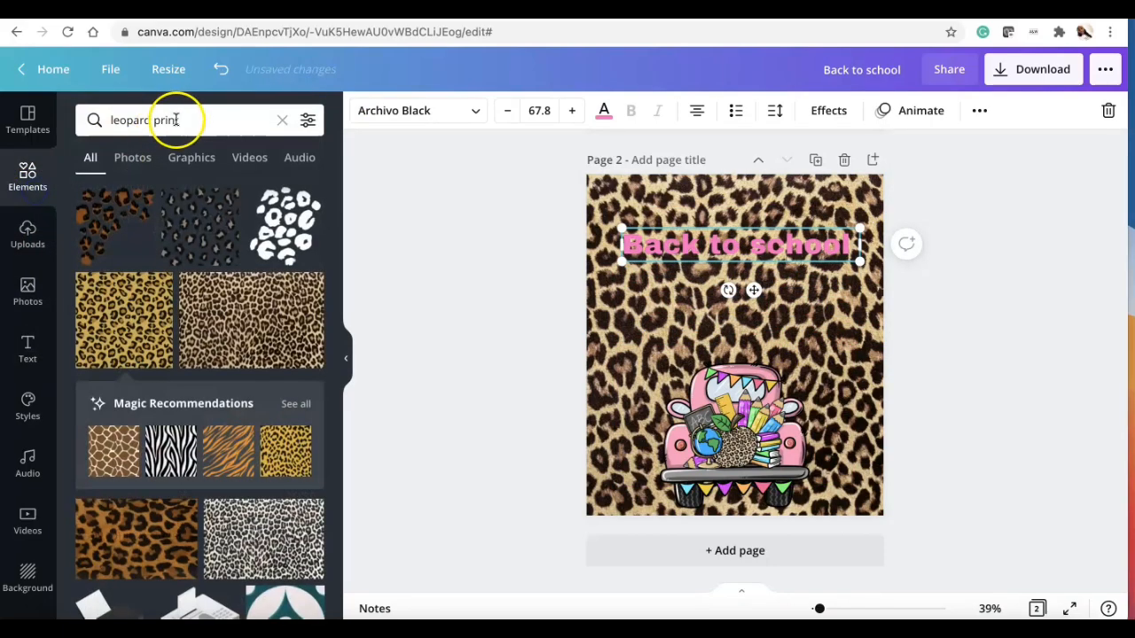
click(185, 119)
drag(186, 119, 80, 121)
text(splash)
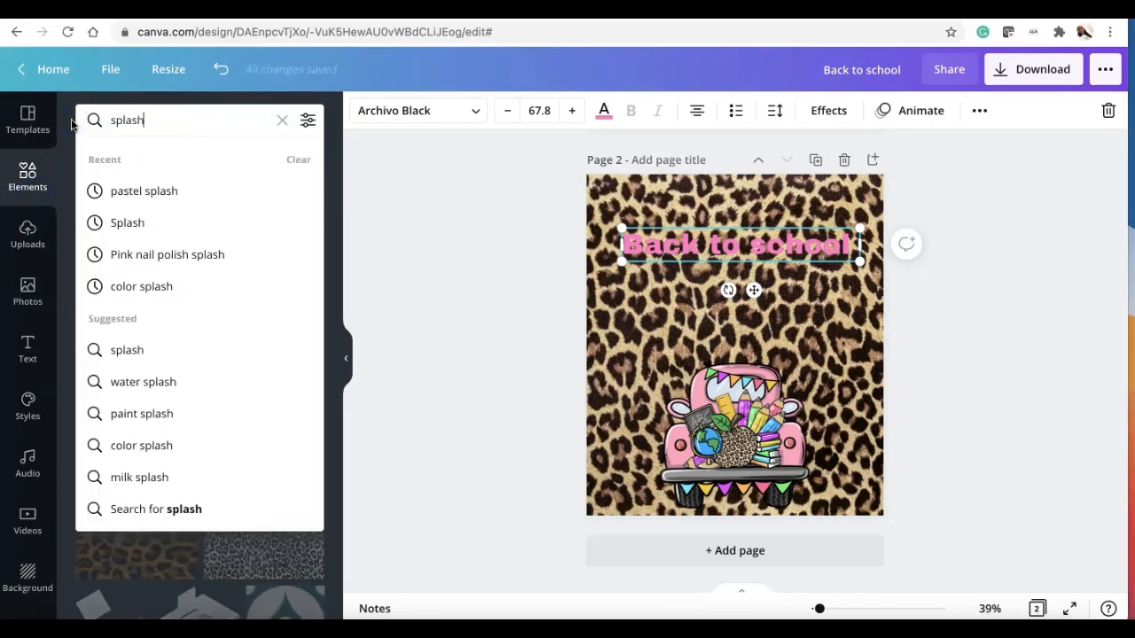
key(Return)
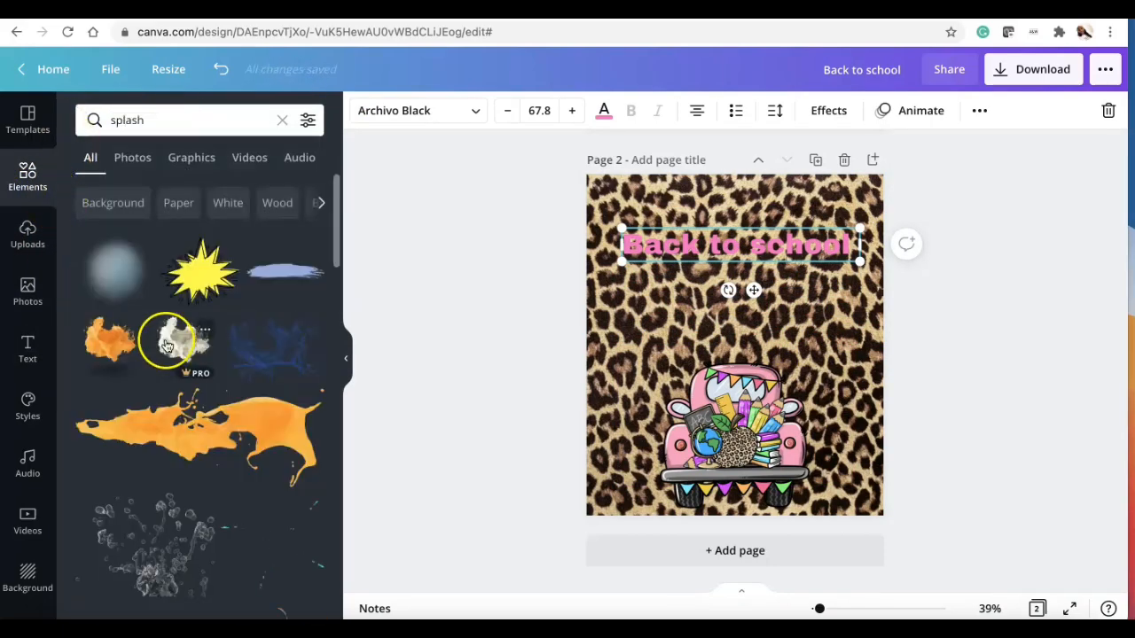
scroll(237, 391, down, 4)
scroll(238, 401, down, 5)
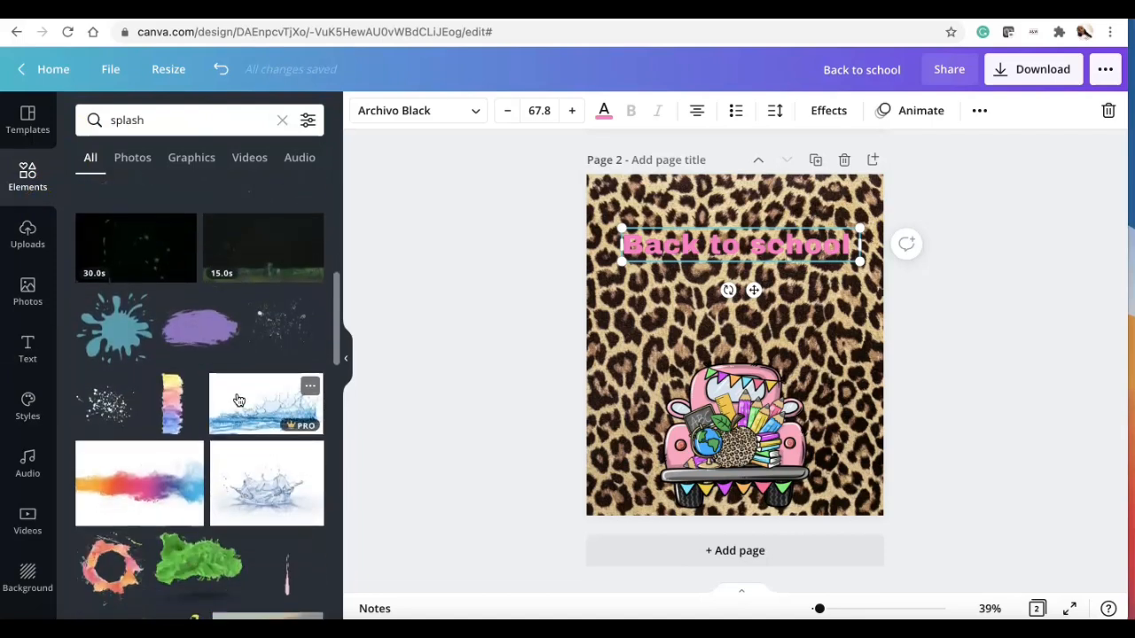
click(200, 292)
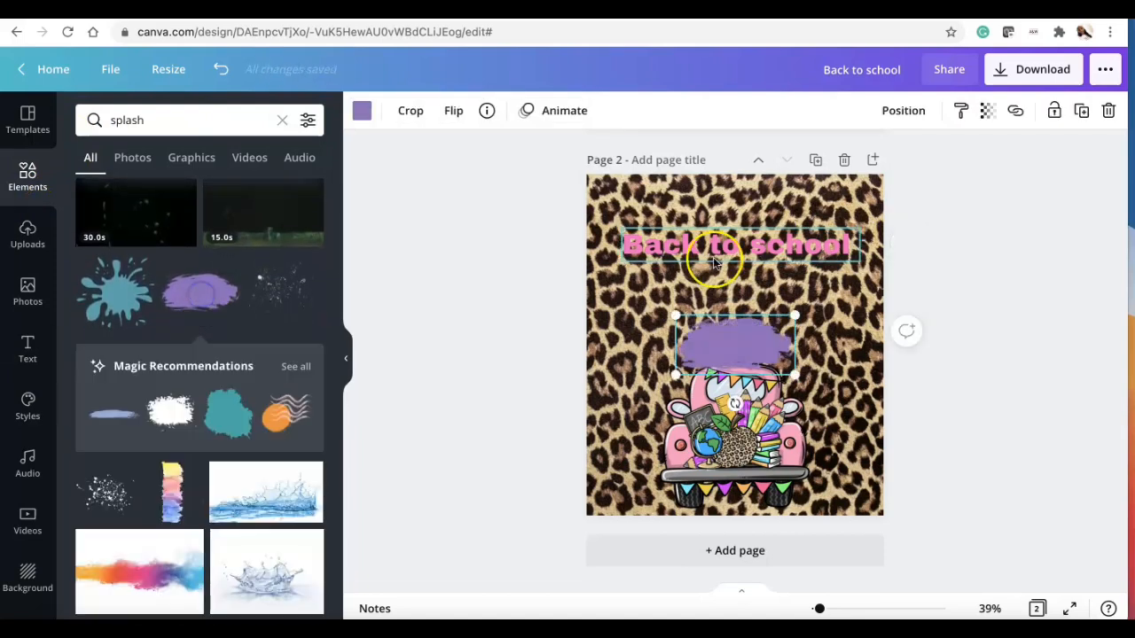
Step: Enlarge the purple brush stroke and position it behind the heading across the top of the page
drag(674, 317, 595, 245)
drag(720, 309, 755, 237)
drag(840, 302, 865, 390)
mouse_move(784, 286)
mouse_down()
mouse_move(753, 307)
mouse_move(771, 286)
mouse_up()
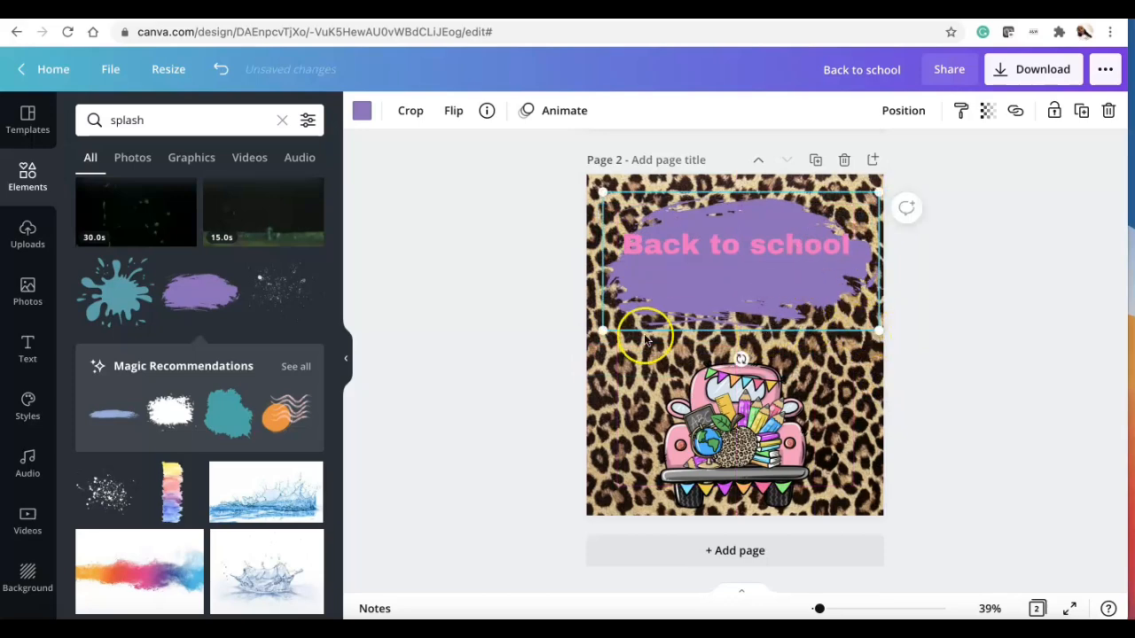
drag(605, 328, 578, 398)
drag(700, 322, 728, 291)
drag(760, 417, 758, 404)
drag(660, 505, 631, 525)
drag(739, 431, 749, 427)
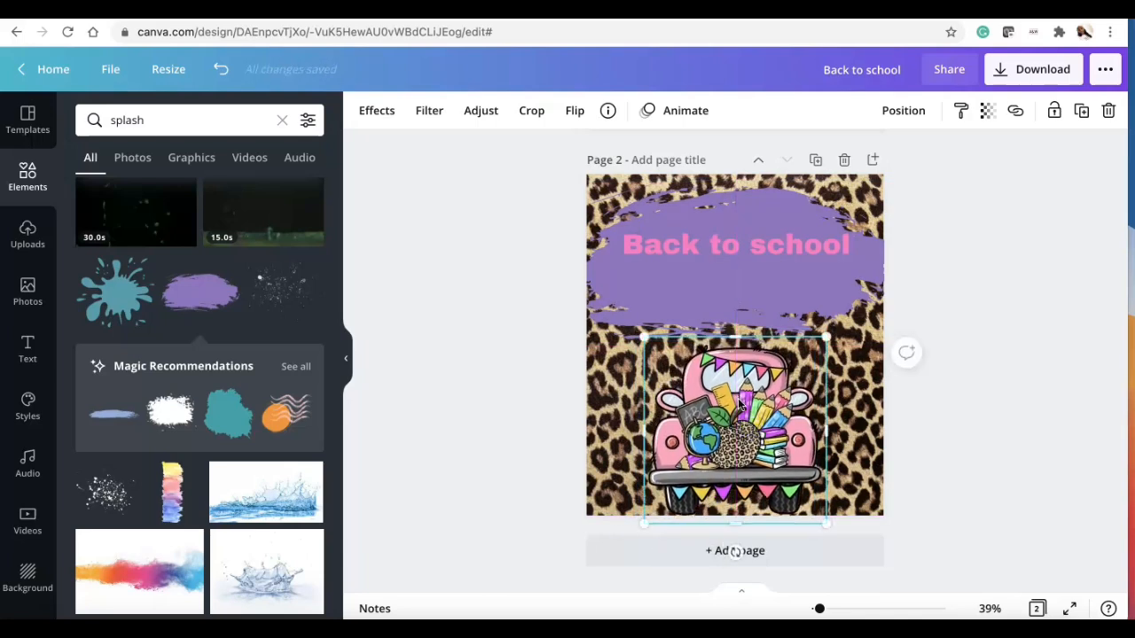
Step: Add the orange paint-splatter graphic from the splash results
scroll(254, 456, down, 6)
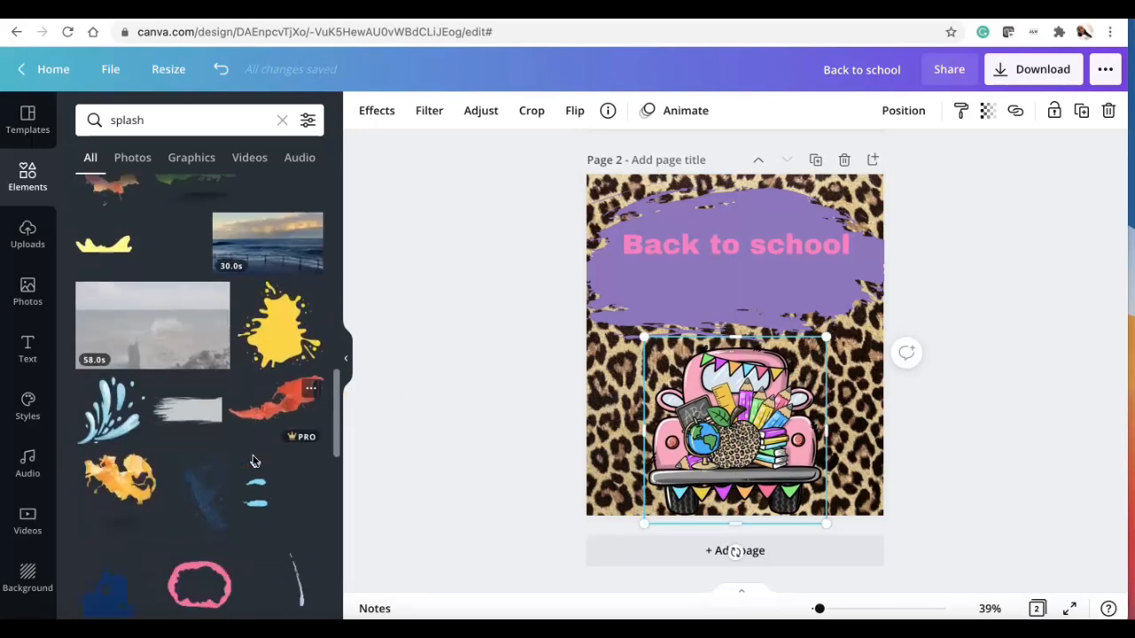
scroll(254, 461, down, 1)
scroll(254, 461, down, 10)
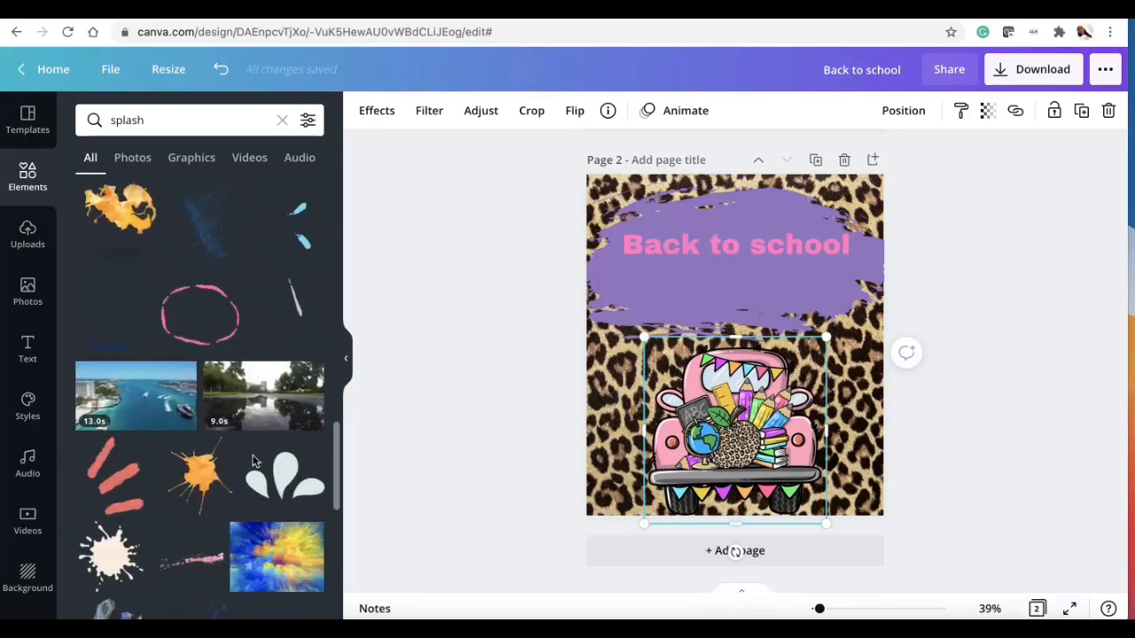
scroll(254, 461, down, 1)
scroll(254, 461, down, 5)
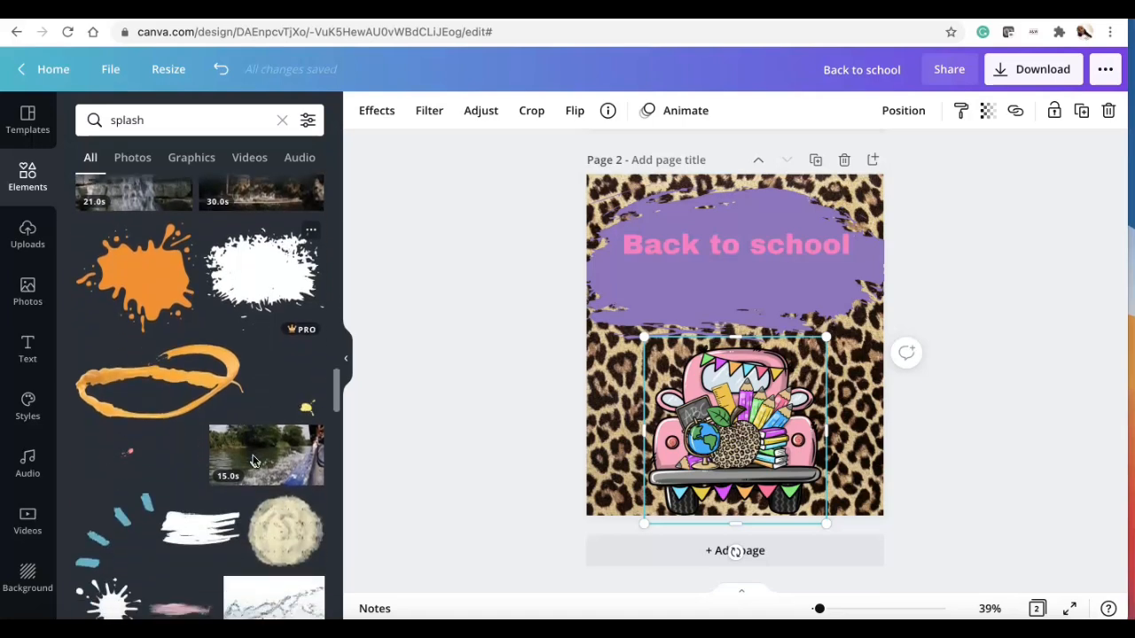
scroll(254, 461, up, 3)
click(165, 303)
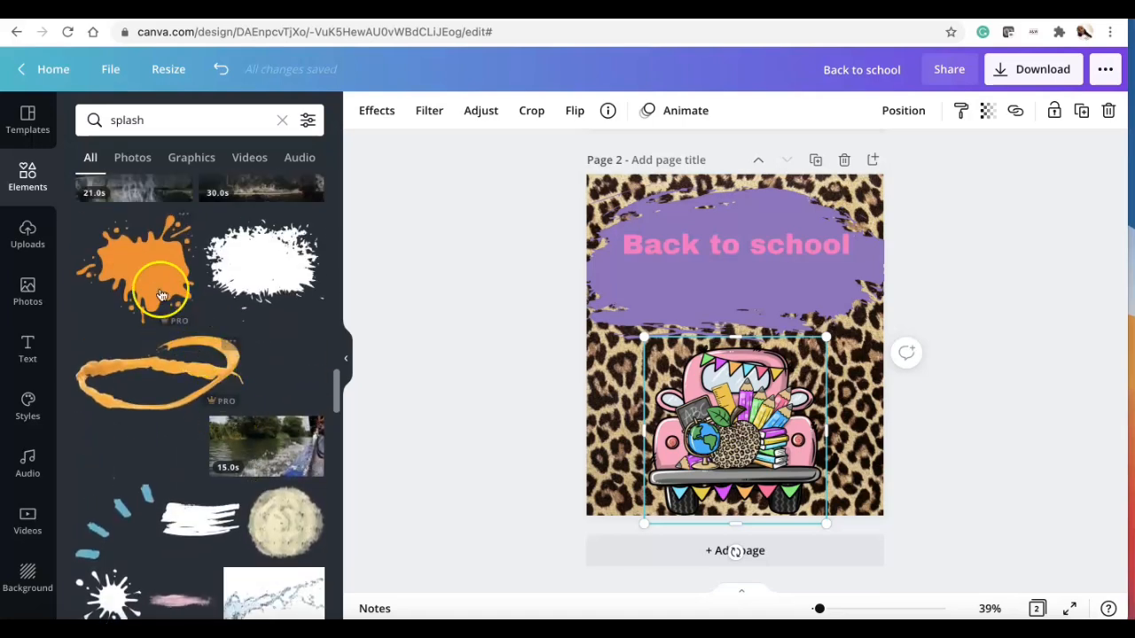
Step: Enlarge the orange splatter, send it to the back, and position it behind the truck
drag(680, 393, 519, 562)
drag(716, 398, 788, 378)
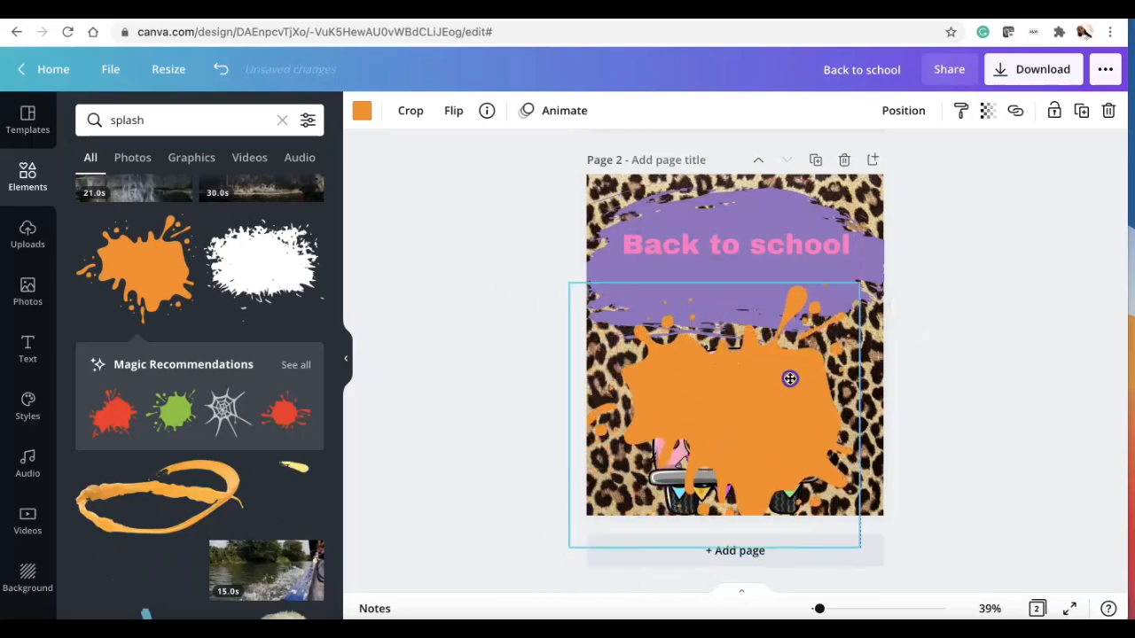
right_click(788, 378)
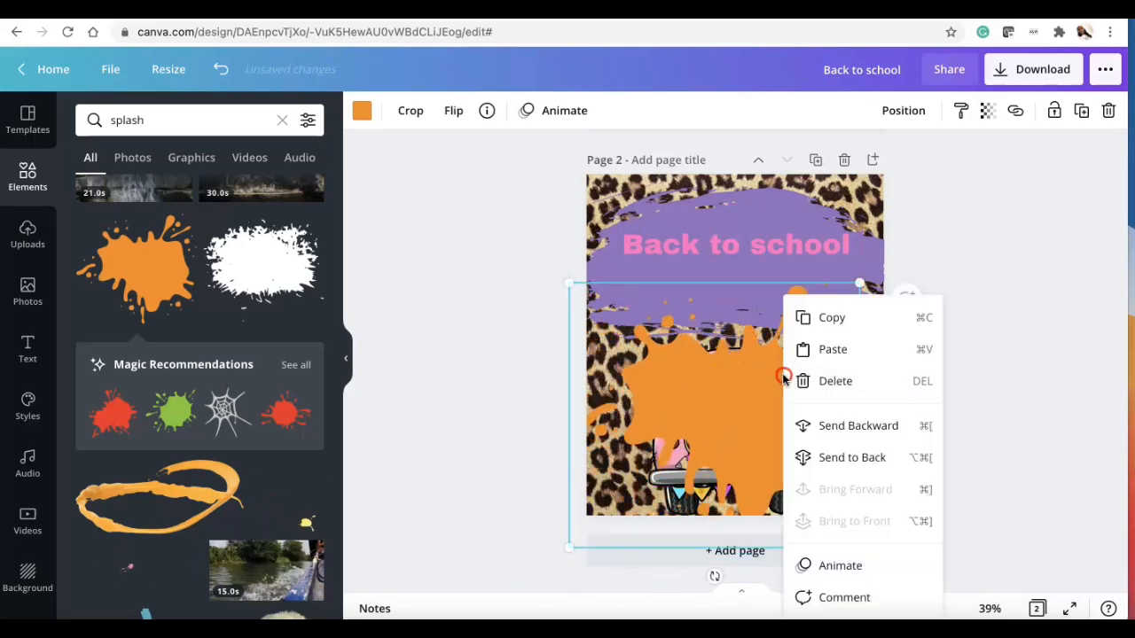
click(858, 454)
click(749, 418)
click(588, 413)
drag(574, 304, 537, 284)
drag(641, 376, 640, 386)
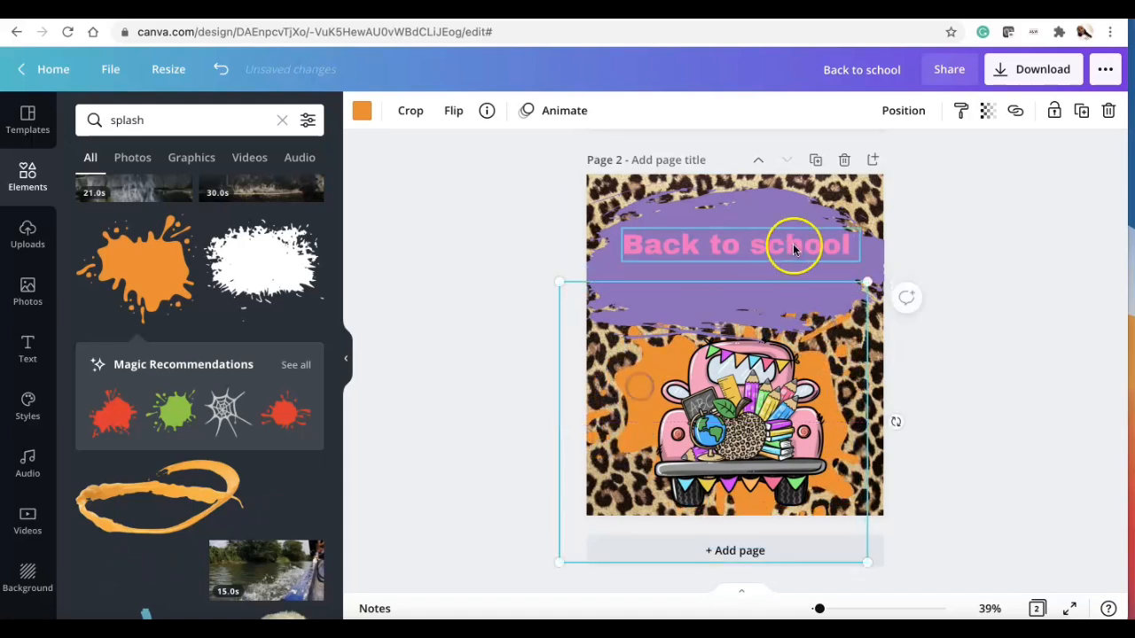
Step: Color the heading text orange
click(803, 246)
click(602, 111)
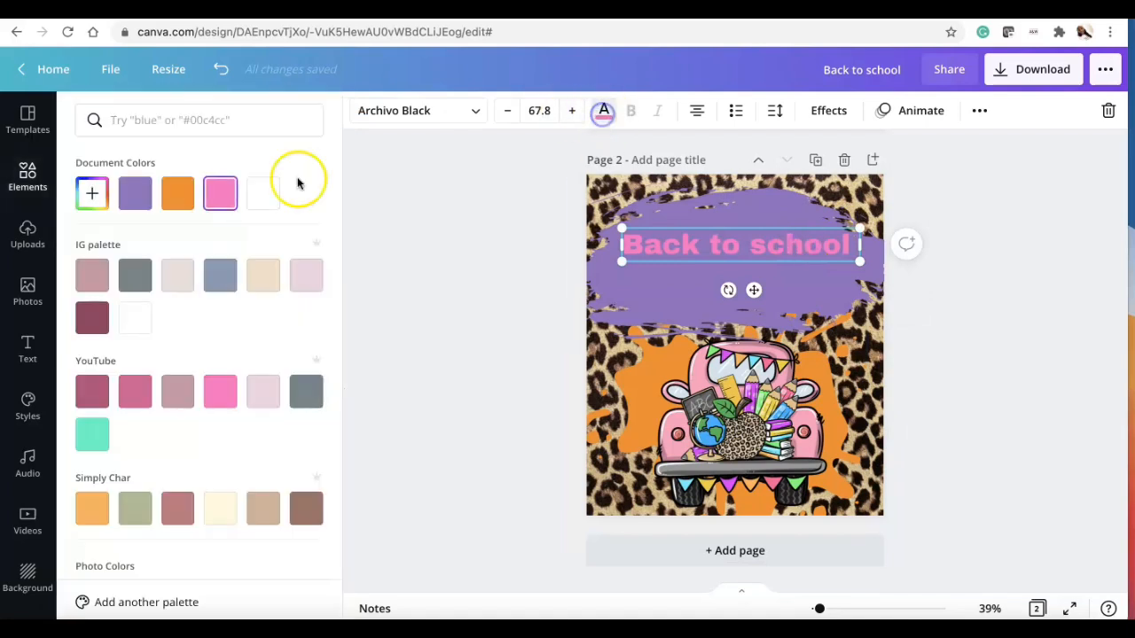
click(178, 193)
click(732, 291)
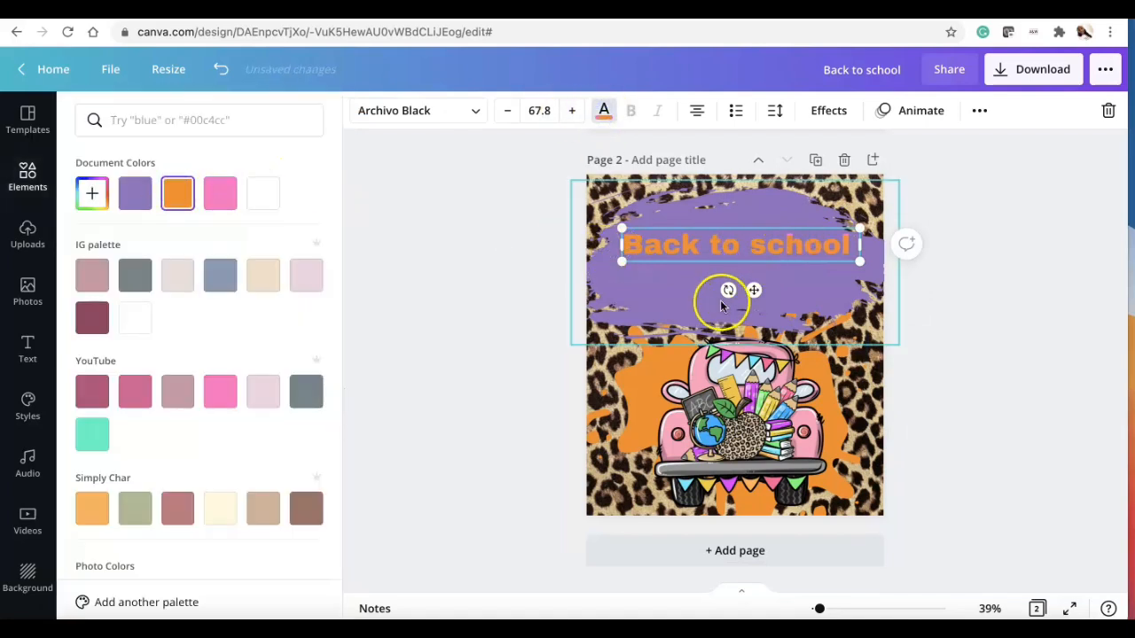
Step: Recolor the brush stroke light pink and nudge it into place
click(357, 122)
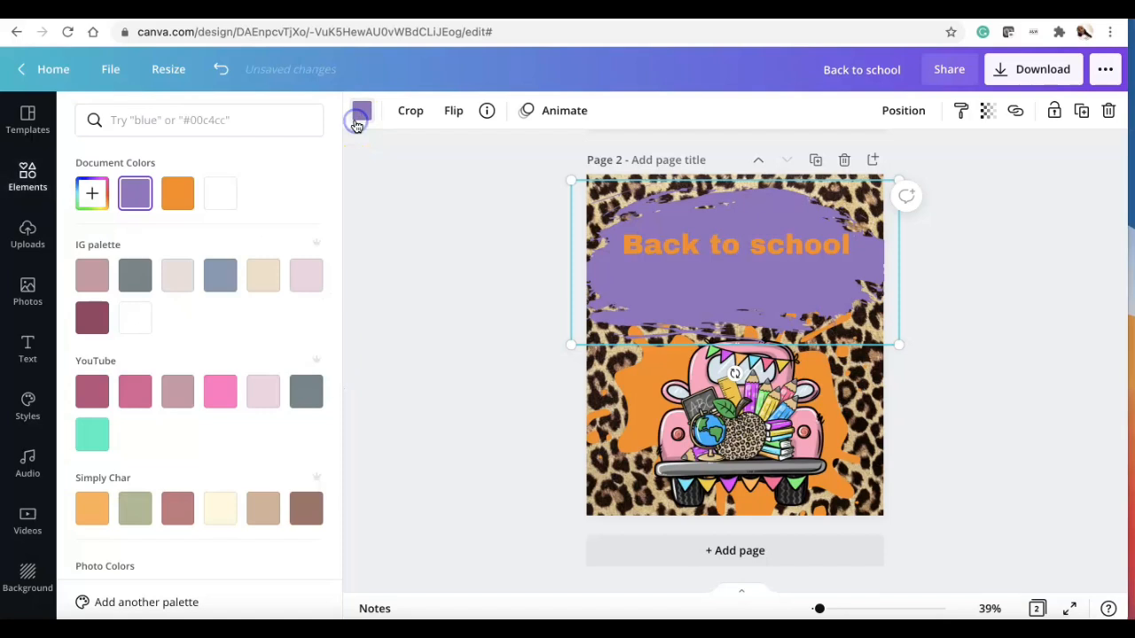
click(298, 275)
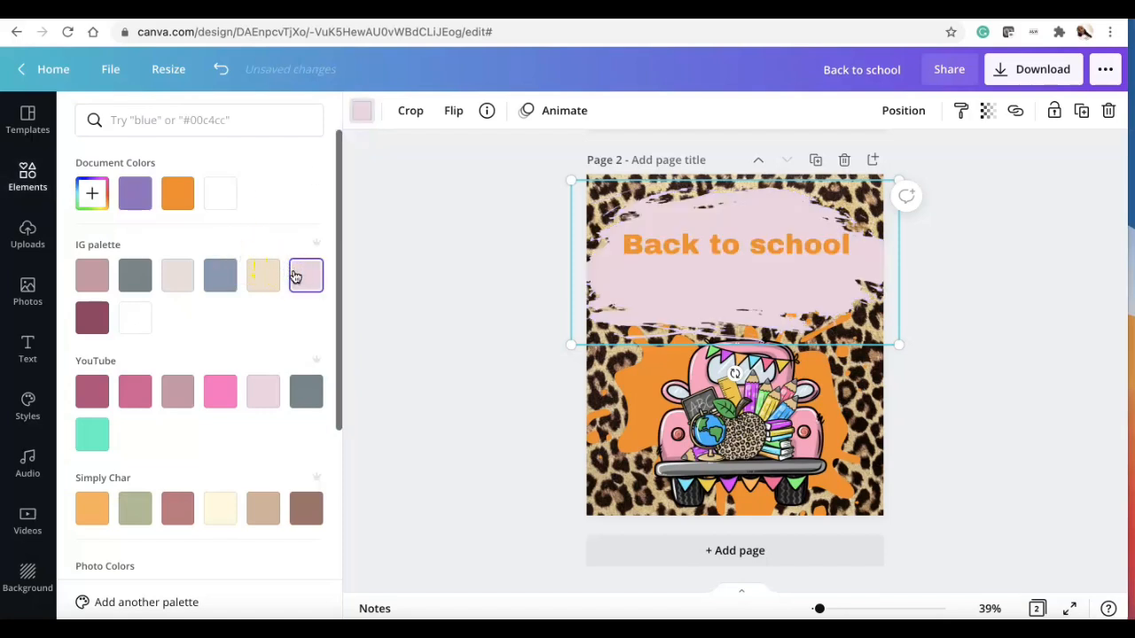
click(616, 419)
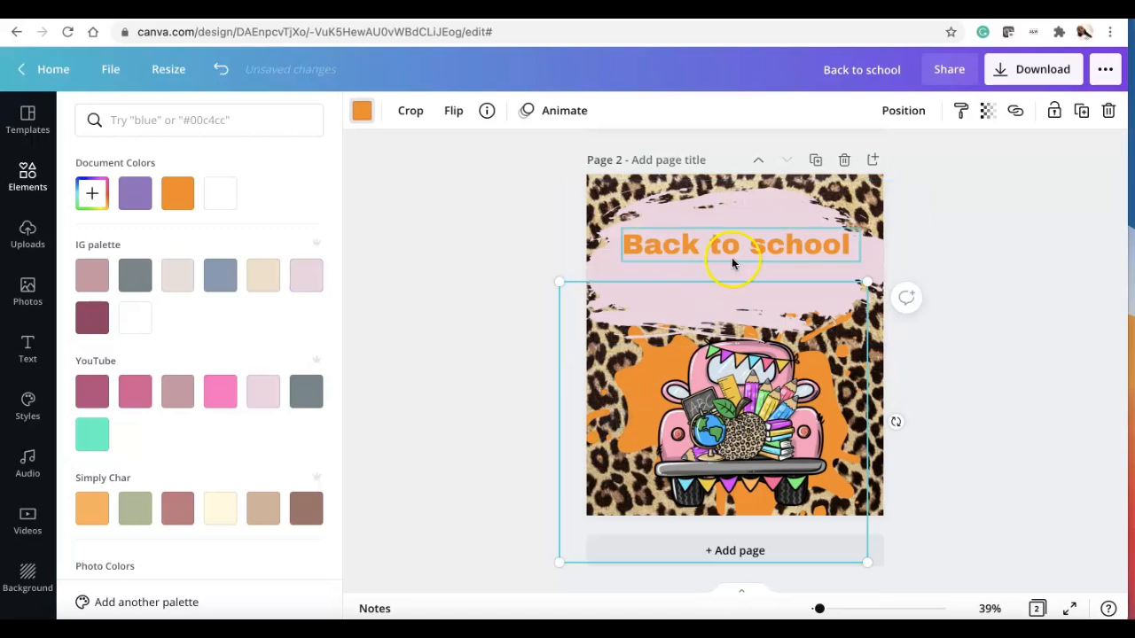
click(682, 300)
drag(686, 299, 686, 295)
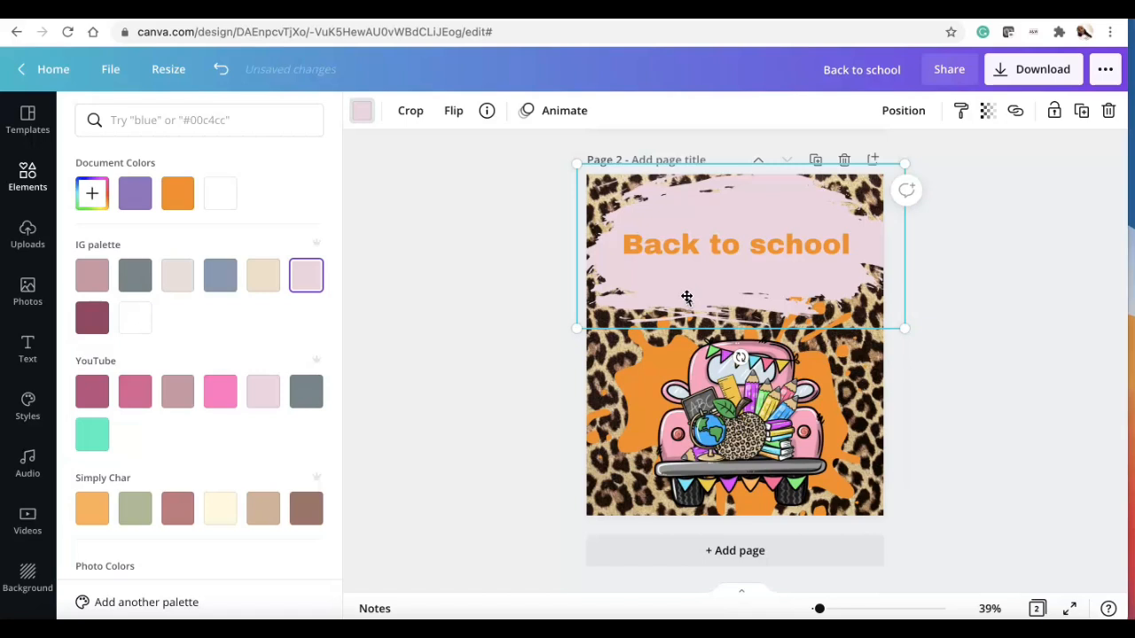
Step: Replace the heading text with BACK 2 SCHOOL
click(762, 236)
click(759, 235)
text(BA)
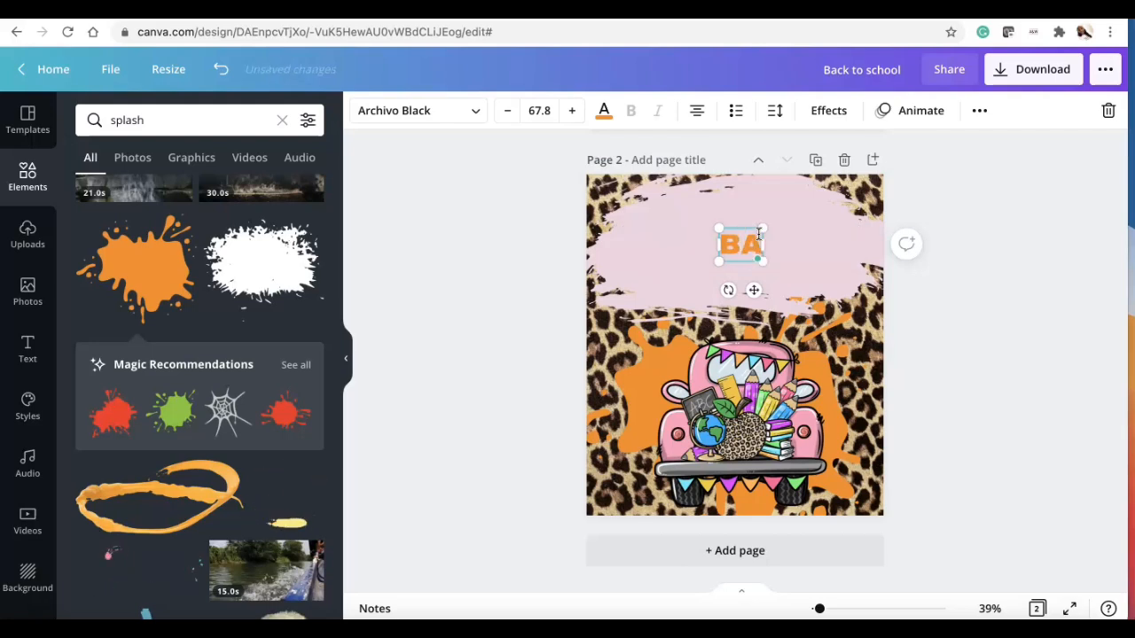
text(CK 2 SCHOOL)
Step: Enlarge the heading to 95 so it spans two lines over the pink stroke
click(984, 315)
click(774, 274)
drag(774, 274, 880, 313)
drag(823, 276, 790, 268)
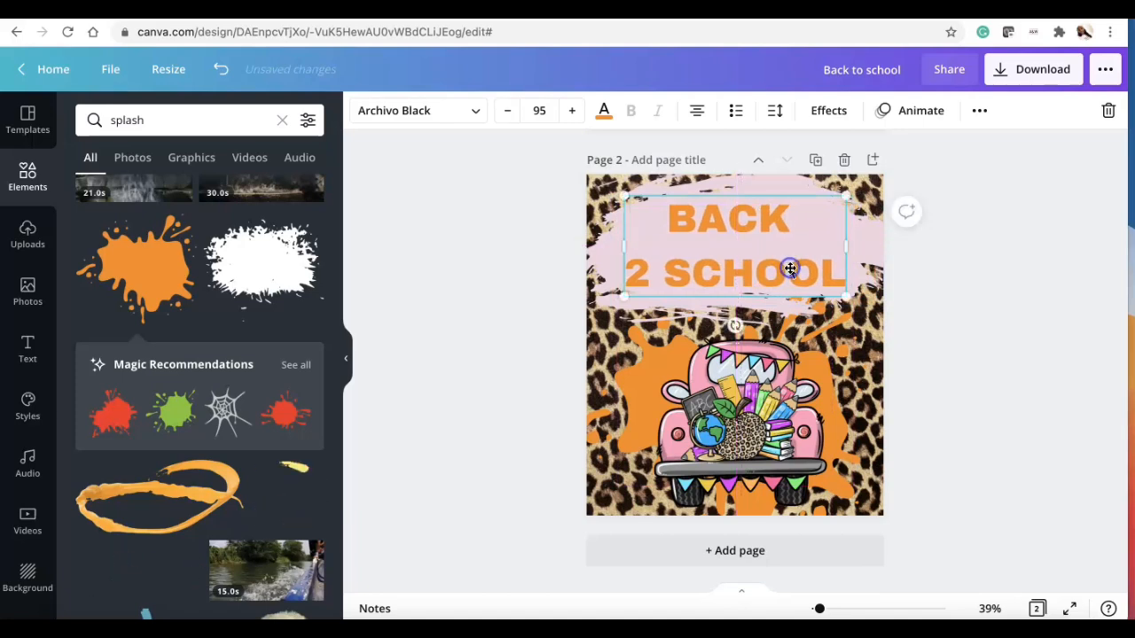
click(937, 397)
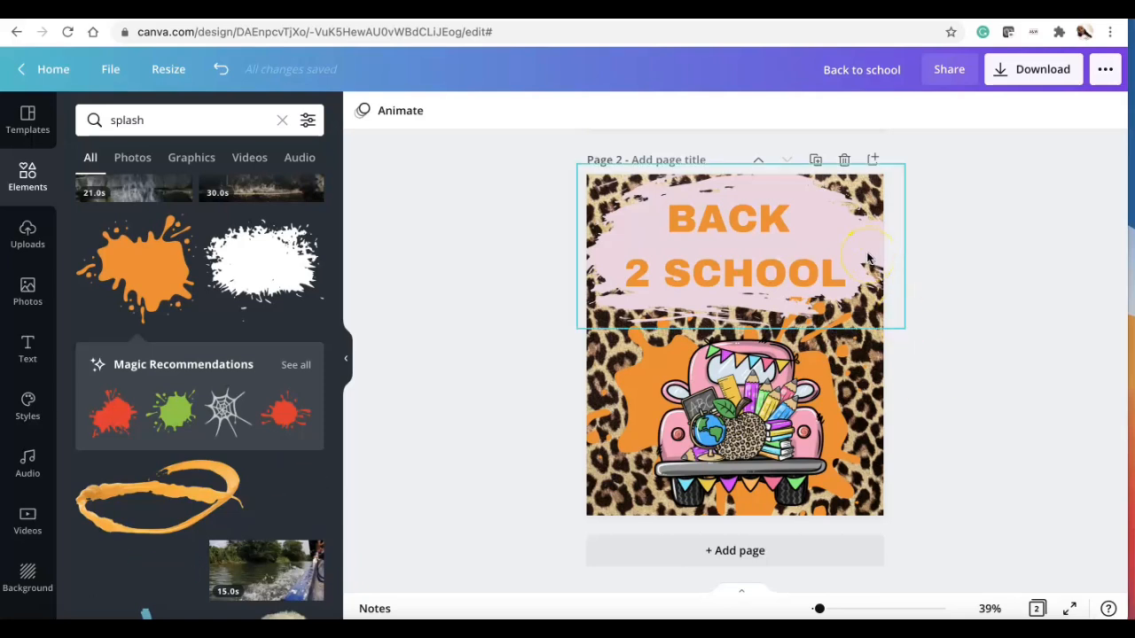
scroll(330, 493, down, 10)
scroll(330, 492, down, 5)
scroll(330, 493, down, 8)
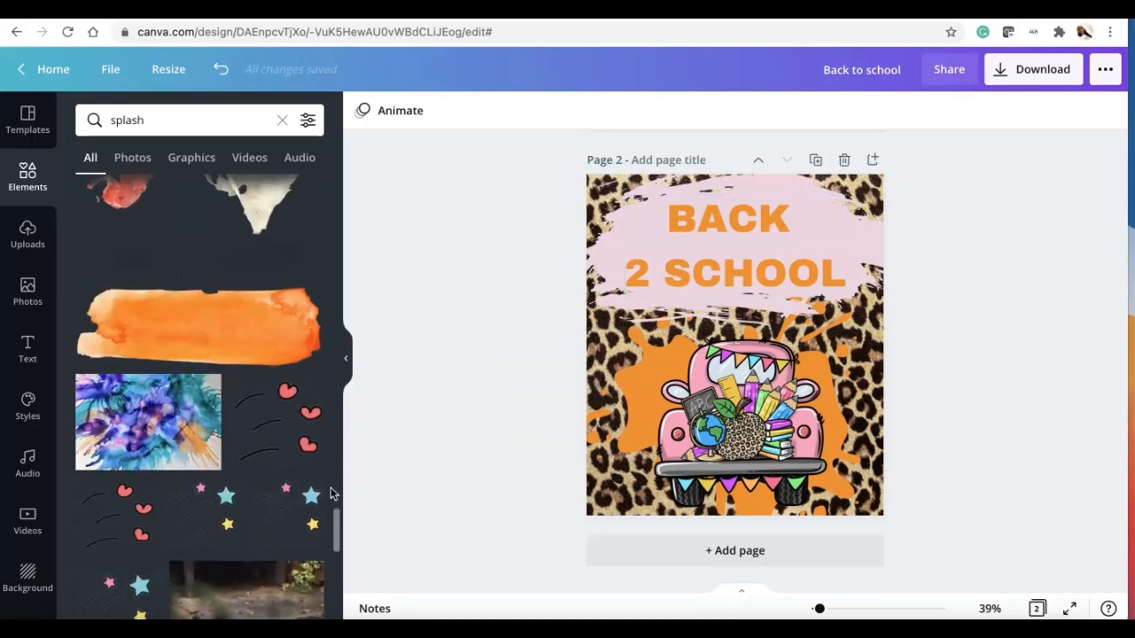
scroll(331, 493, up, 15)
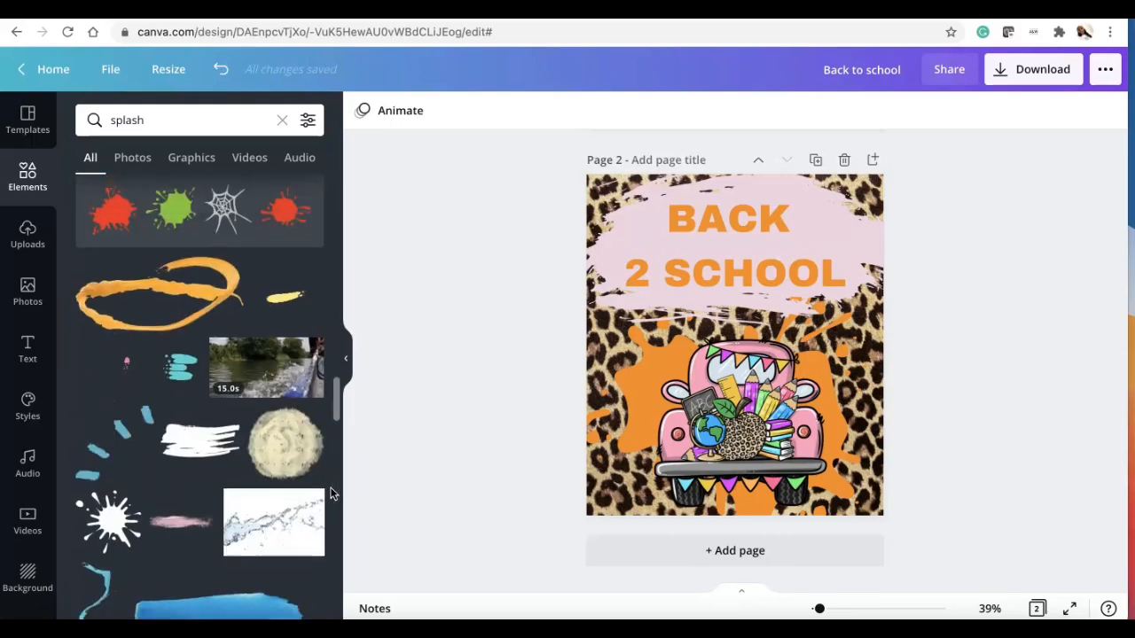
scroll(330, 492, up, 5)
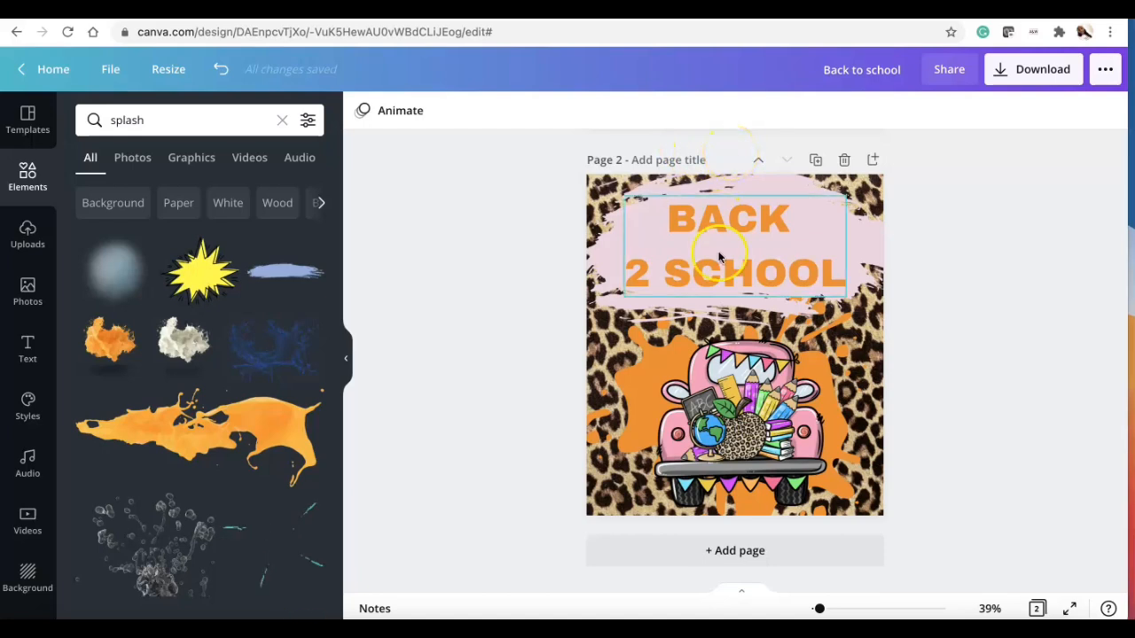
Step: Append THEY GO to the heading text
drag(723, 260, 730, 256)
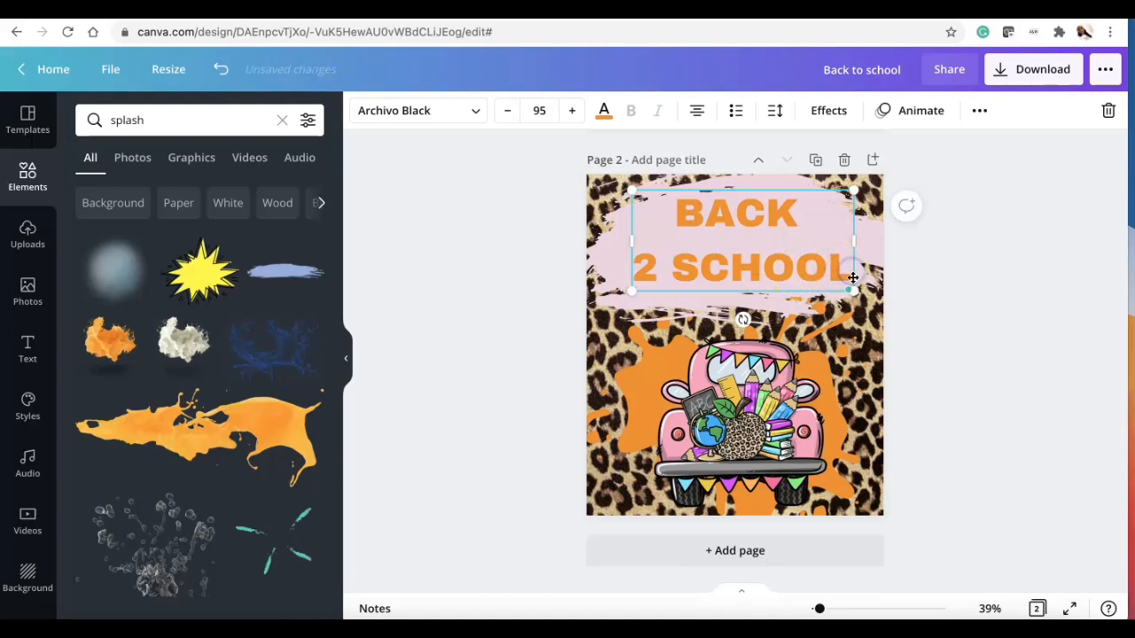
text(THEY)
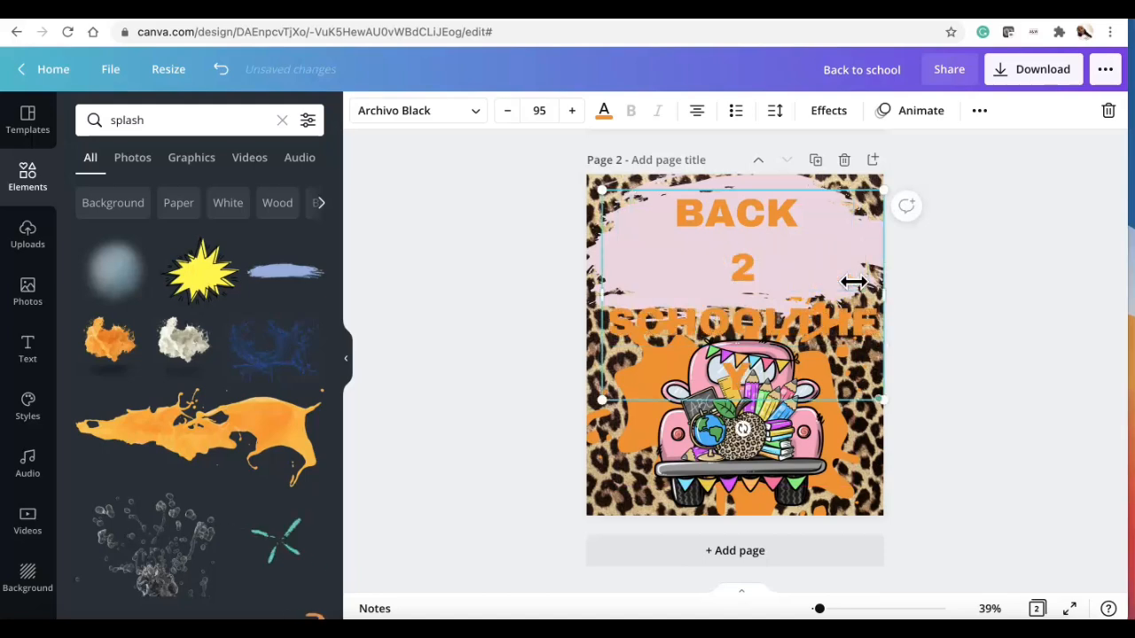
text( GO)
Step: Resize the heading's text box so it shows three lines at size 71.9
drag(903, 299, 937, 292)
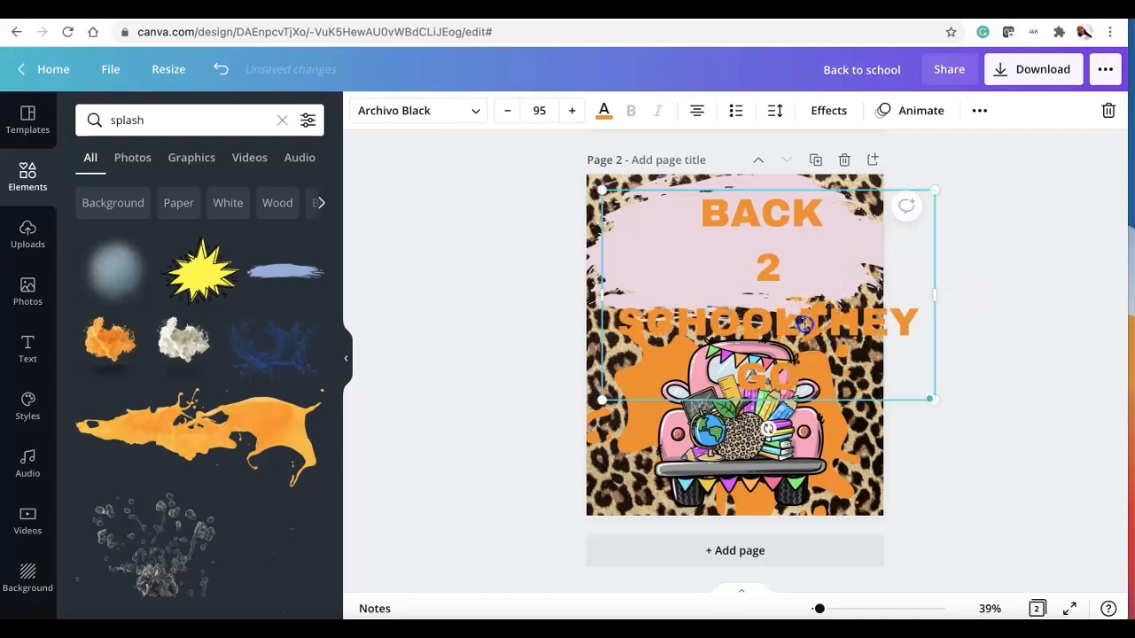
click(804, 324)
drag(938, 343, 853, 308)
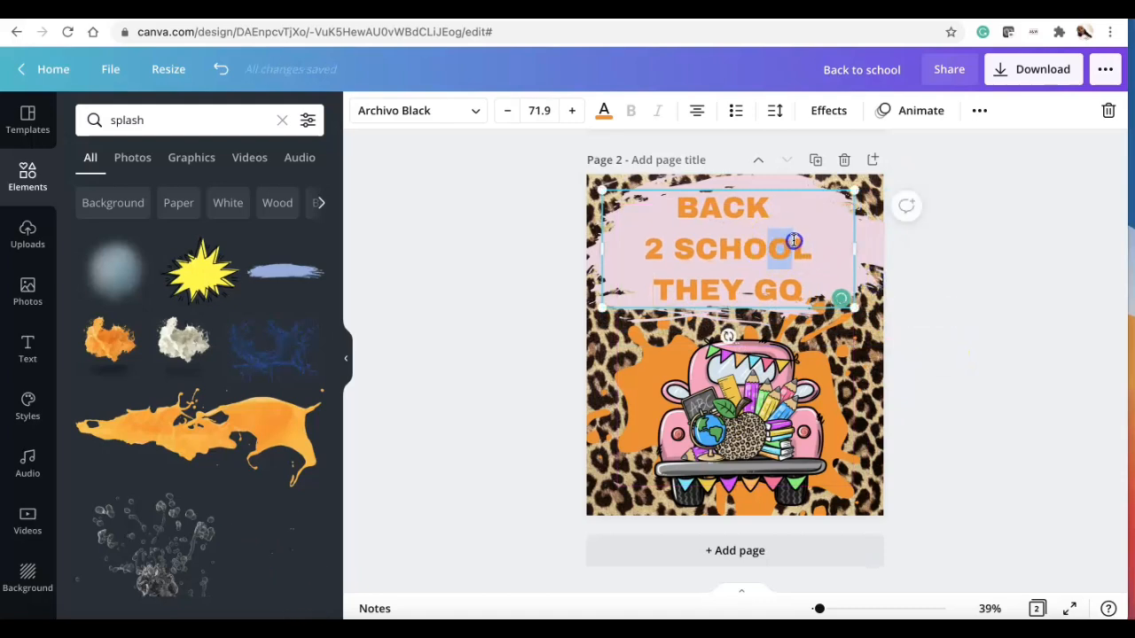
click(945, 287)
Step: Set the heading's line spacing to 0.9
click(772, 249)
drag(772, 248, 788, 246)
click(776, 110)
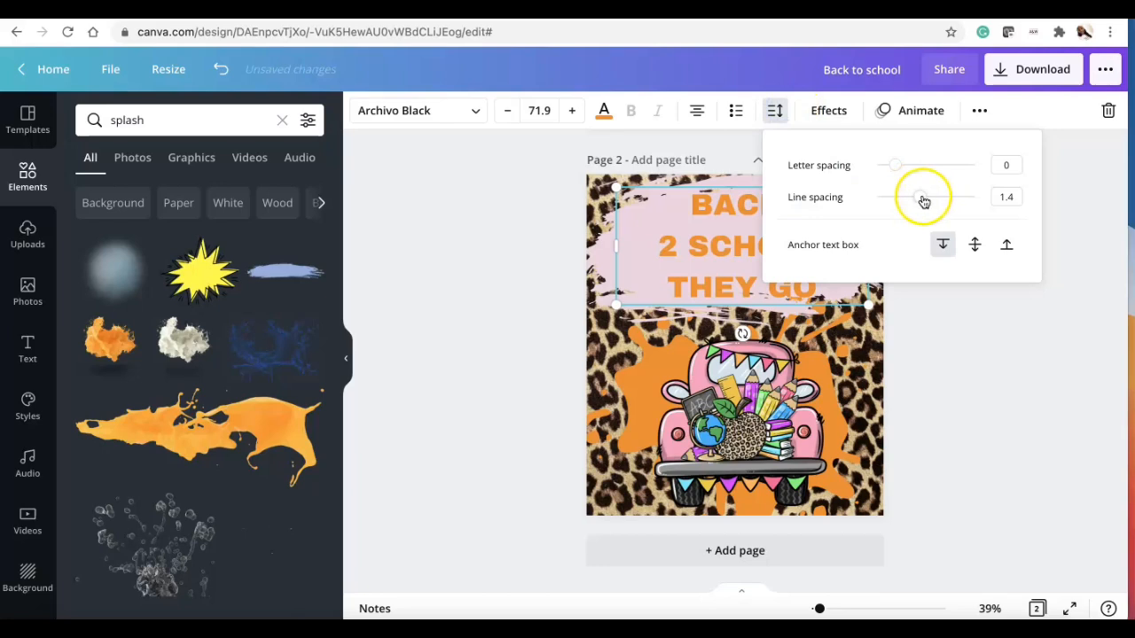
drag(916, 199, 895, 197)
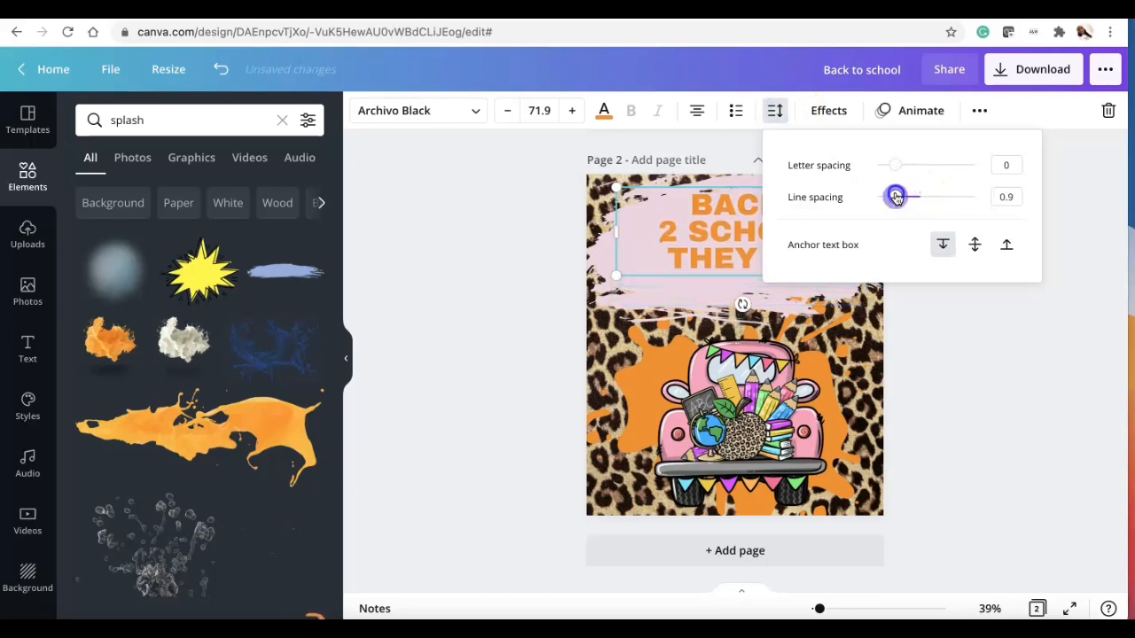
click(942, 324)
Step: Add an exclamation mark after GO and nudge the heading into position
click(788, 256)
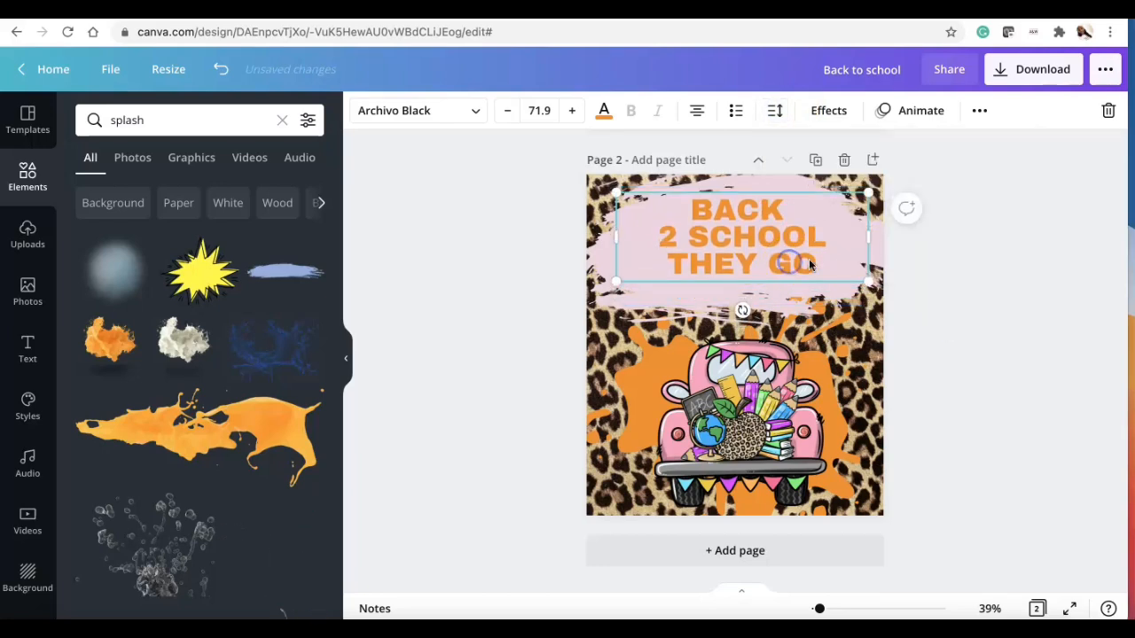
text(!)
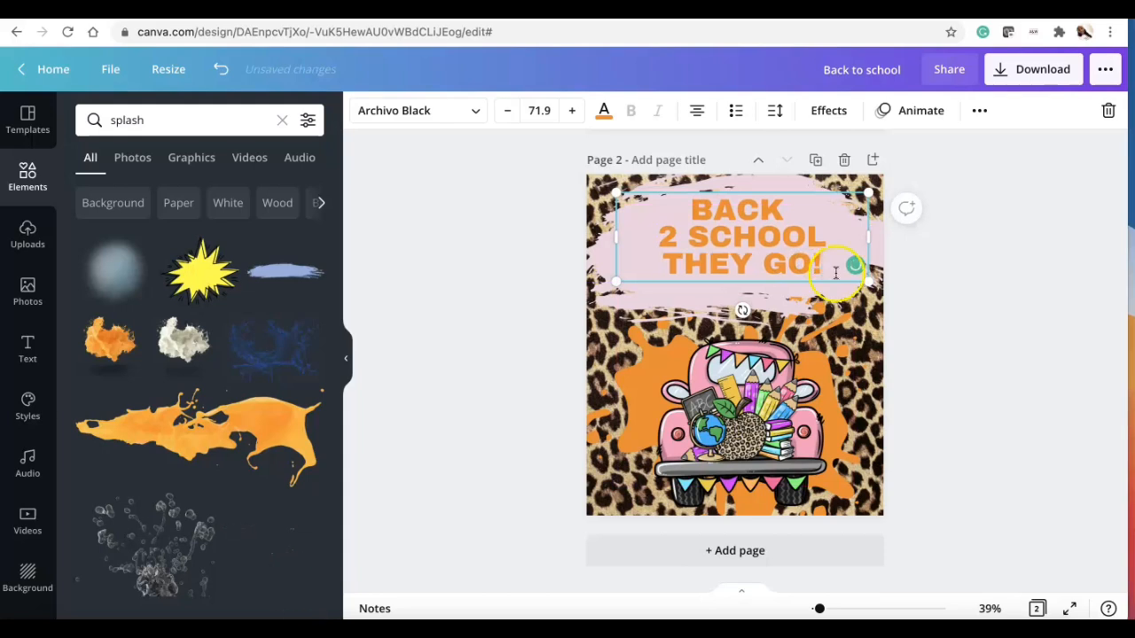
click(928, 333)
drag(795, 259, 789, 263)
click(637, 398)
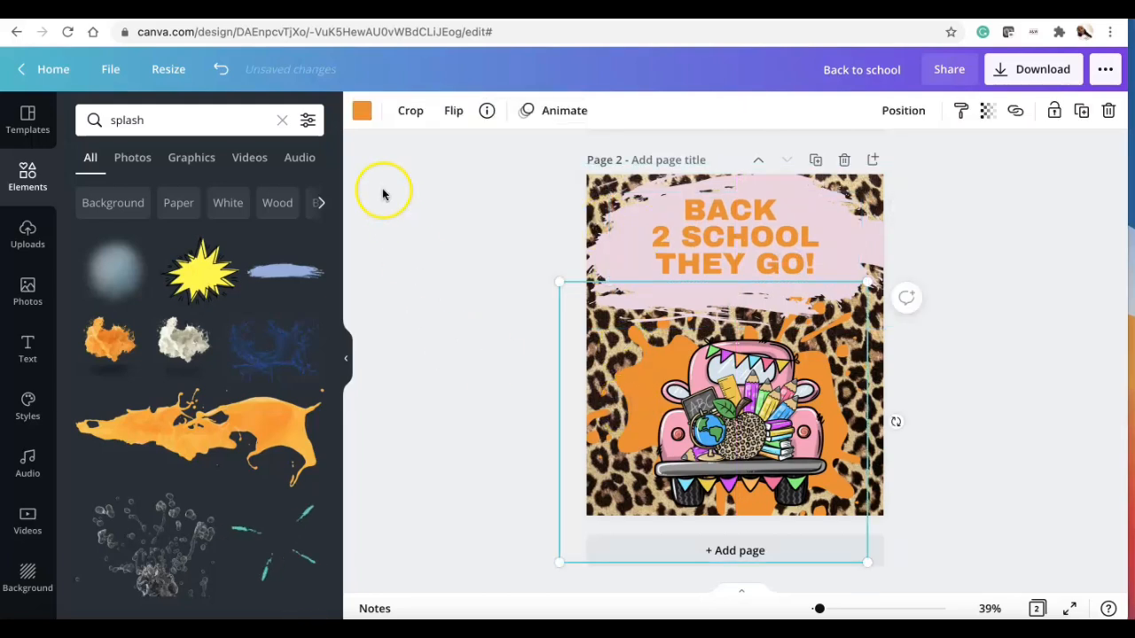
Step: Recolour the selected splash shape light pink
click(363, 111)
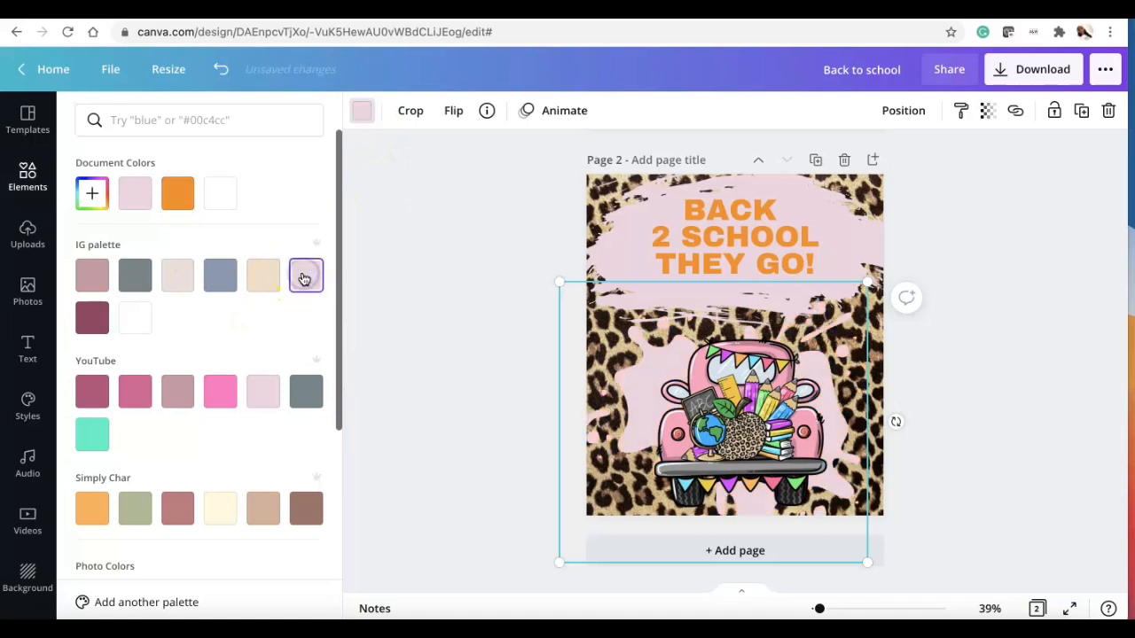
click(220, 391)
click(307, 275)
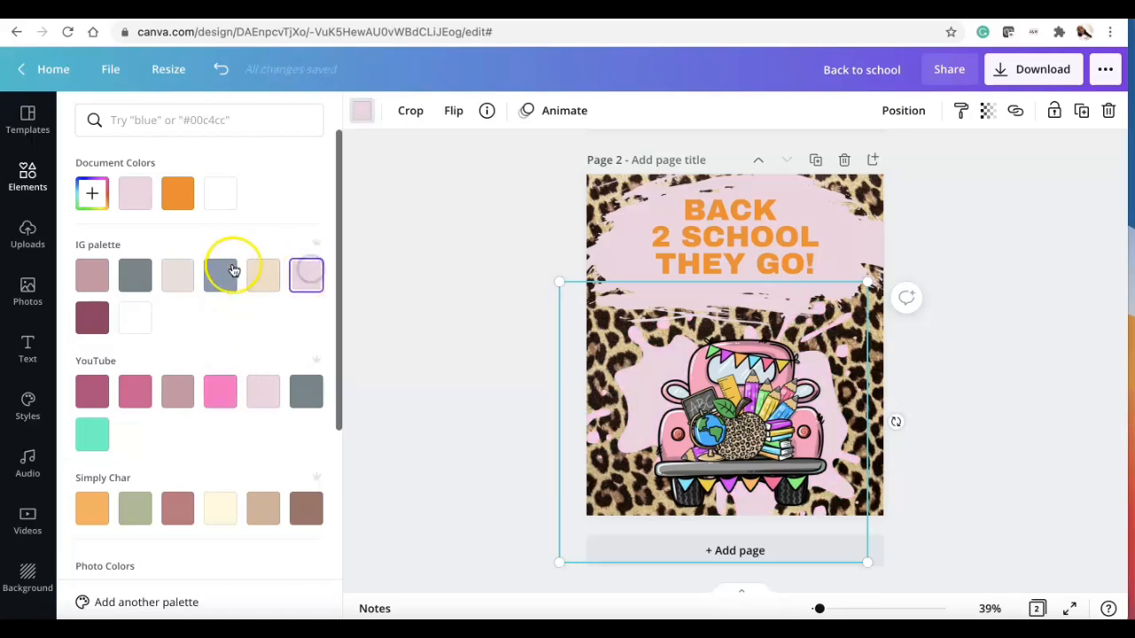
click(93, 275)
click(309, 277)
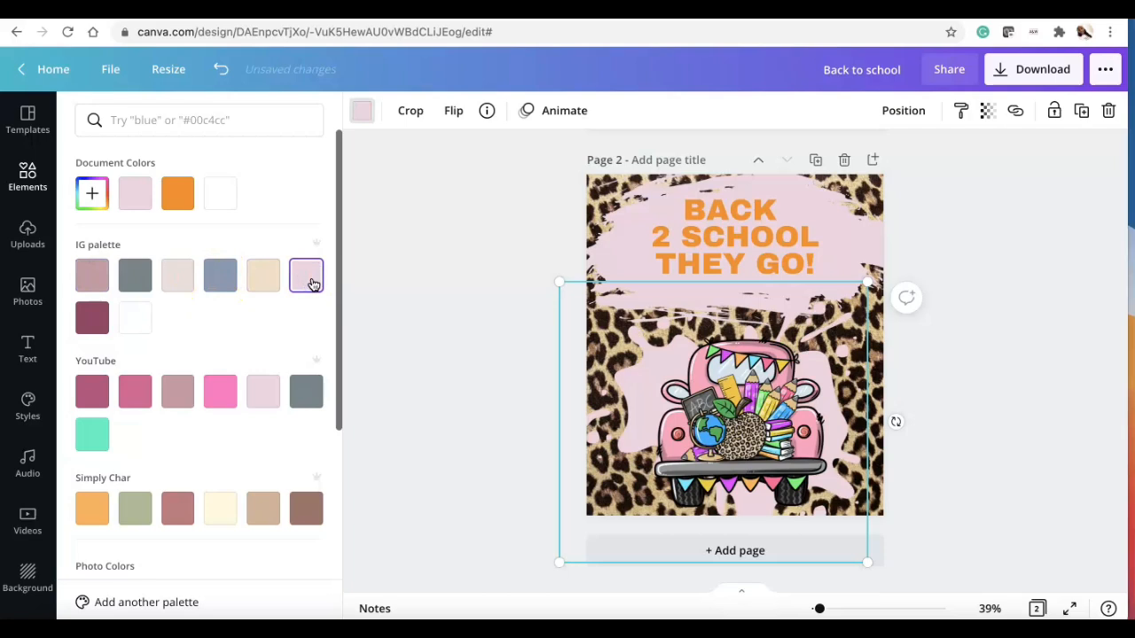
click(558, 392)
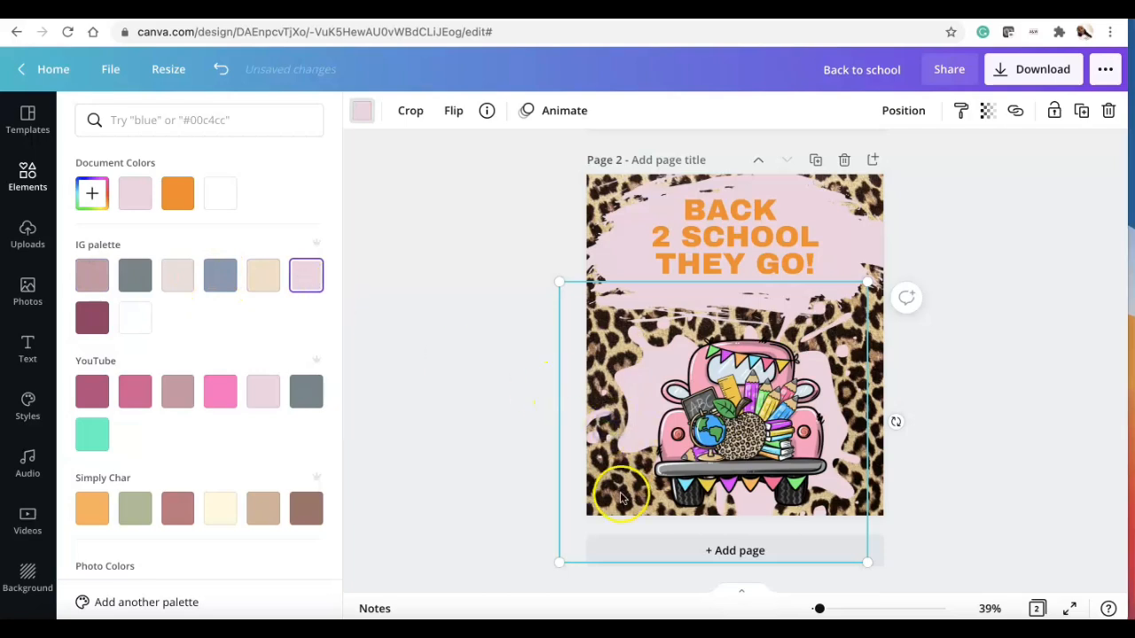
Step: Enlarge the pink splash slightly and shift it up behind the truck
drag(559, 562, 535, 588)
drag(618, 384, 623, 371)
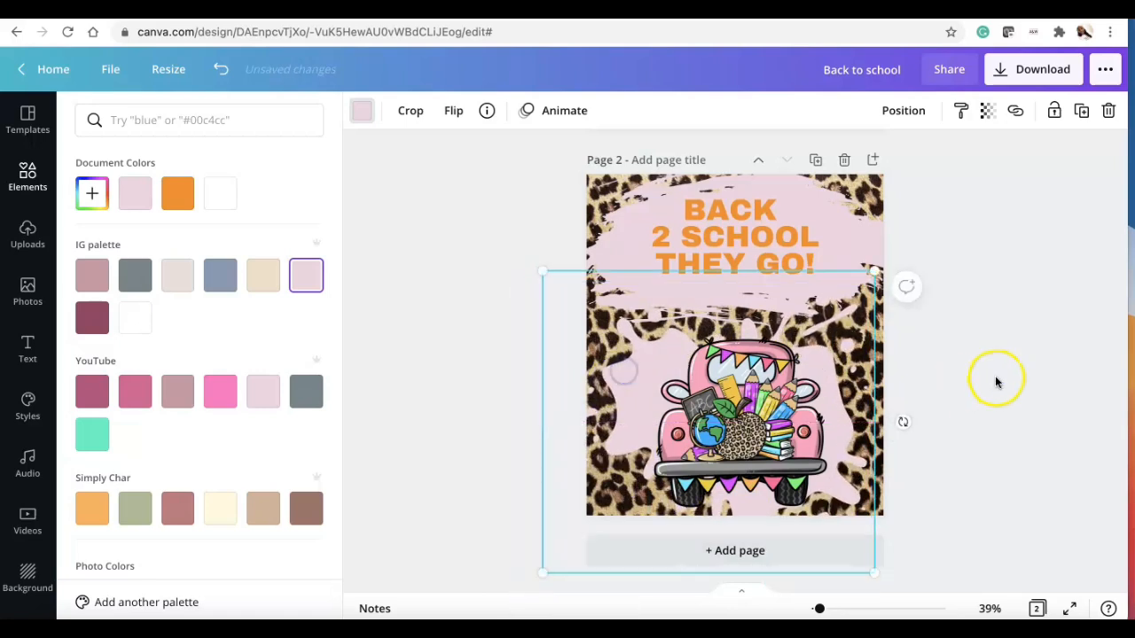
click(994, 381)
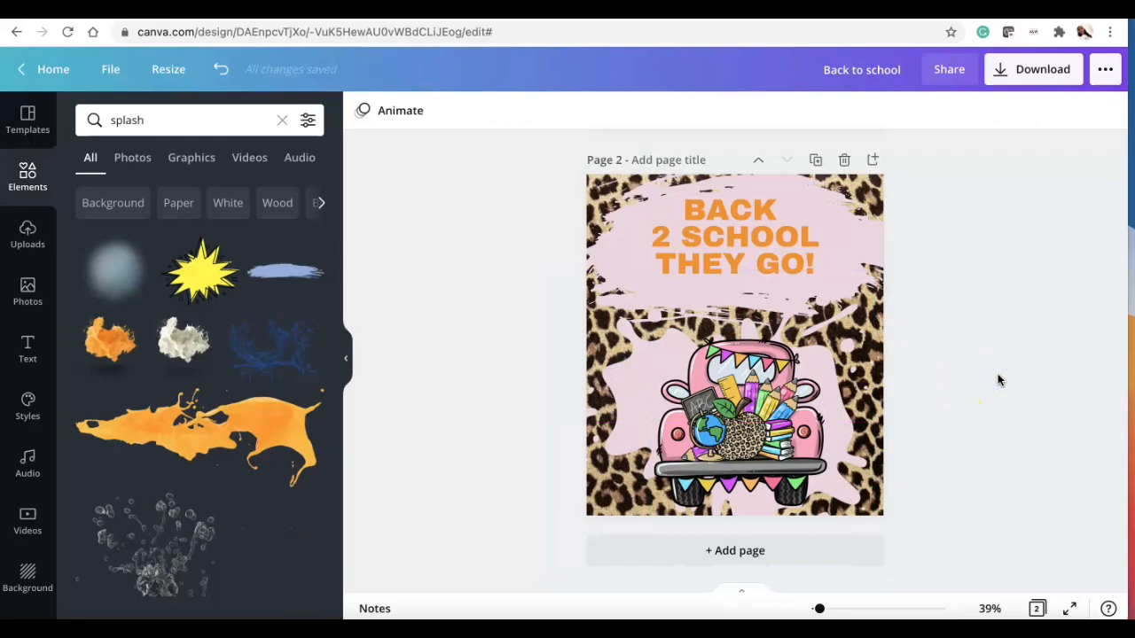
Step: Change the heading's font to Chunk Five
click(738, 257)
click(484, 114)
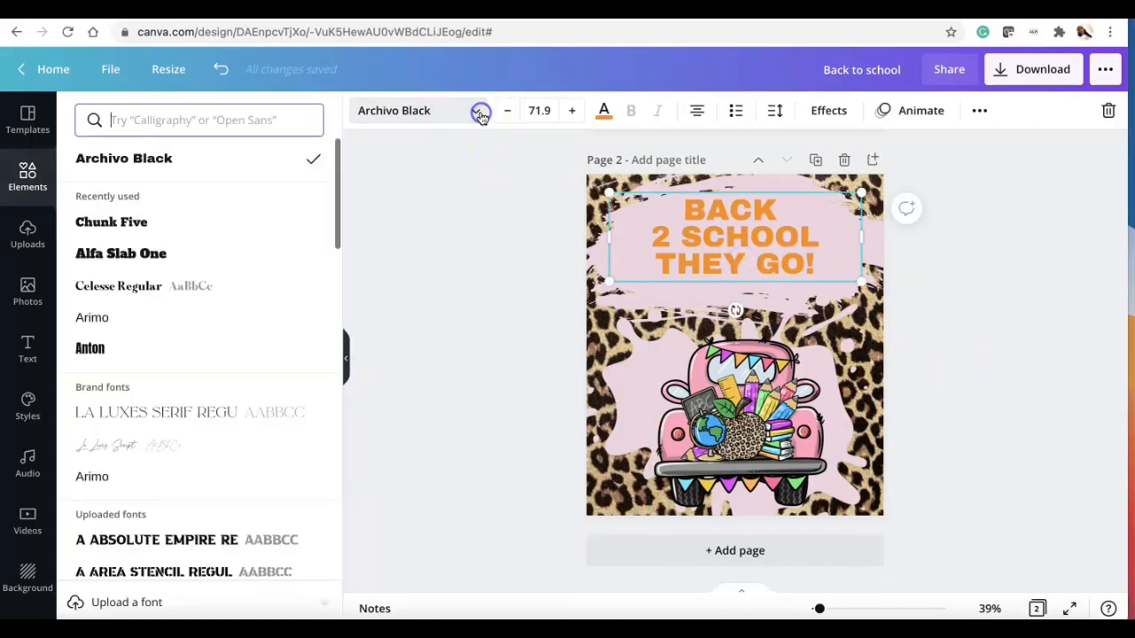
click(213, 289)
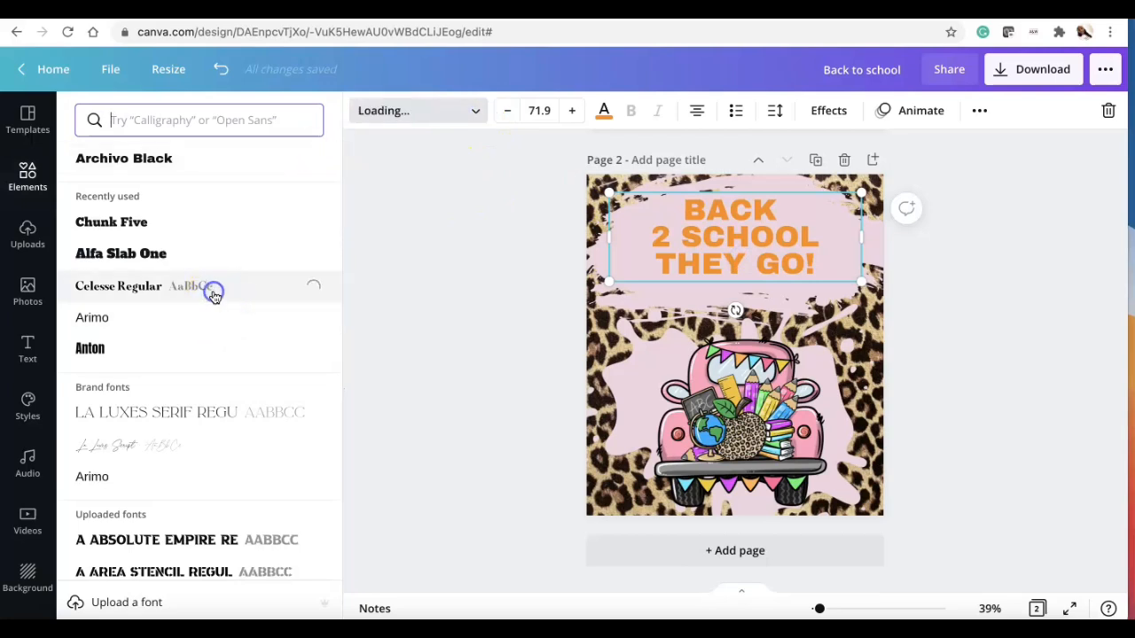
click(204, 236)
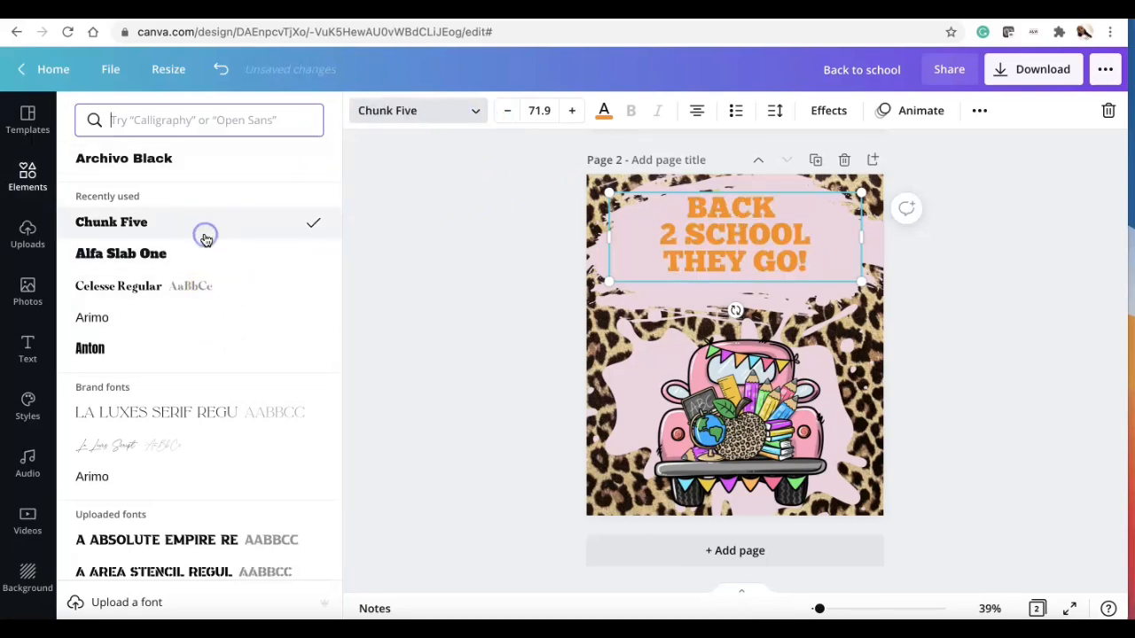
click(495, 250)
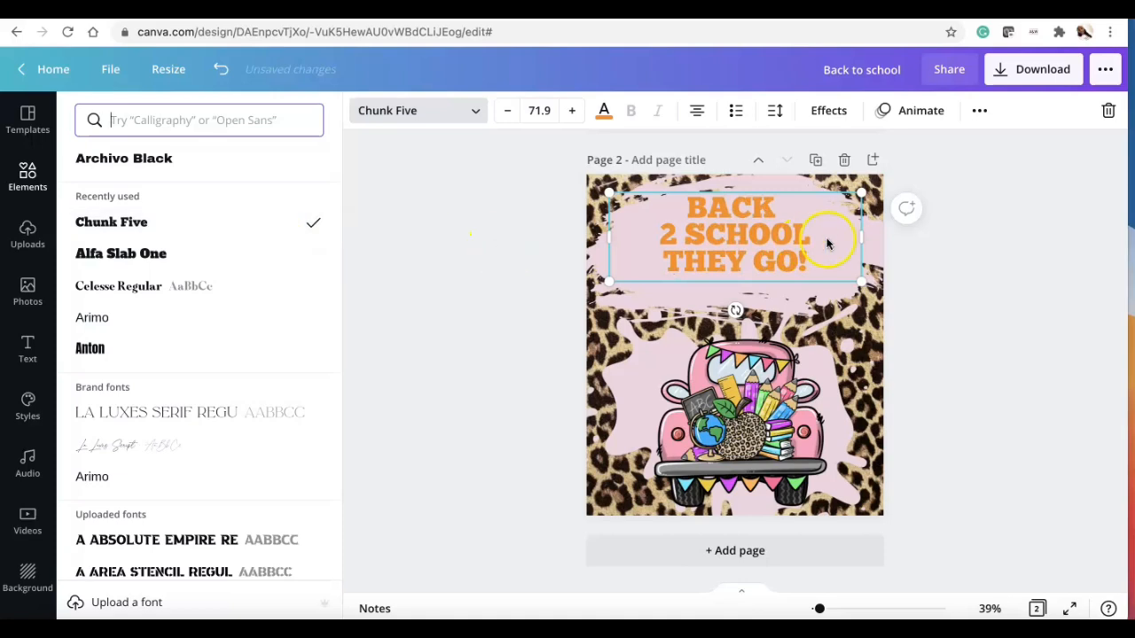
Step: Narrow the heading box, enlarge the heading to size 86.6, and centre it on the top splash
drag(862, 236, 771, 233)
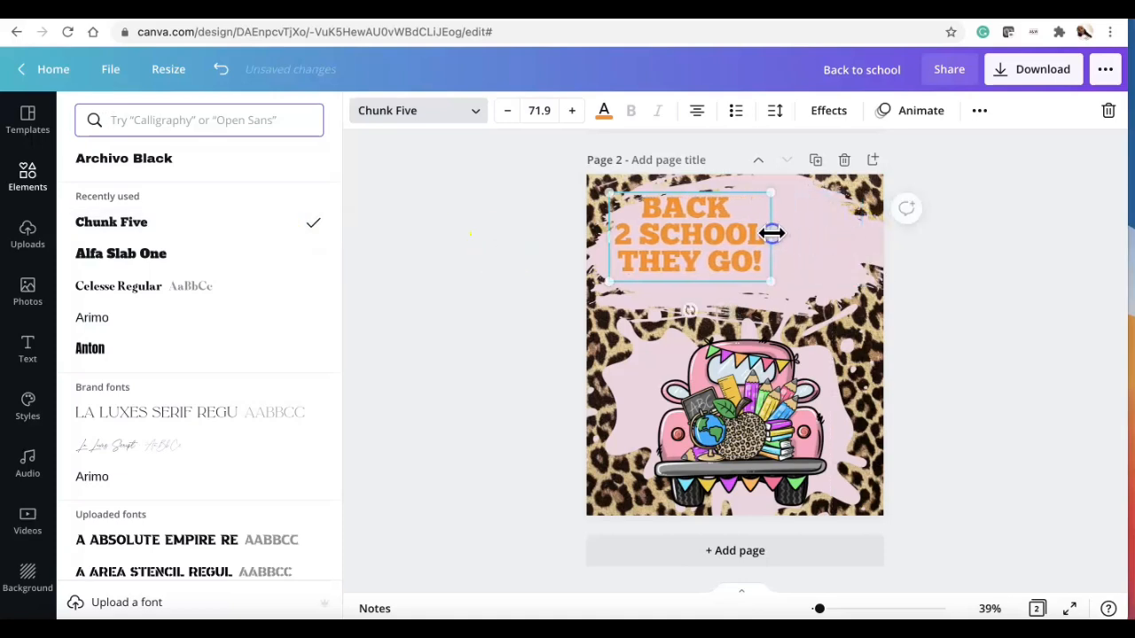
drag(771, 195, 806, 182)
drag(727, 235, 759, 250)
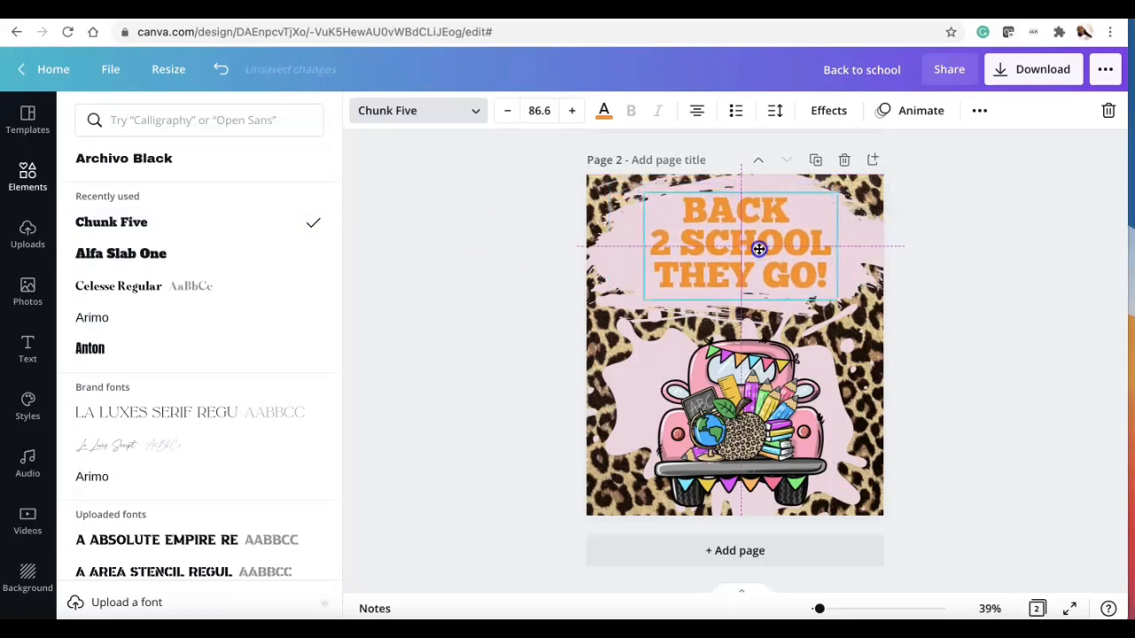
click(450, 215)
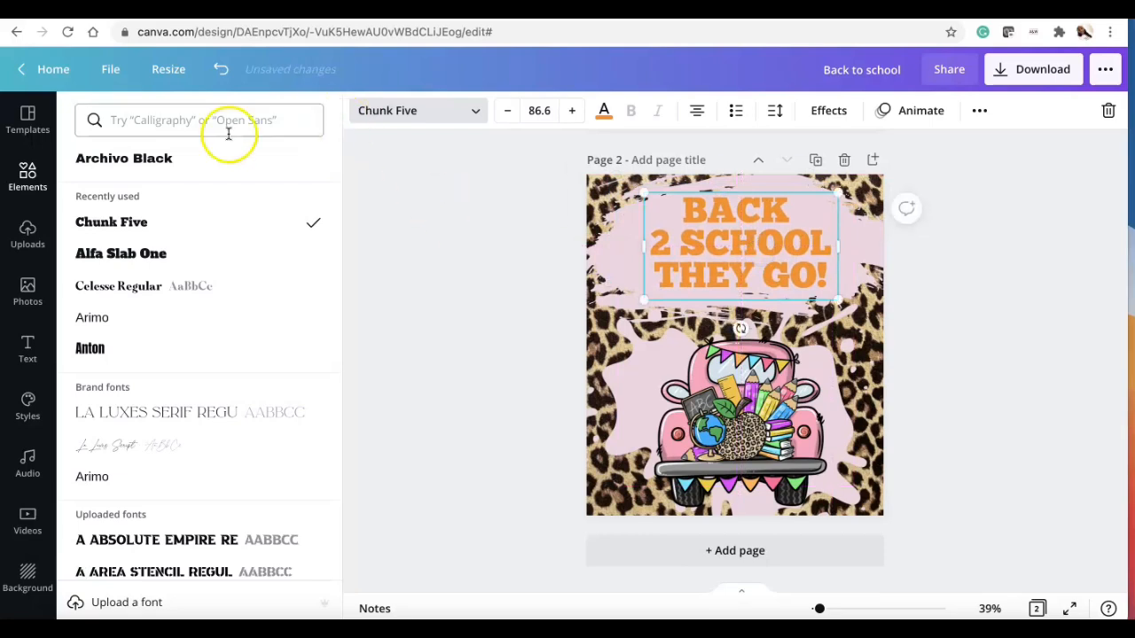
Step: Search the elements for WINE and add the hand holding a red wine glass graphic
click(28, 173)
click(98, 121)
key(ctrl+a)
text(WINE)
key(Return)
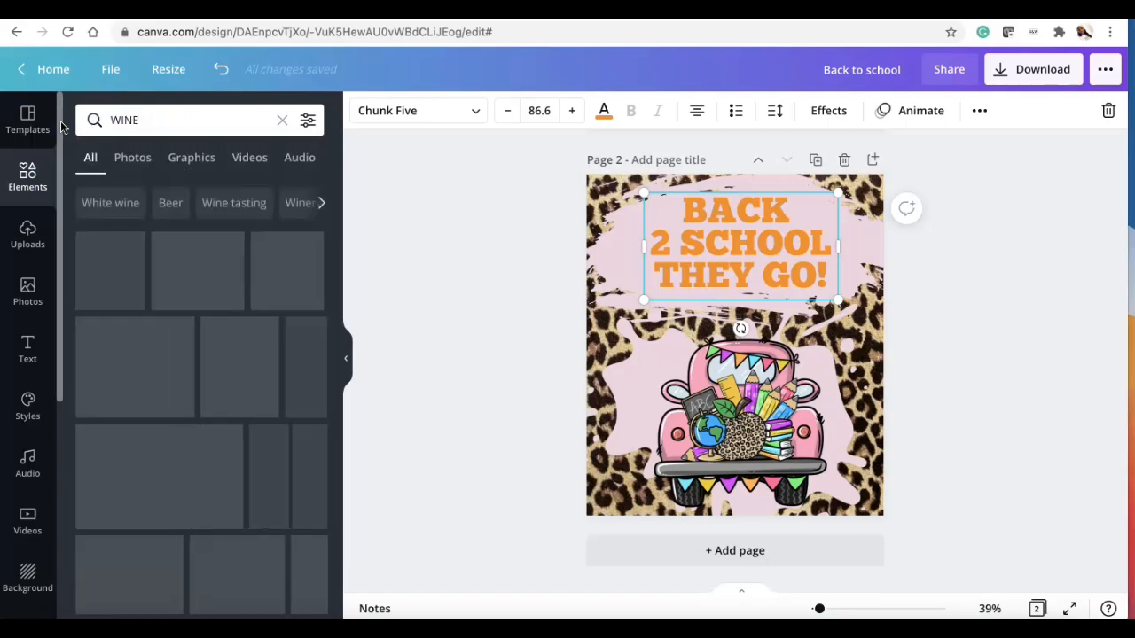
scroll(175, 448, down, 2)
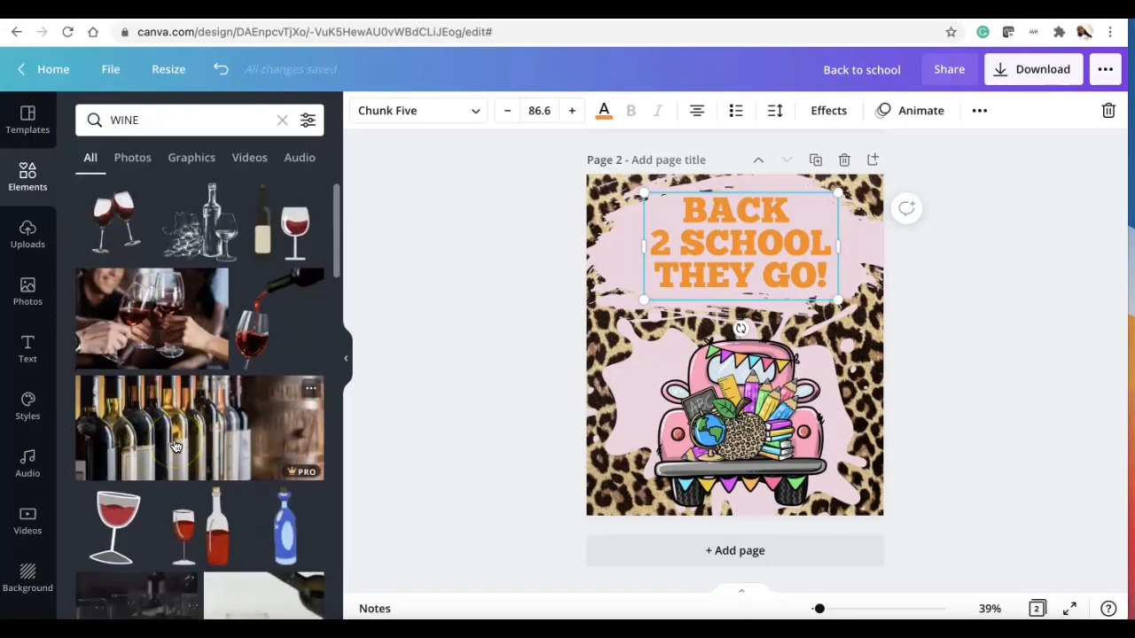
scroll(176, 448, down, 5)
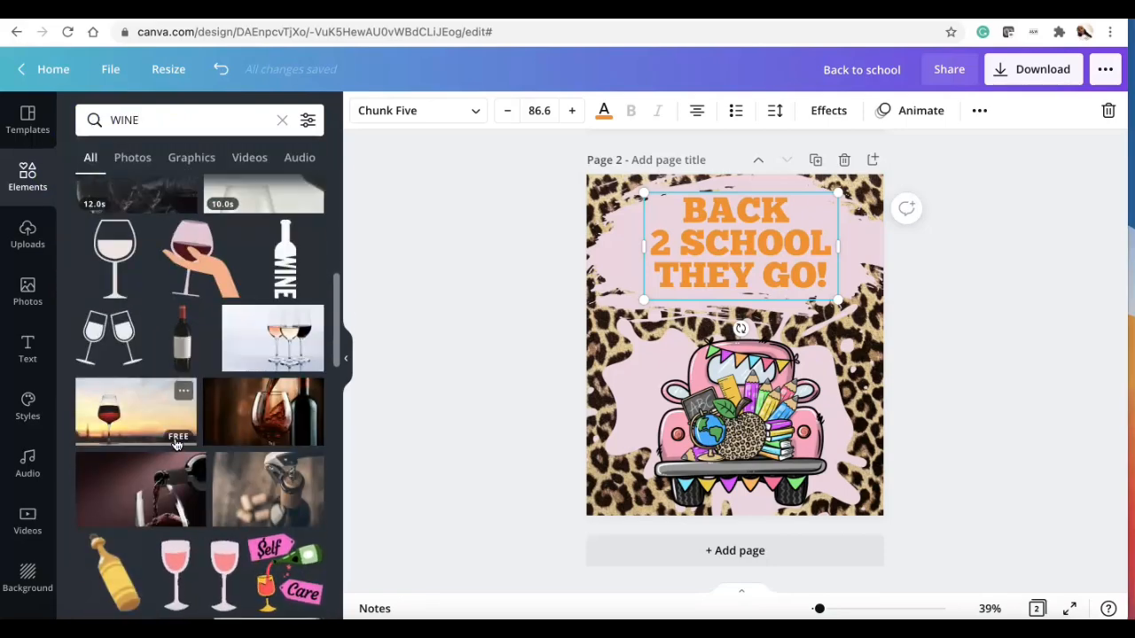
click(183, 276)
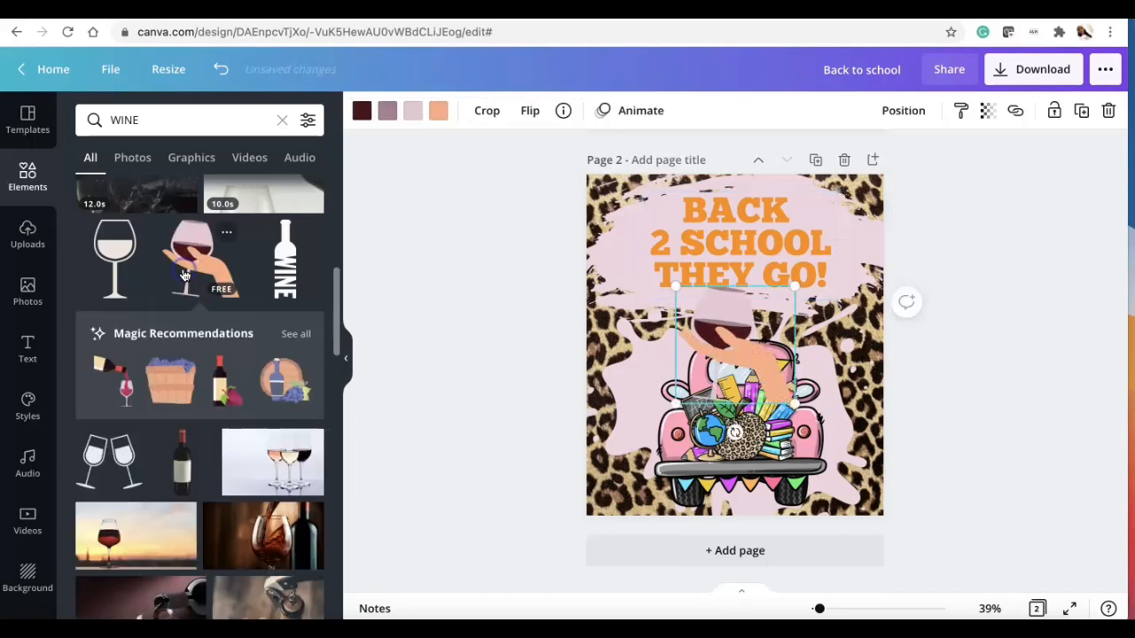
Step: Recolour the hand's skin tone to a brown from the photo colours
click(437, 110)
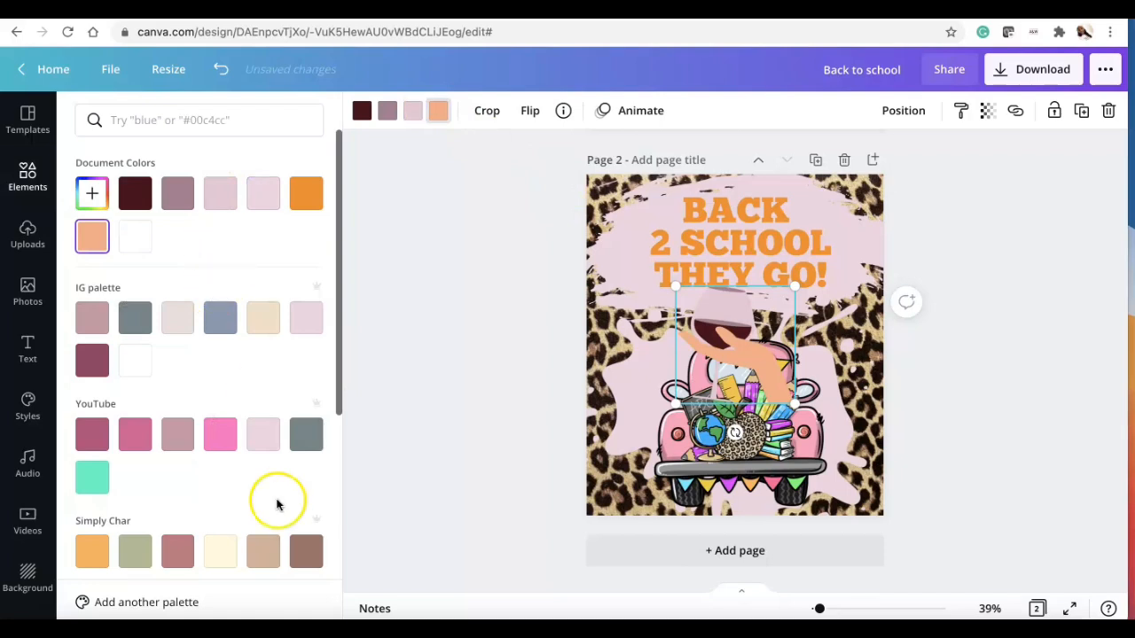
click(307, 553)
scroll(266, 532, down, 3)
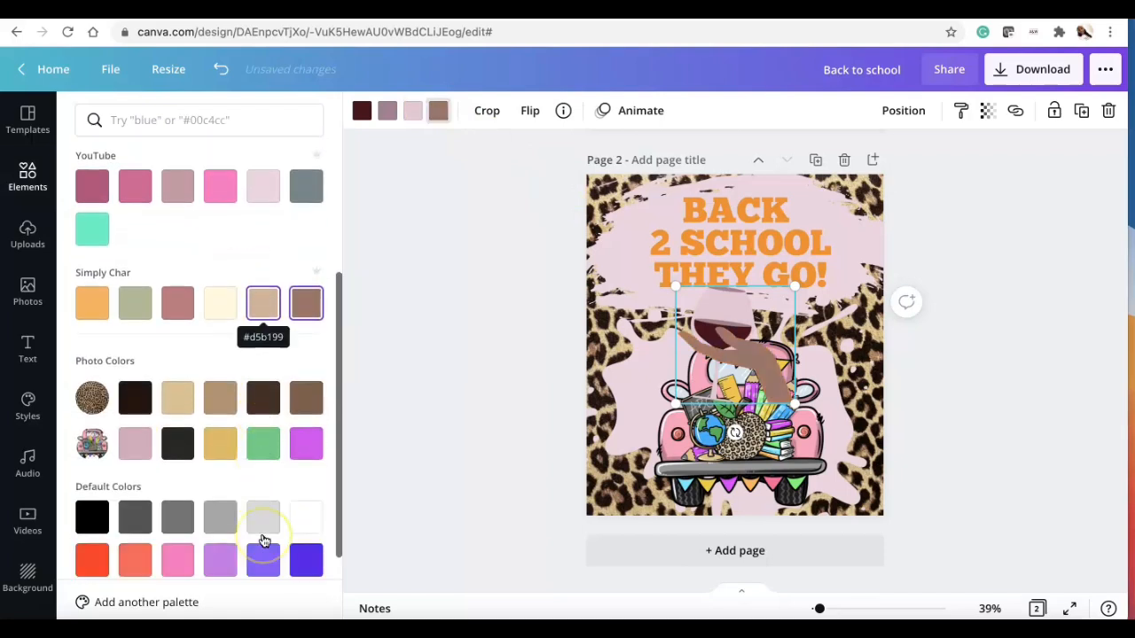
click(305, 383)
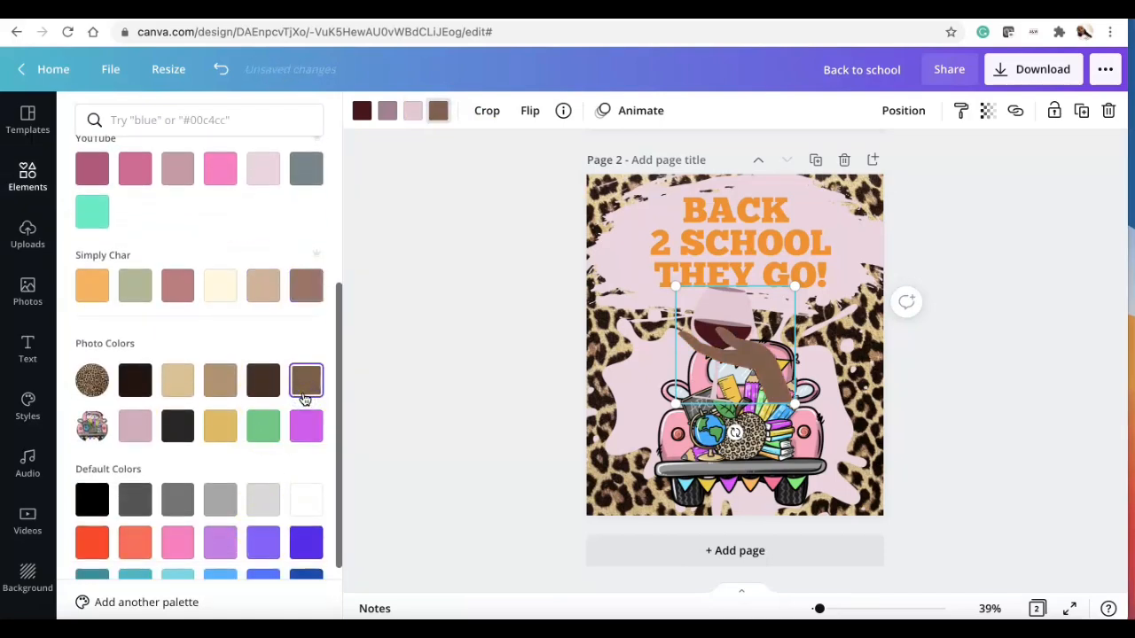
Step: Move the wine hand graphic to the page's top-right corner and shrink it
drag(719, 351, 818, 270)
click(734, 253)
drag(838, 193, 779, 197)
drag(737, 231, 730, 208)
click(832, 272)
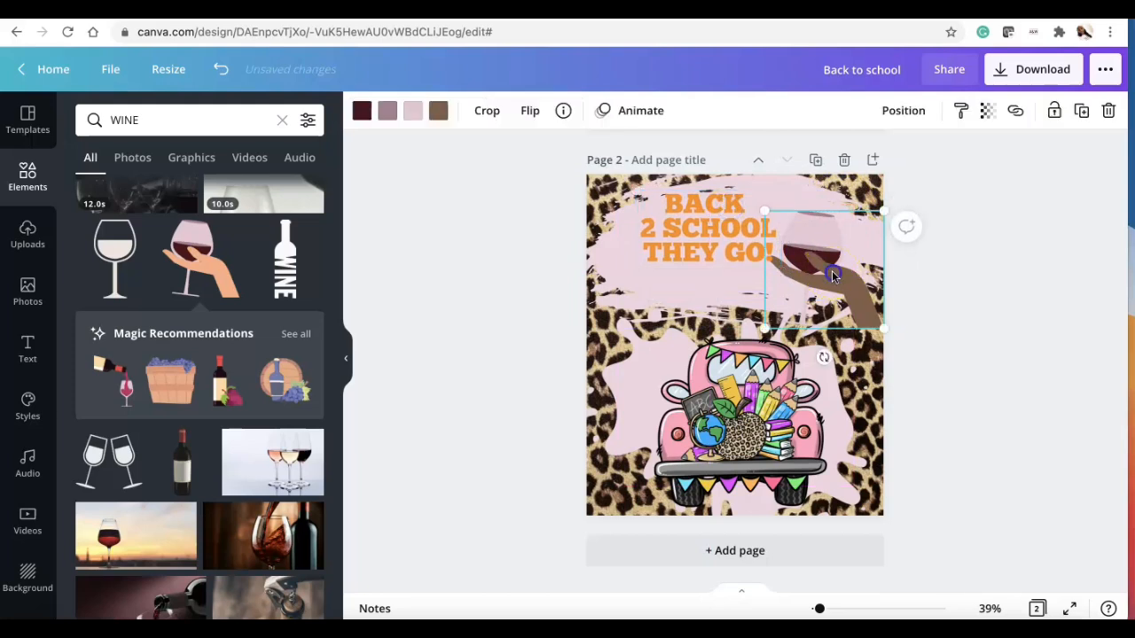
drag(881, 210, 827, 238)
Step: Narrow the heading box so the text wraps to four lines and shift it left of the wine hand
click(778, 228)
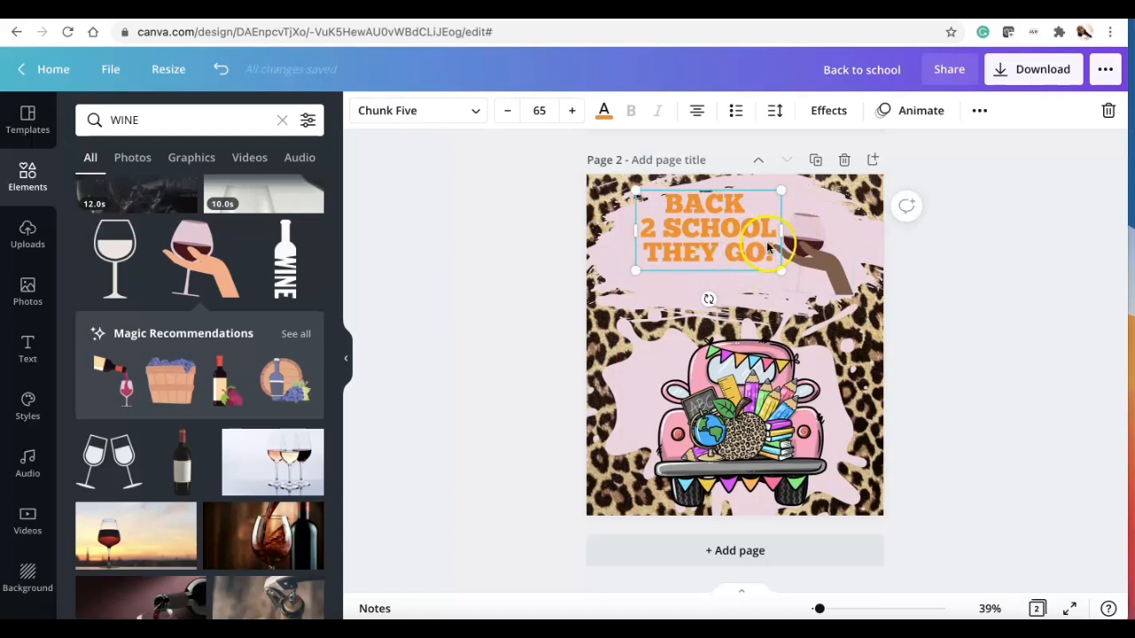
drag(779, 232, 767, 231)
mouse_move(732, 256)
mouse_down()
mouse_move(751, 259)
mouse_move(739, 261)
mouse_up()
click(975, 315)
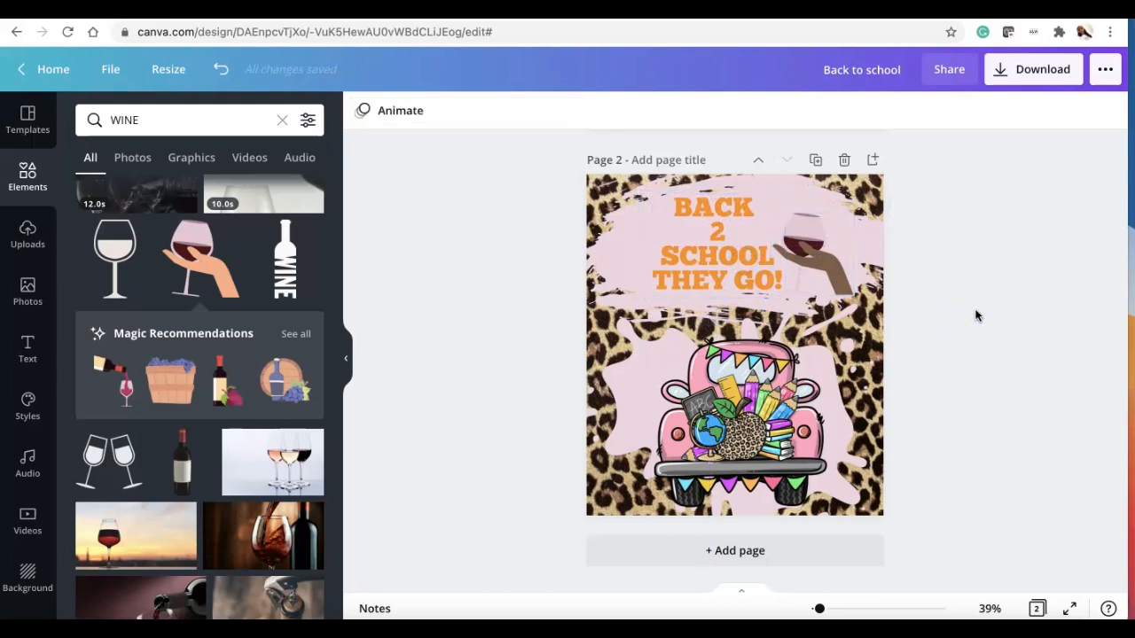
Step: Change the heading's text colour to black, enlarge it to size 72.2, and re-centre it
click(694, 281)
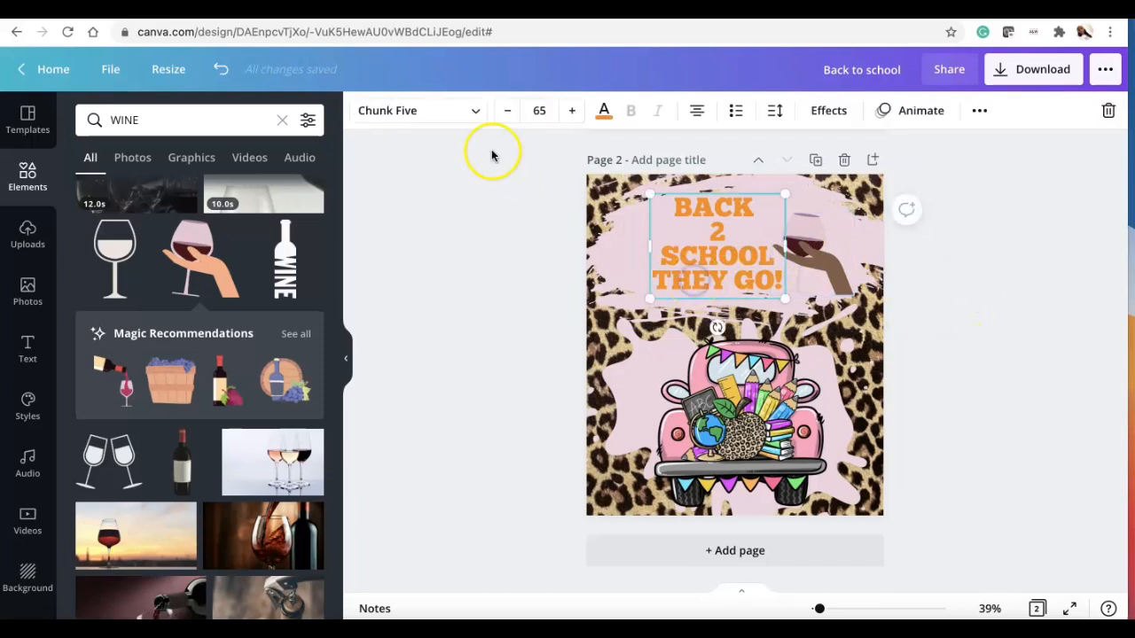
click(604, 110)
click(202, 124)
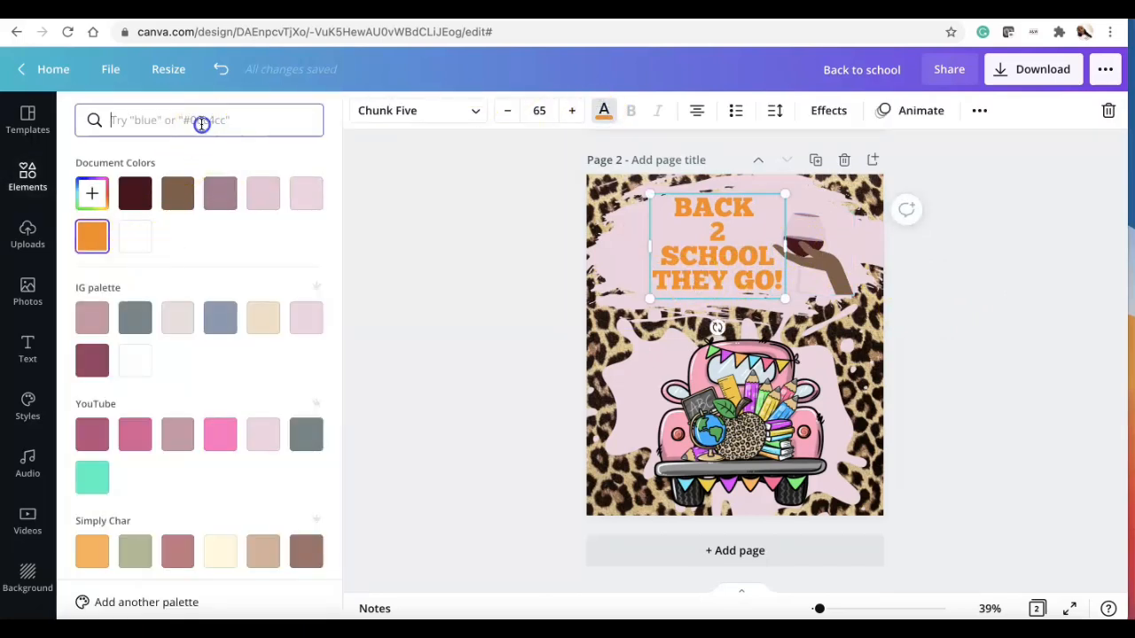
text(BLACK)
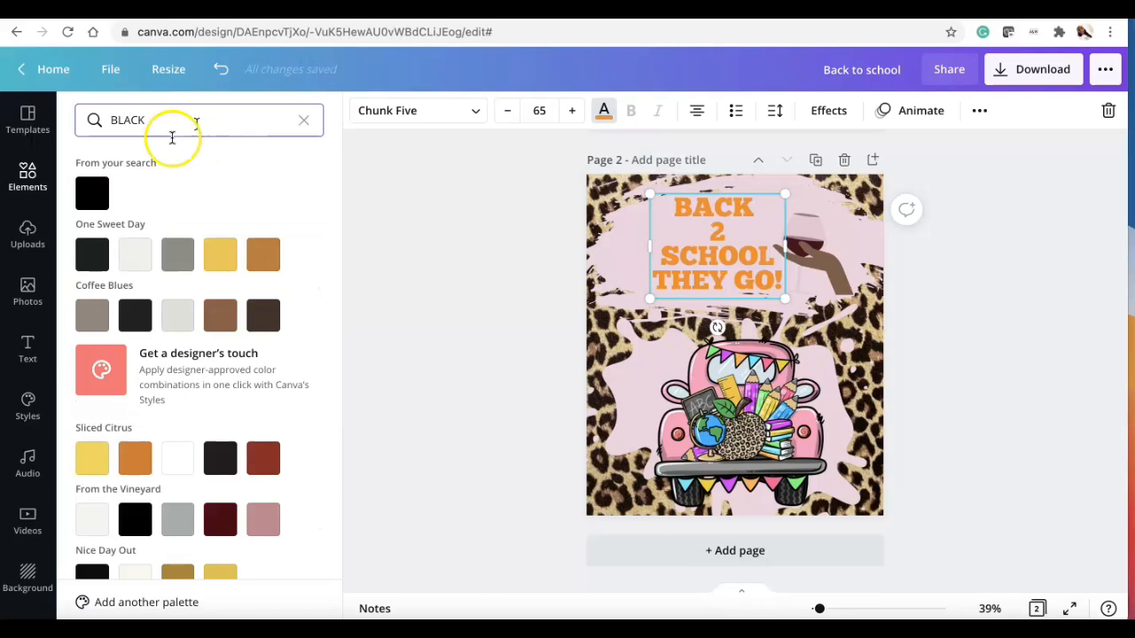
click(92, 194)
drag(789, 187, 805, 187)
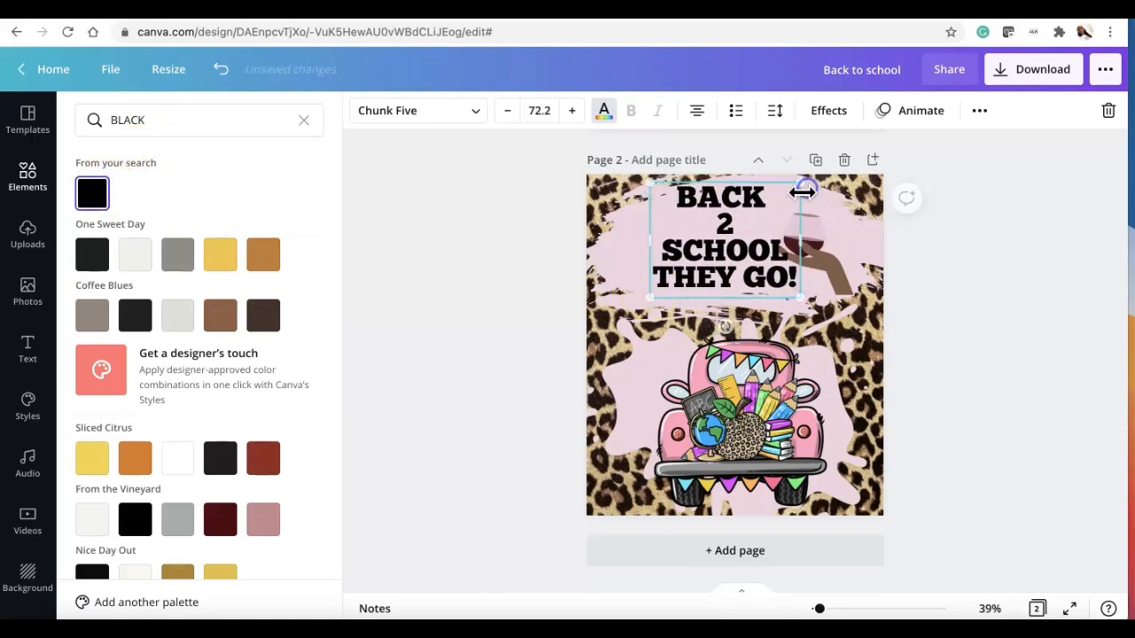
drag(739, 251, 740, 257)
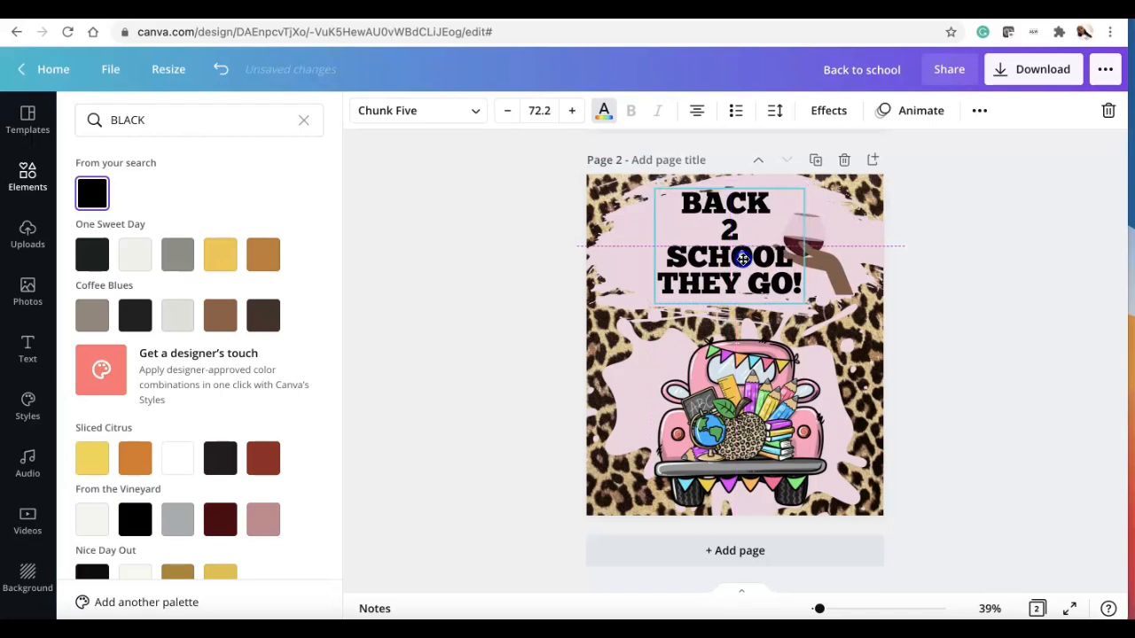
Step: Nudge the wine hand and the heading slightly right to line them up
click(829, 266)
drag(836, 269, 849, 266)
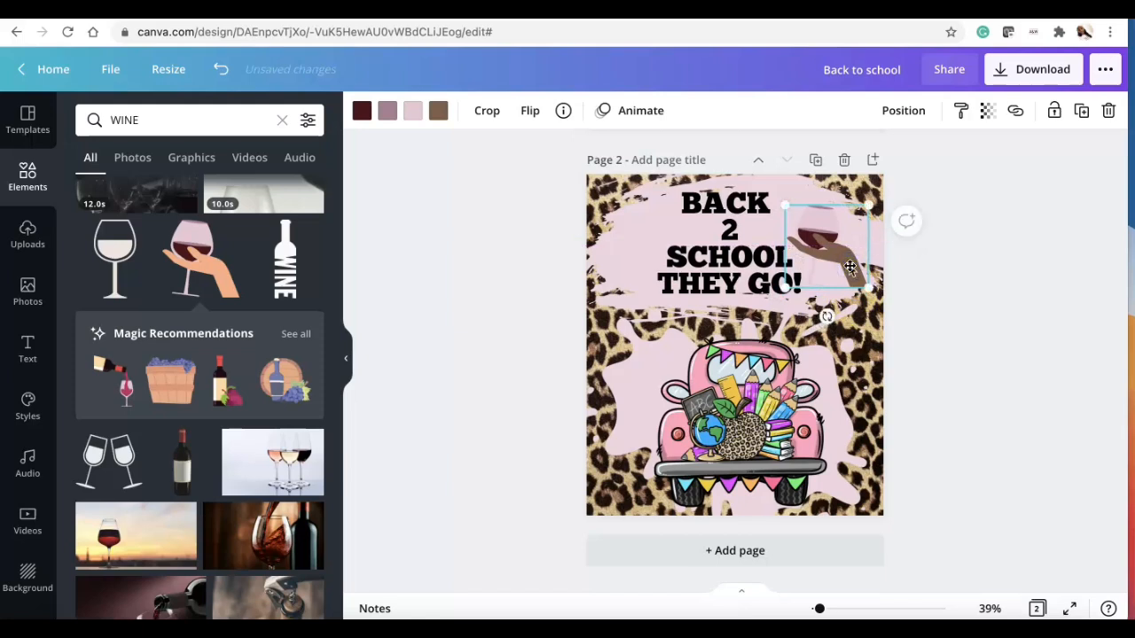
click(724, 257)
drag(732, 238, 739, 236)
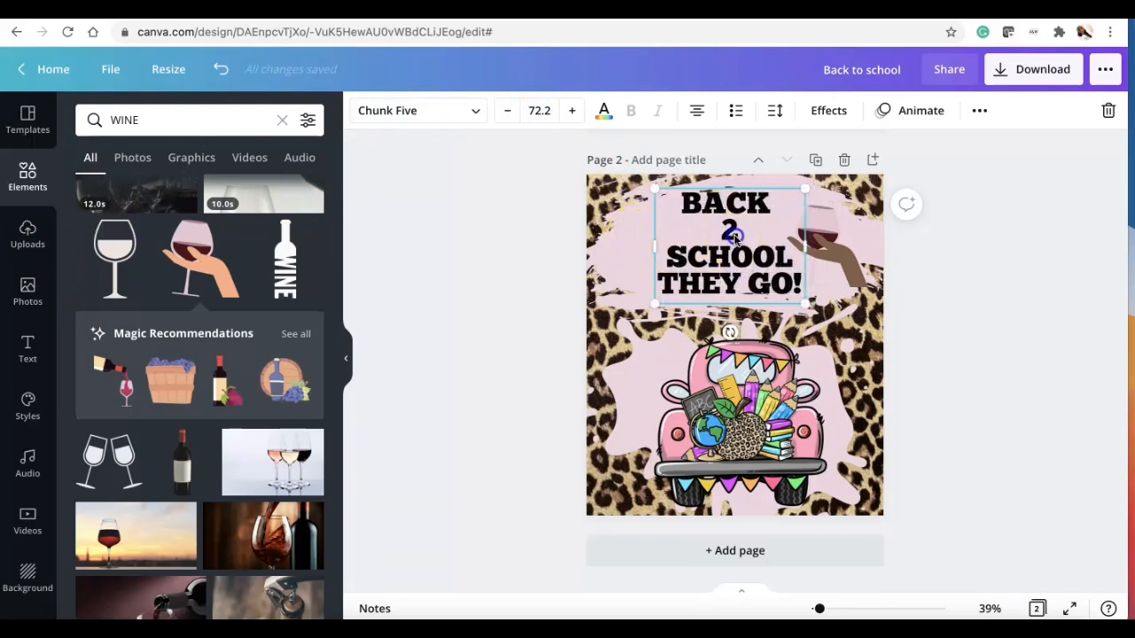
drag(732, 236, 740, 236)
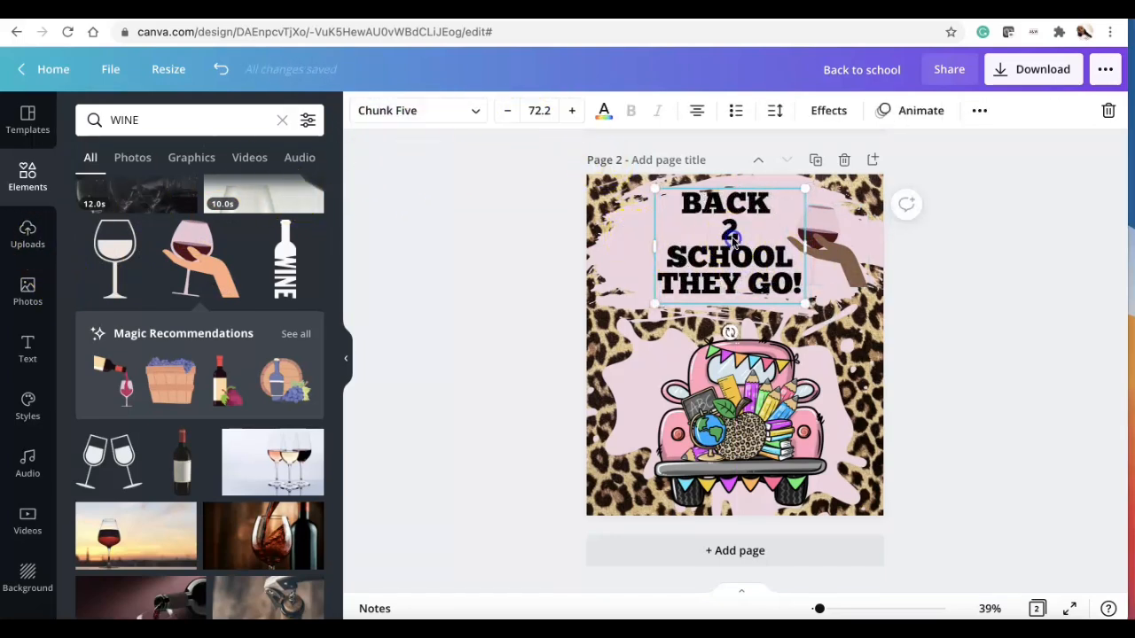
drag(732, 237, 739, 236)
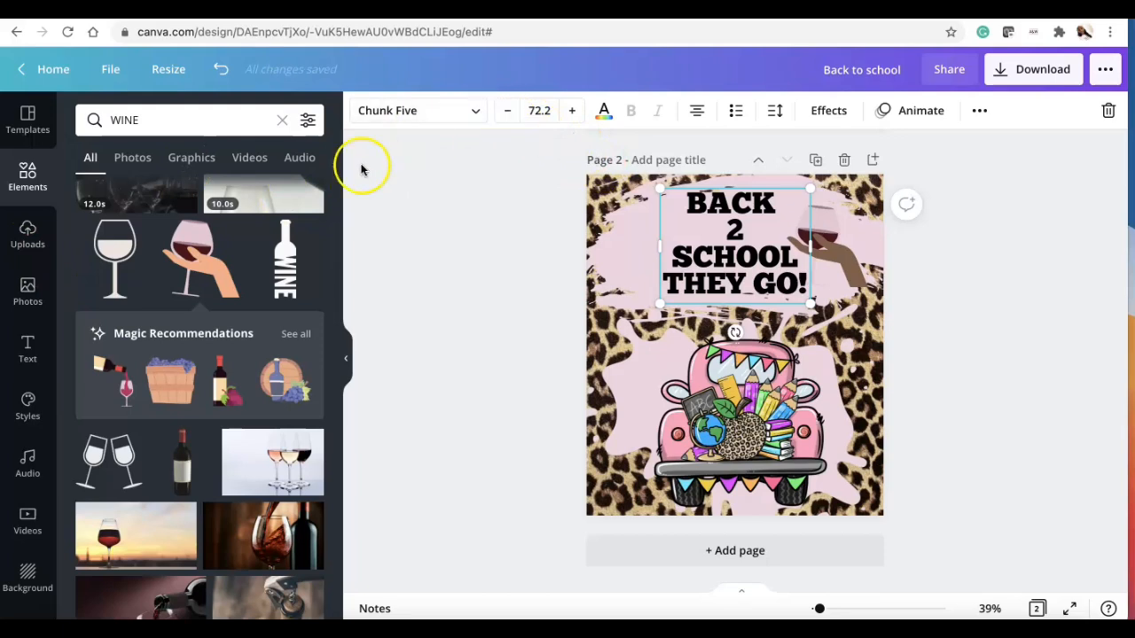
Step: Add a new heading text box reading #MOMLIFE below the main heading and set its font to Chunk Five
click(27, 348)
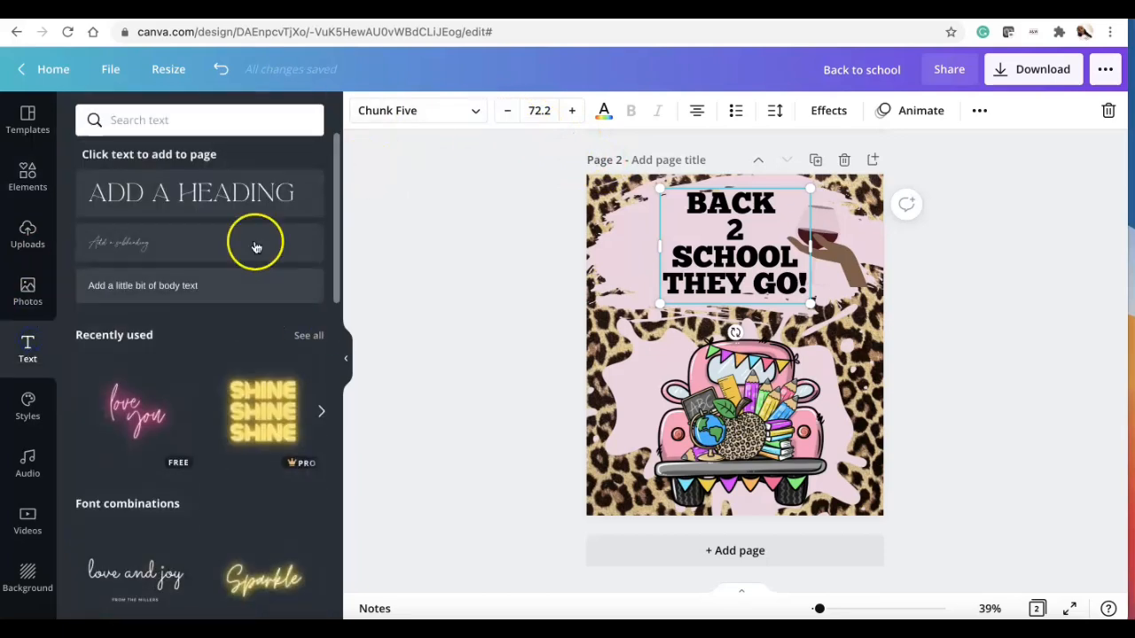
click(260, 201)
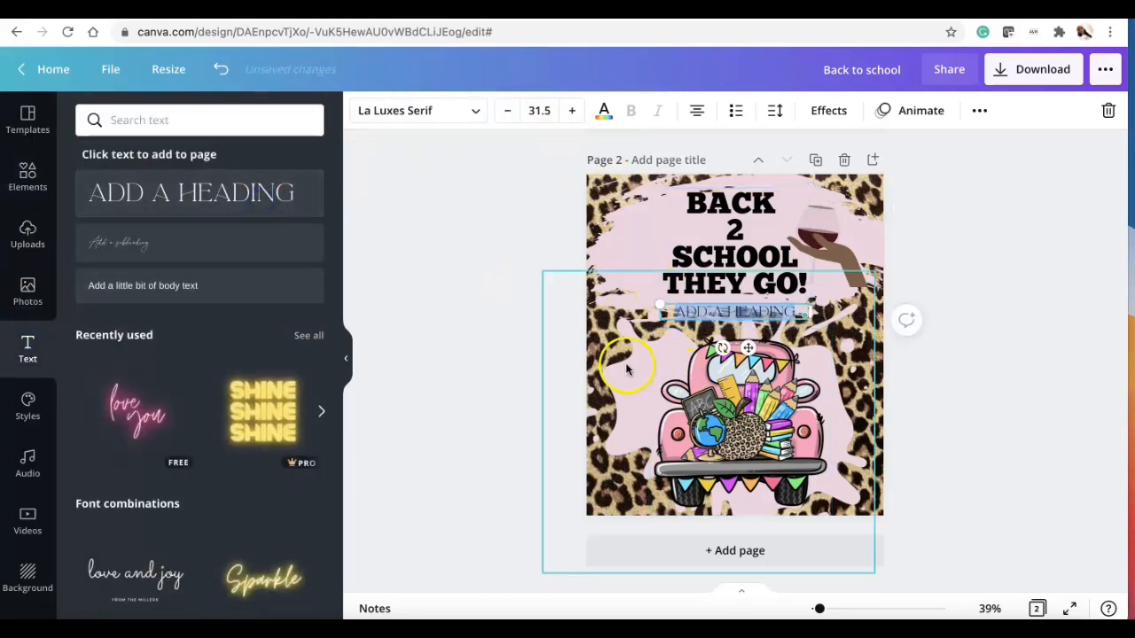
triple_click(717, 310)
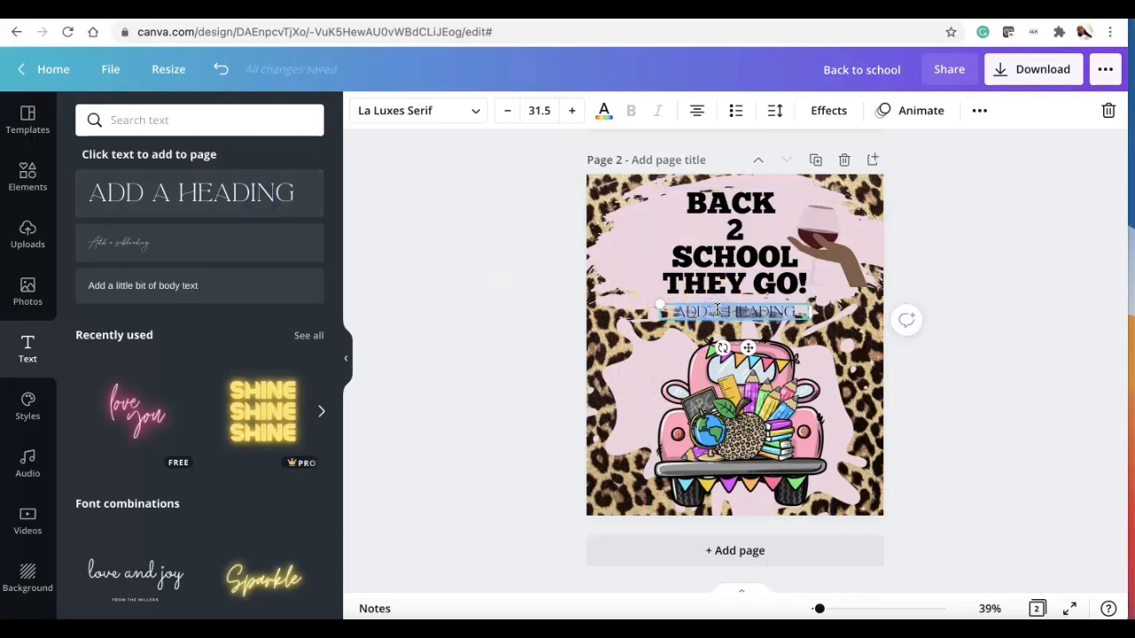
key(BackSpace)
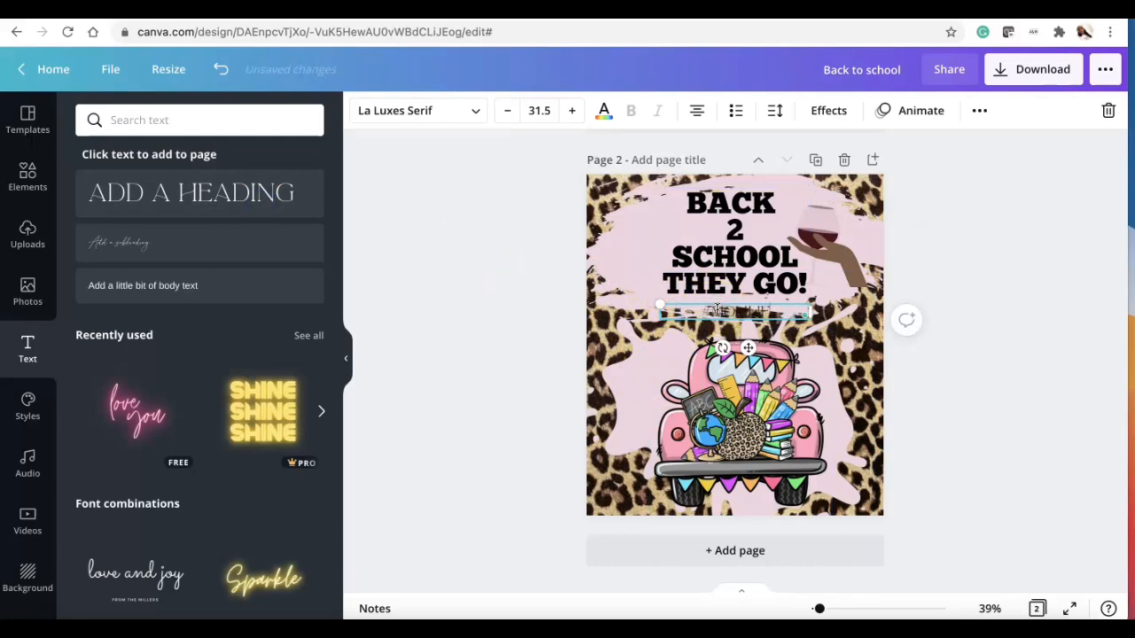
click(473, 110)
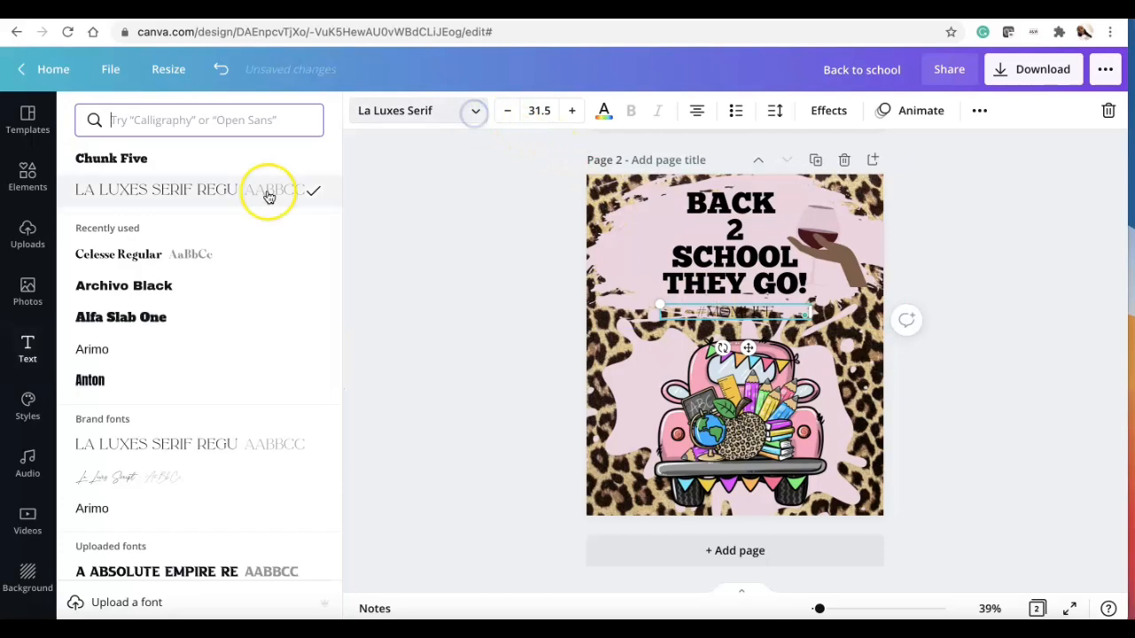
click(201, 167)
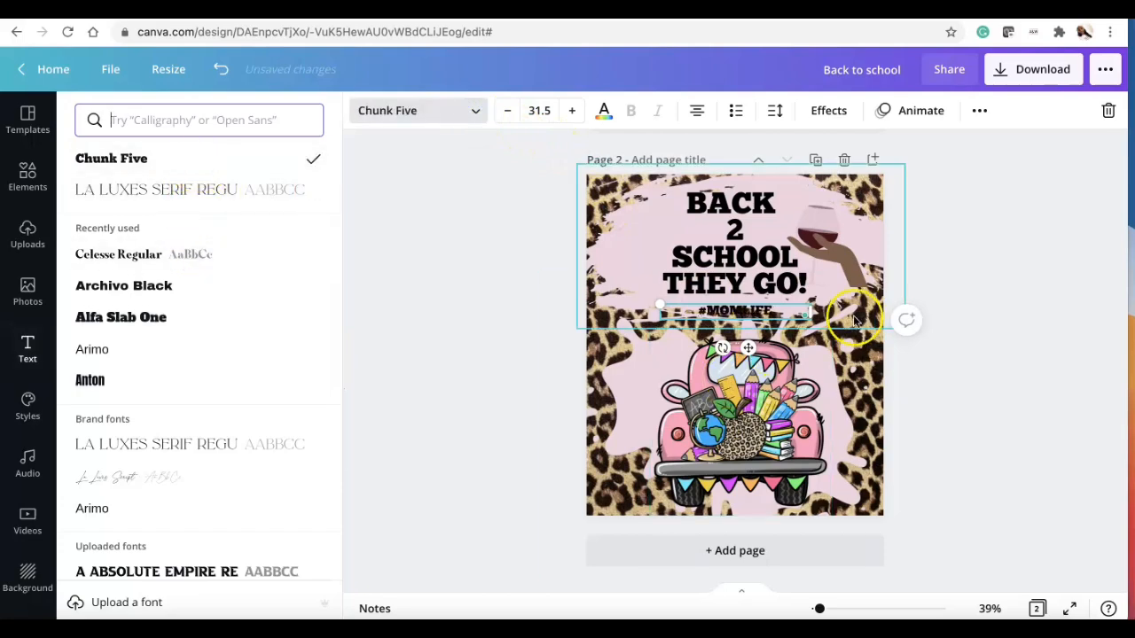
Step: Shift the main heading and the #MOMLIFE text slightly upward
drag(744, 268, 751, 260)
drag(751, 310, 750, 295)
click(675, 303)
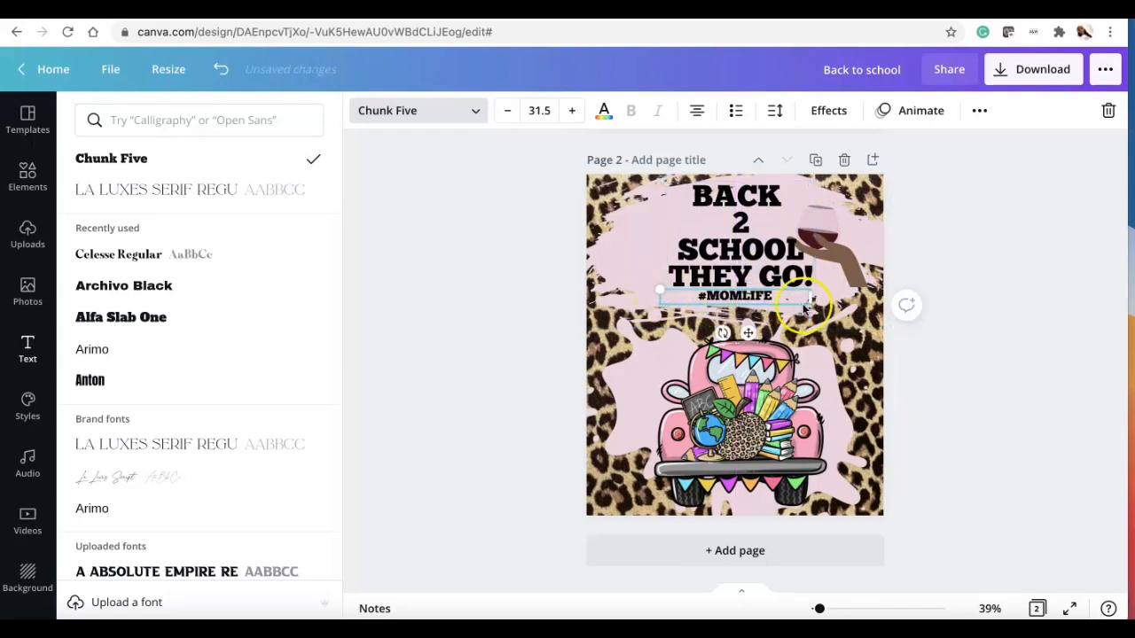
Step: Enlarge the top pink splash so it extends further down and beyond the page edges
click(606, 298)
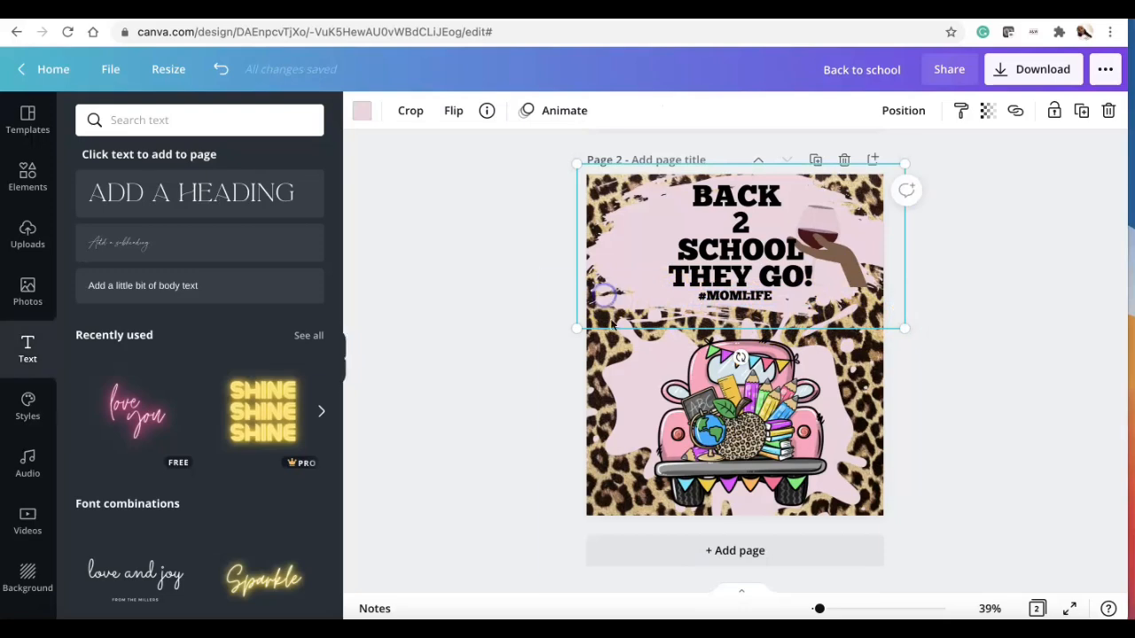
drag(577, 335, 570, 372)
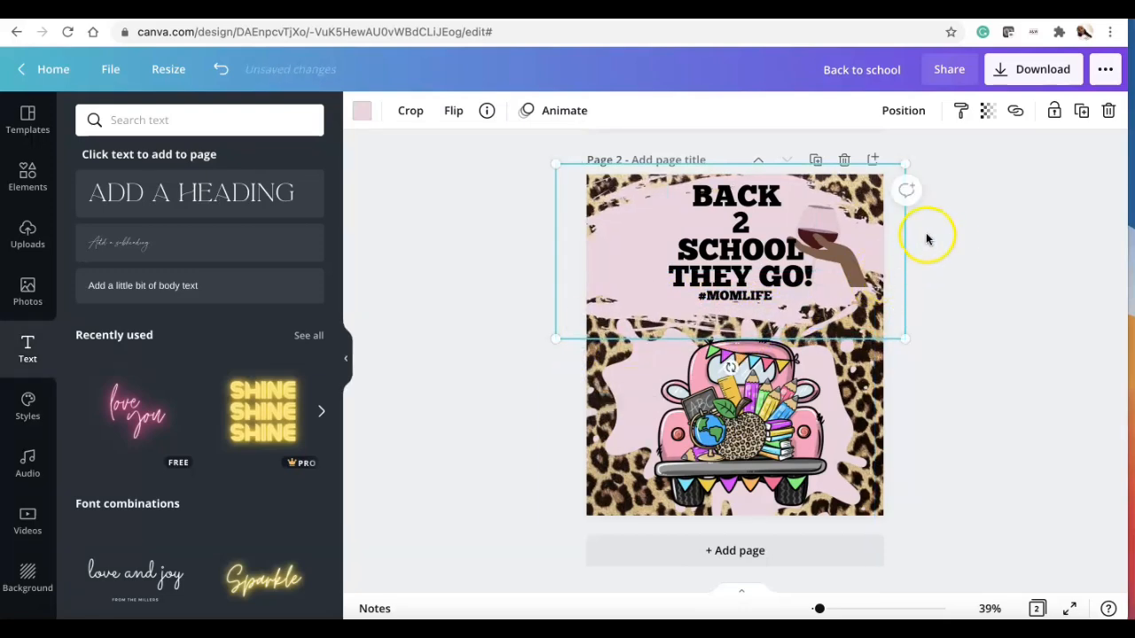
drag(908, 165, 946, 128)
Step: Move the wine hand up and recolour its glass to the gold photo colour
drag(868, 209, 865, 191)
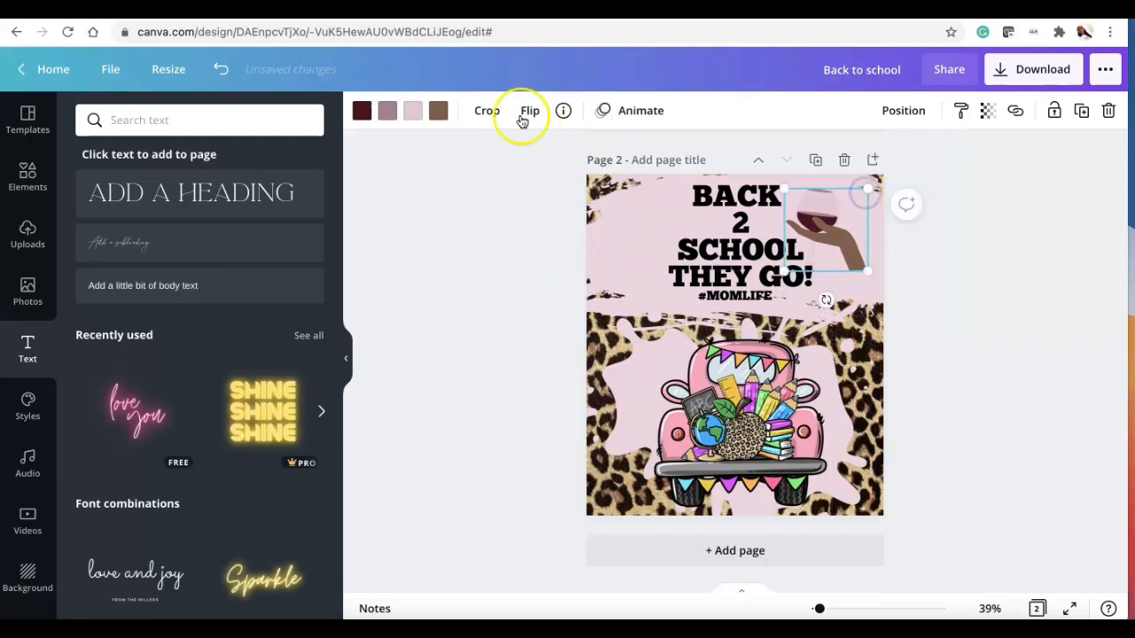
click(419, 116)
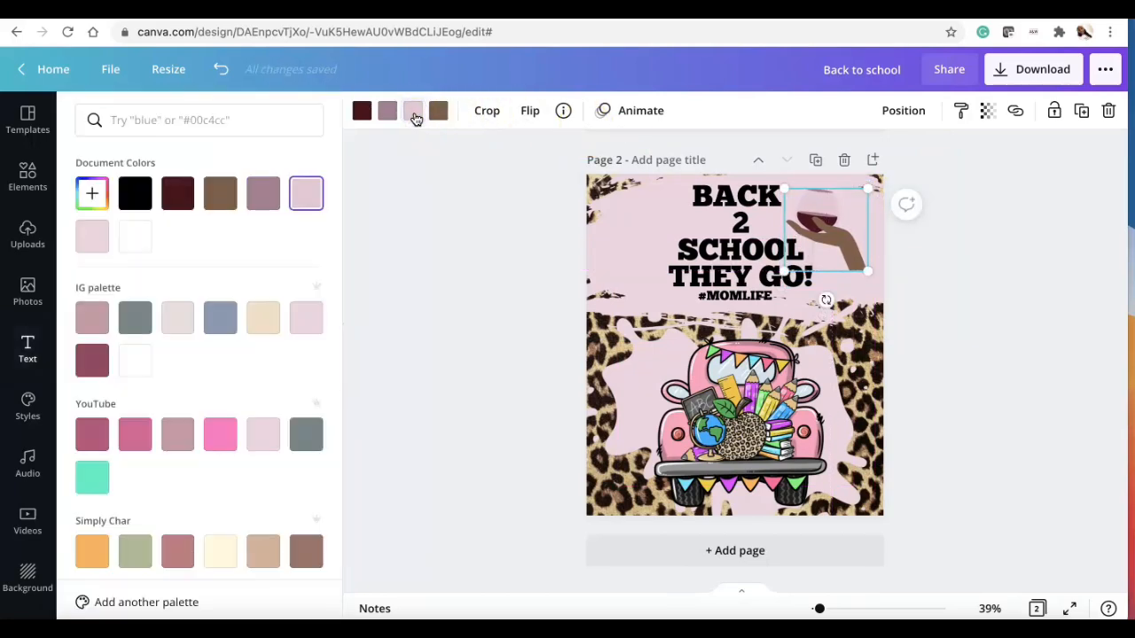
click(263, 434)
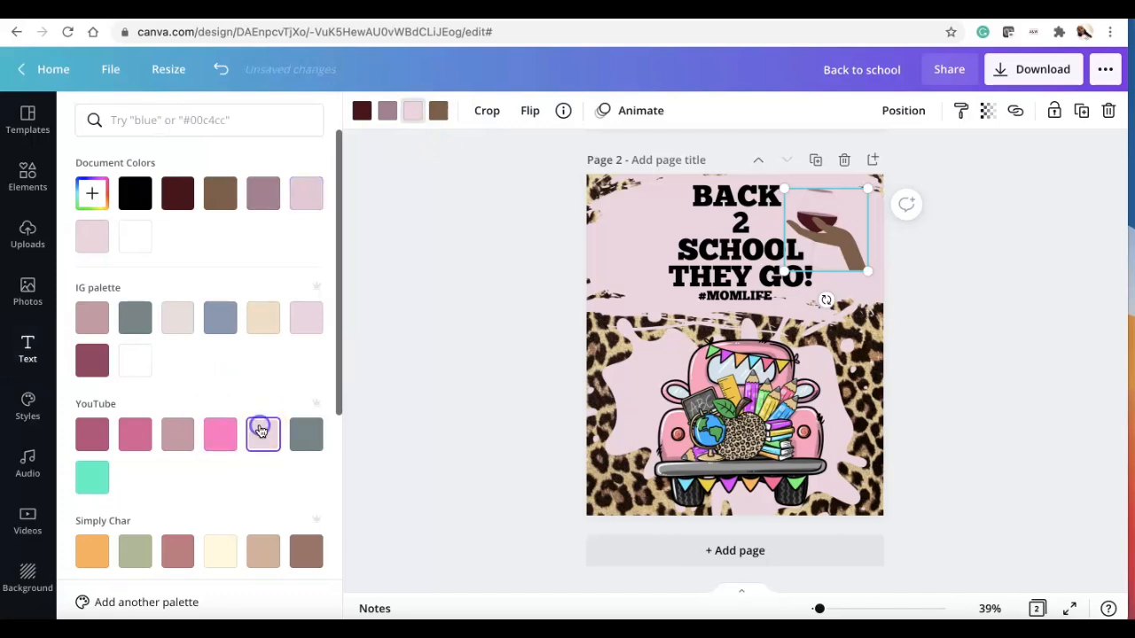
click(262, 209)
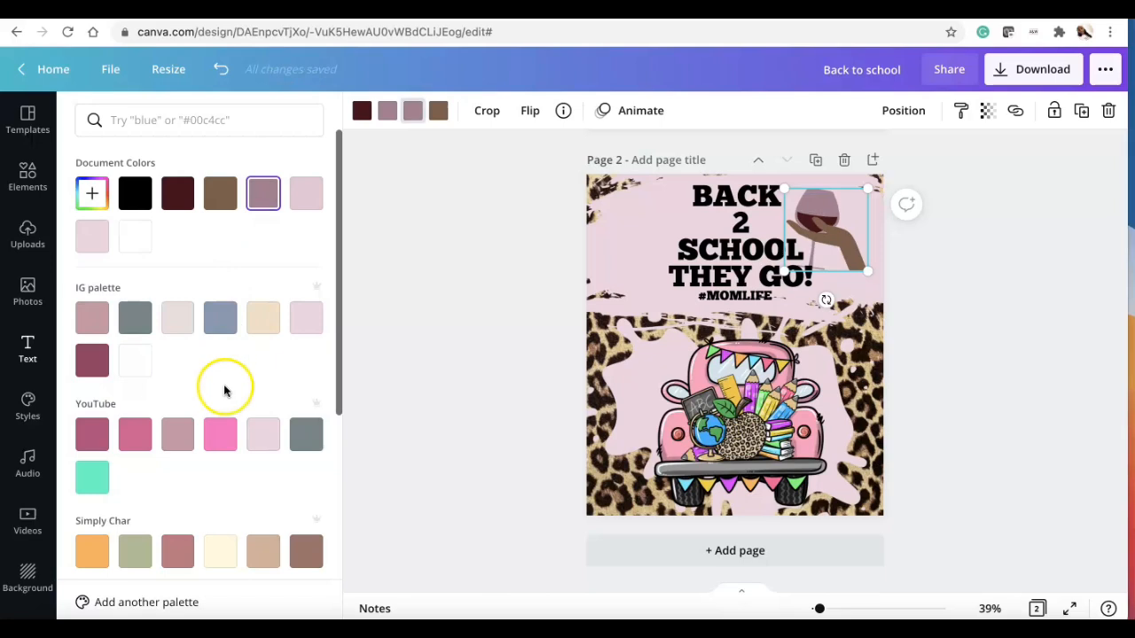
scroll(226, 428, down, 3)
click(134, 452)
click(312, 446)
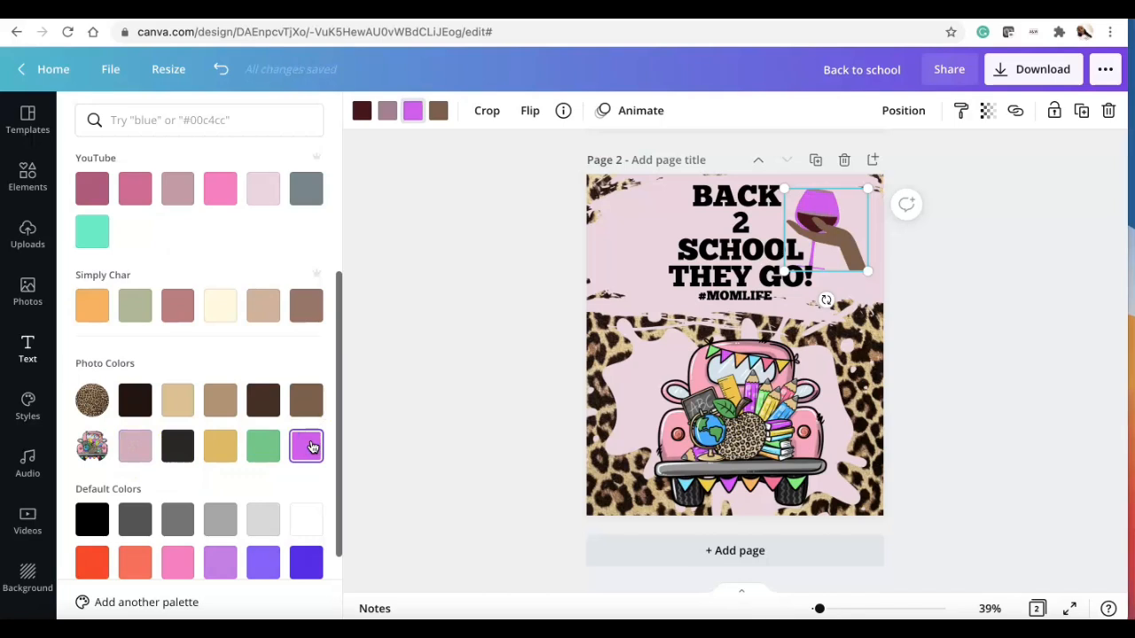
scroll(304, 446, down, 1)
click(263, 405)
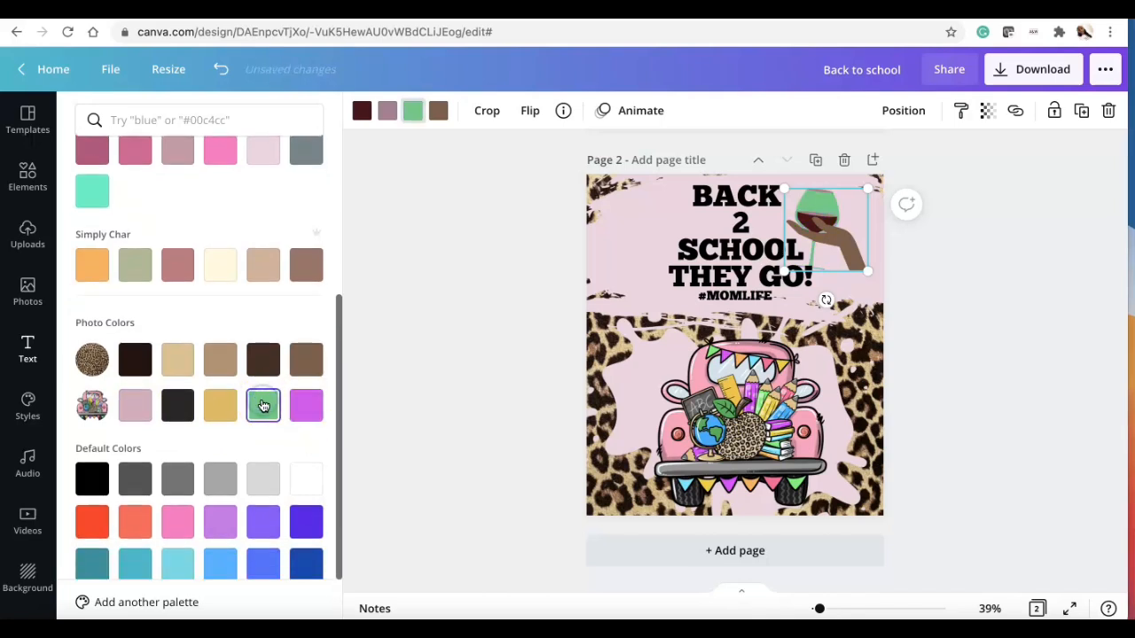
click(301, 408)
click(216, 405)
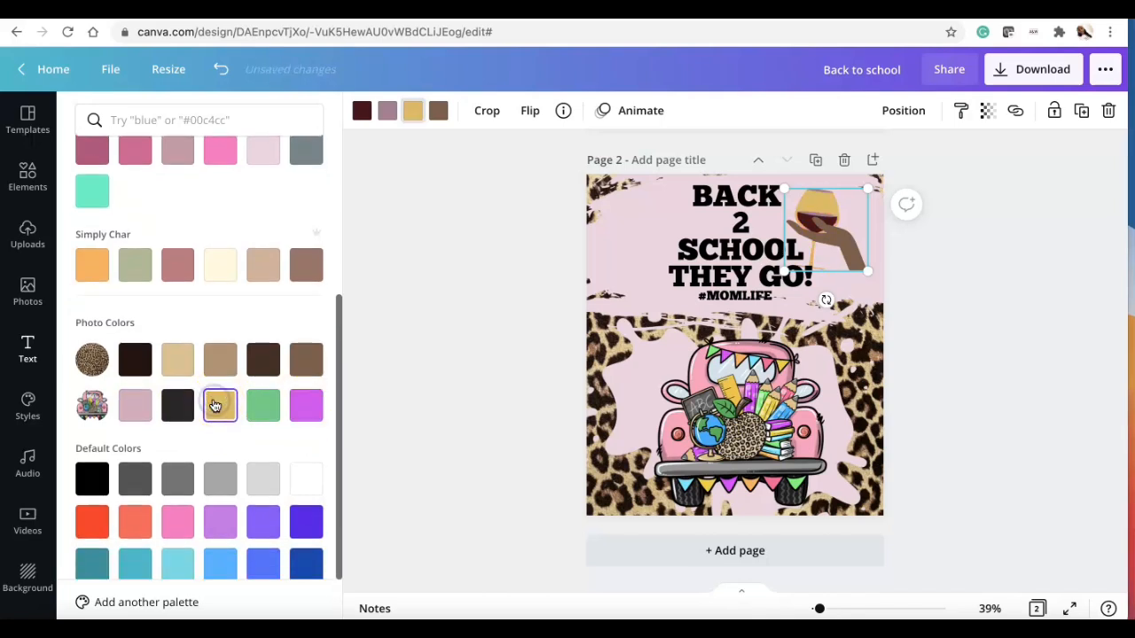
Step: Reposition and enlarge the wine hand graphic in the top-right corner
mouse_move(839, 222)
mouse_down()
mouse_move(856, 221)
mouse_move(835, 214)
mouse_up()
mouse_move(862, 263)
mouse_down()
mouse_move(888, 303)
mouse_move(849, 266)
mouse_up()
click(942, 362)
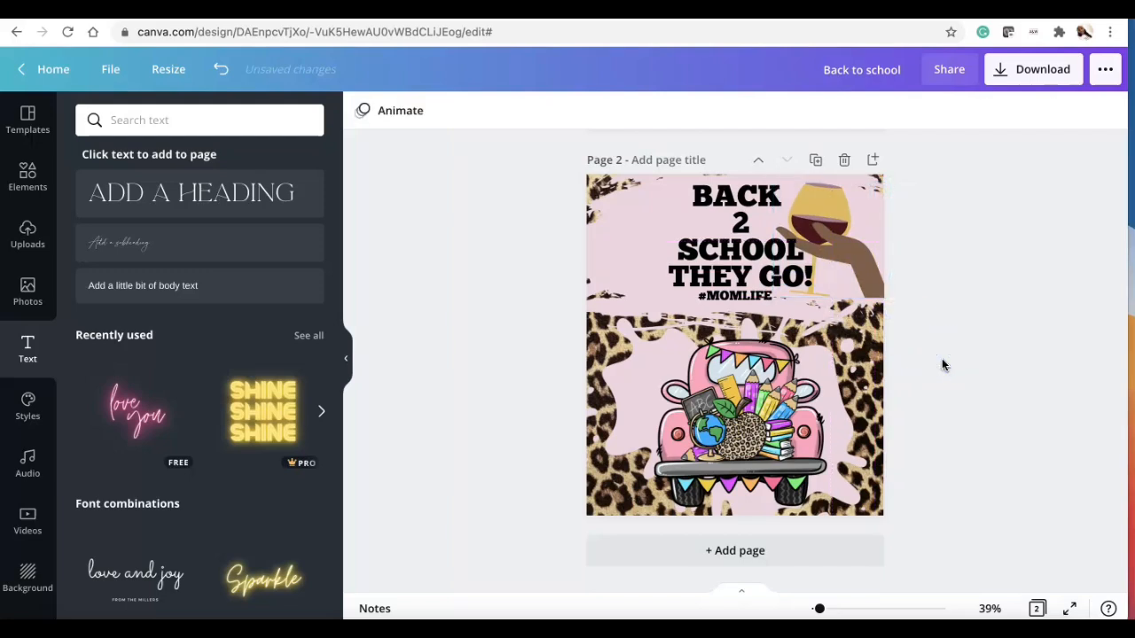
Step: Narrow the #MOMLIFE box, rotate it diagonally and place it in the upper-left corner beside the heading
click(763, 297)
drag(811, 297, 780, 296)
click(767, 251)
drag(767, 251, 764, 250)
drag(776, 307, 683, 262)
drag(614, 298, 646, 296)
drag(680, 188, 660, 223)
drag(622, 260, 641, 239)
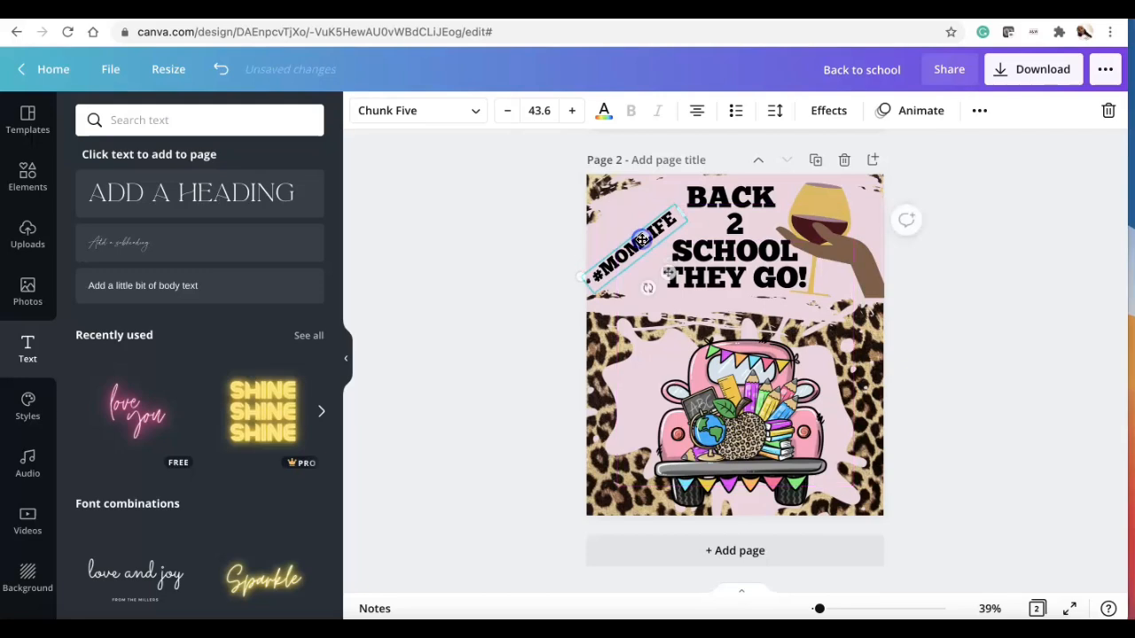
Step: Change the #MOMLIFE font to Friday-Night
click(479, 115)
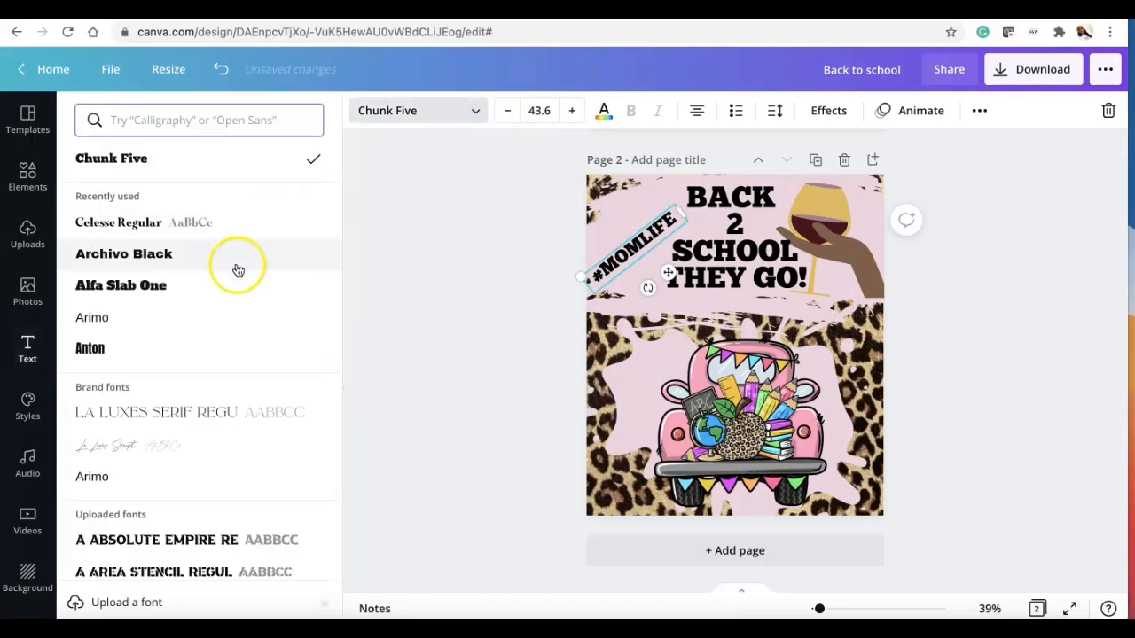
scroll(236, 266, down, 3)
scroll(237, 270, down, 1)
click(229, 313)
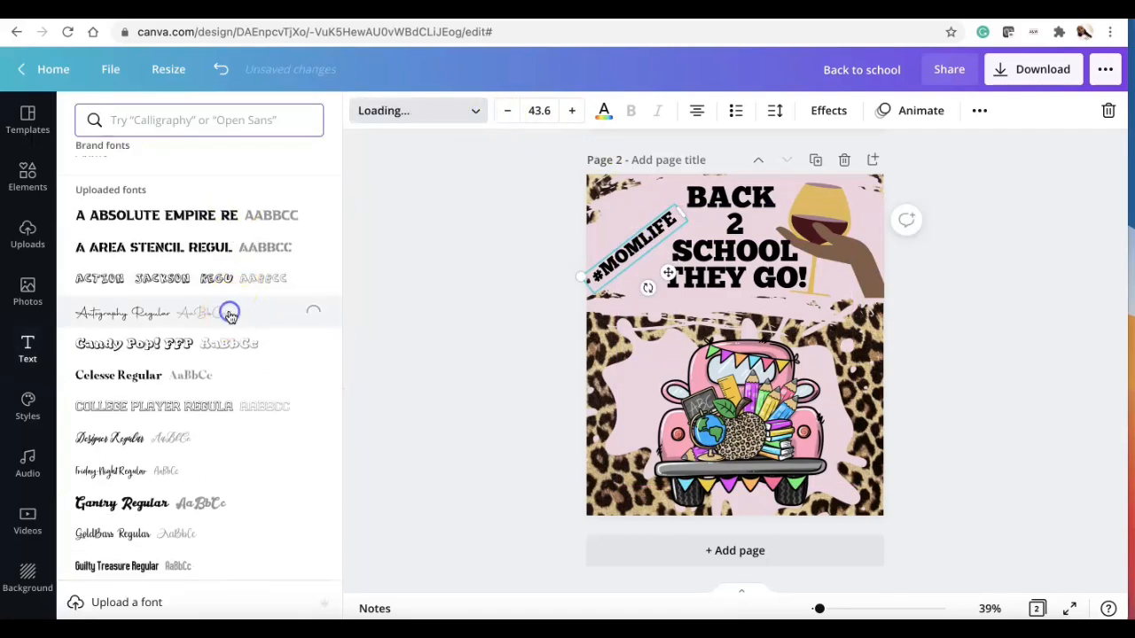
scroll(229, 317, down, 1)
click(221, 346)
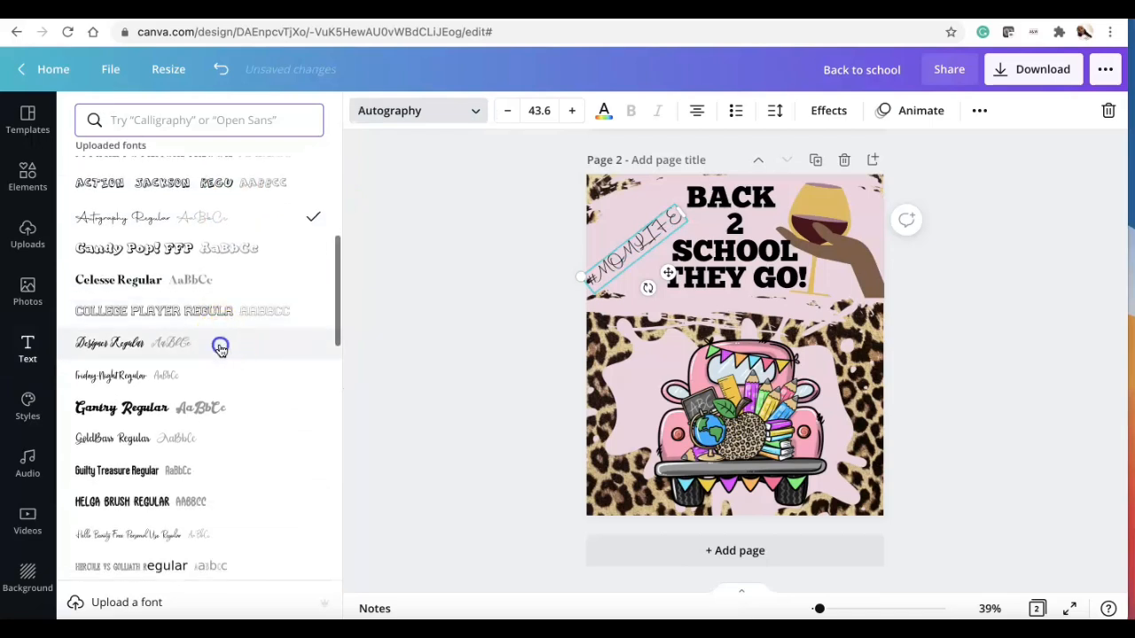
click(218, 375)
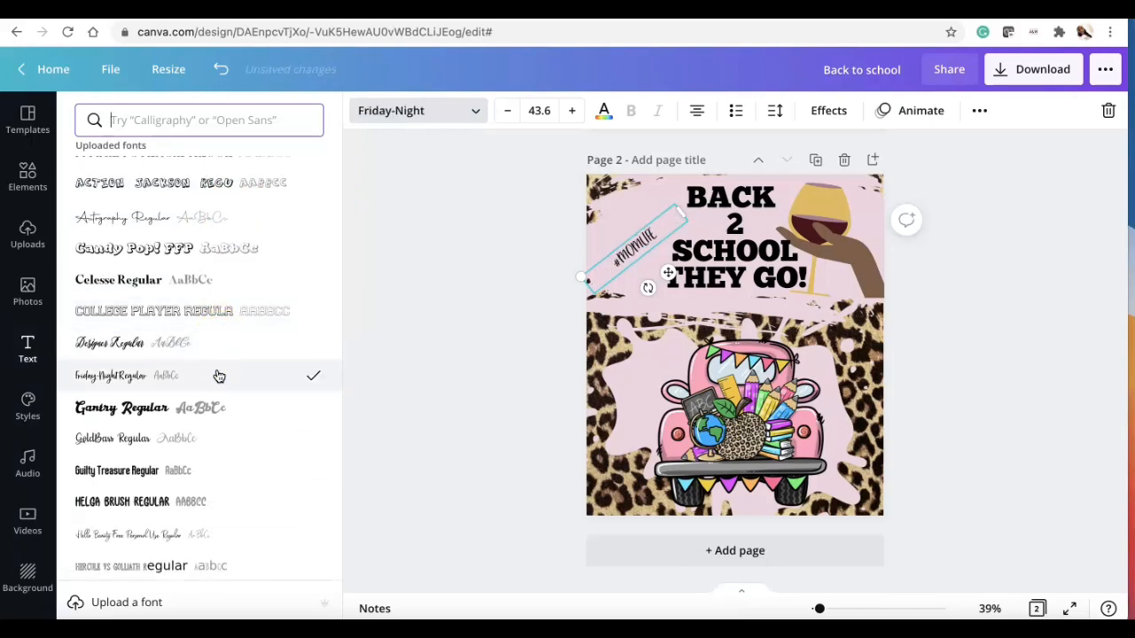
Step: Enlarge the #MOMLIFE text to about size 62.9 and reposition it in the upper-left area
drag(688, 209, 643, 213)
drag(622, 253, 631, 249)
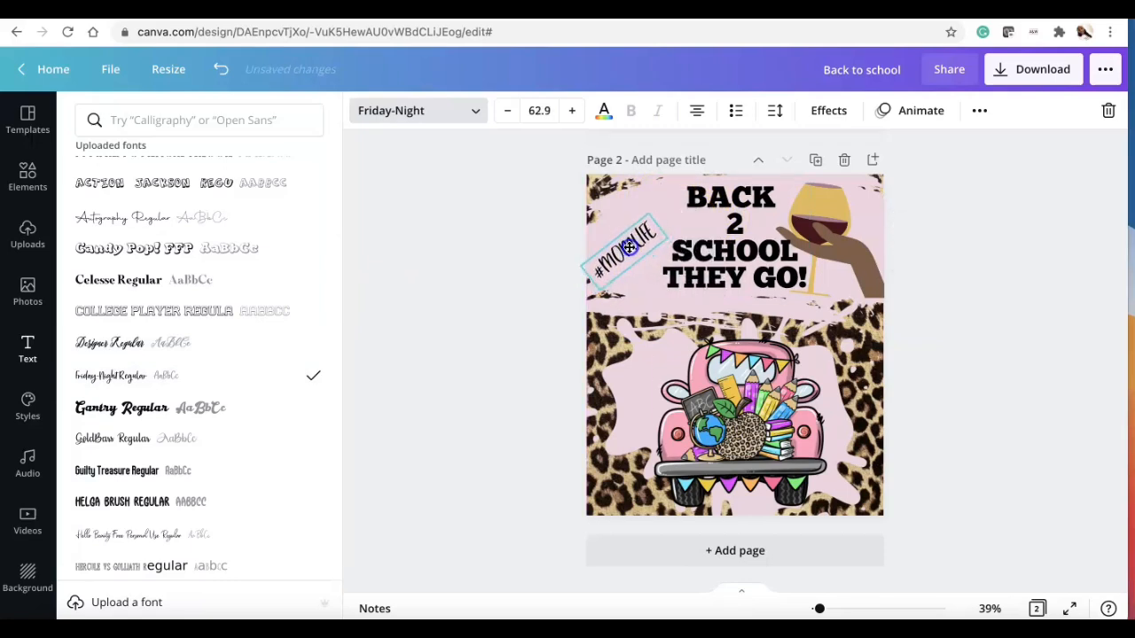
click(981, 372)
Step: Nudge the main heading slightly down and the wine hand slightly right
drag(750, 273, 747, 280)
click(945, 323)
drag(852, 271, 859, 272)
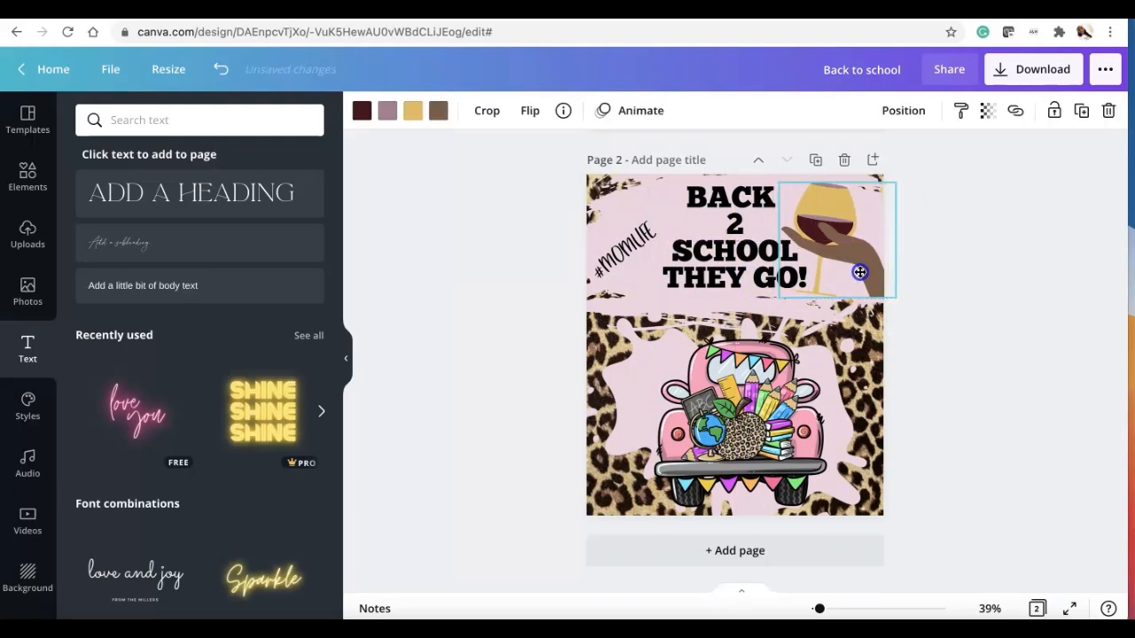
click(919, 338)
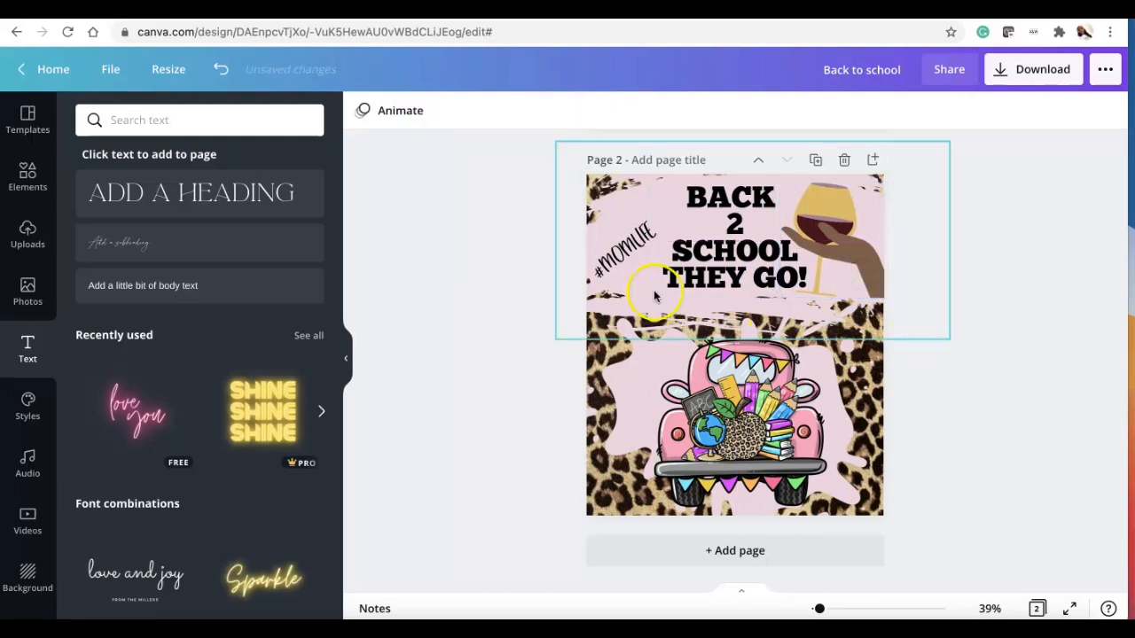
Step: Nudge the #MOMLIFE text slightly to line it up with the heading
click(641, 257)
drag(641, 256, 644, 258)
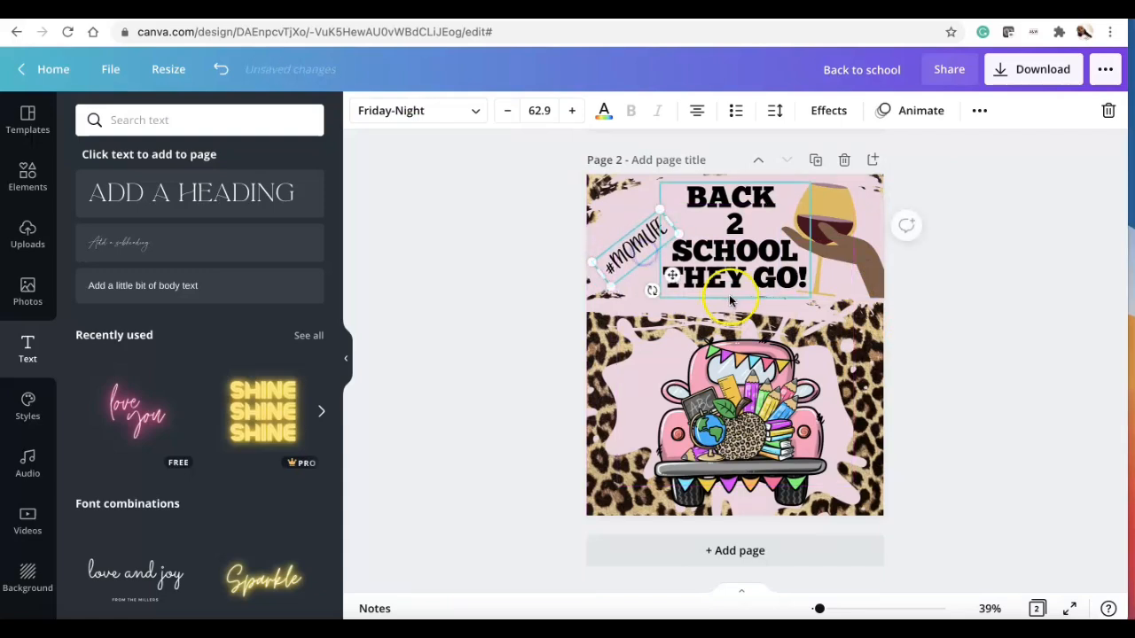
click(738, 294)
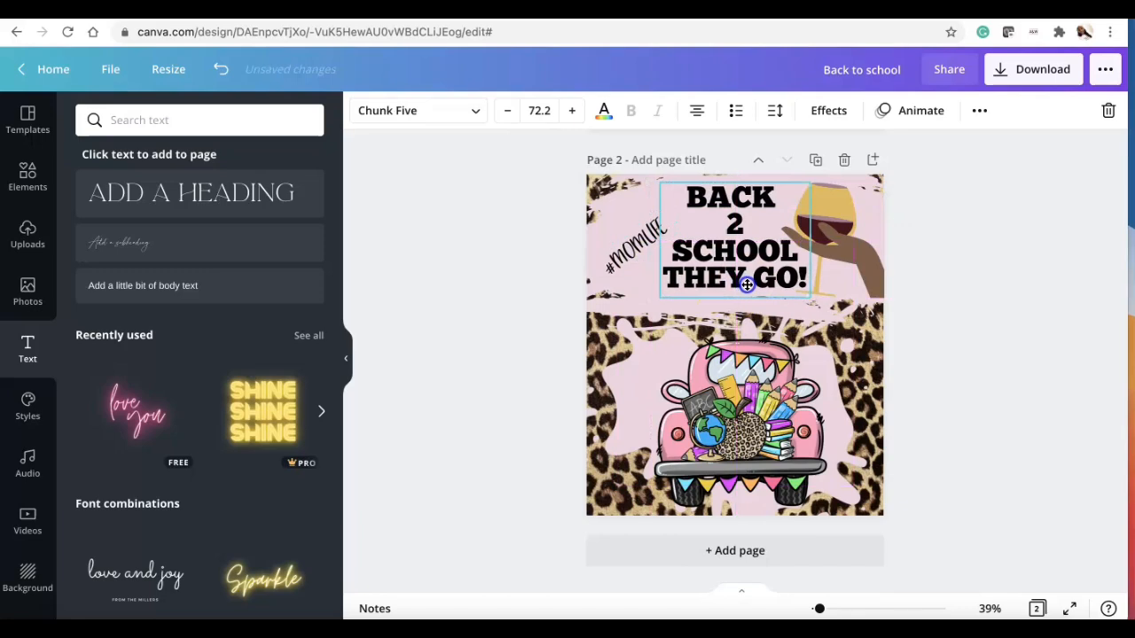
click(744, 433)
click(1022, 435)
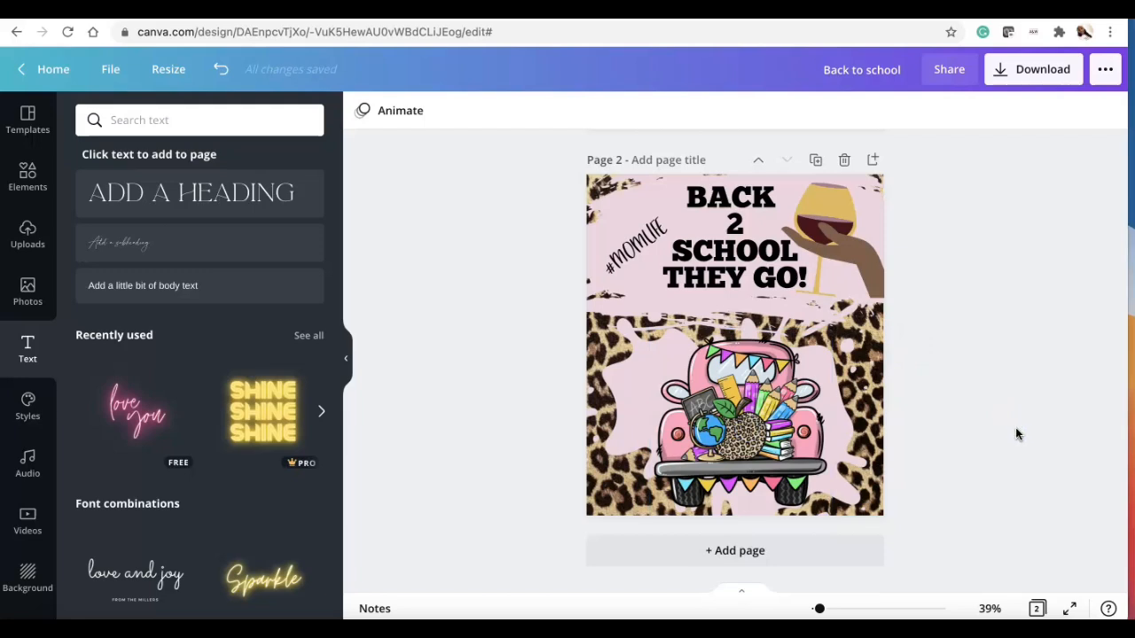
Step: Recolour the wine glass to the purple photo colour #d939f0
click(841, 211)
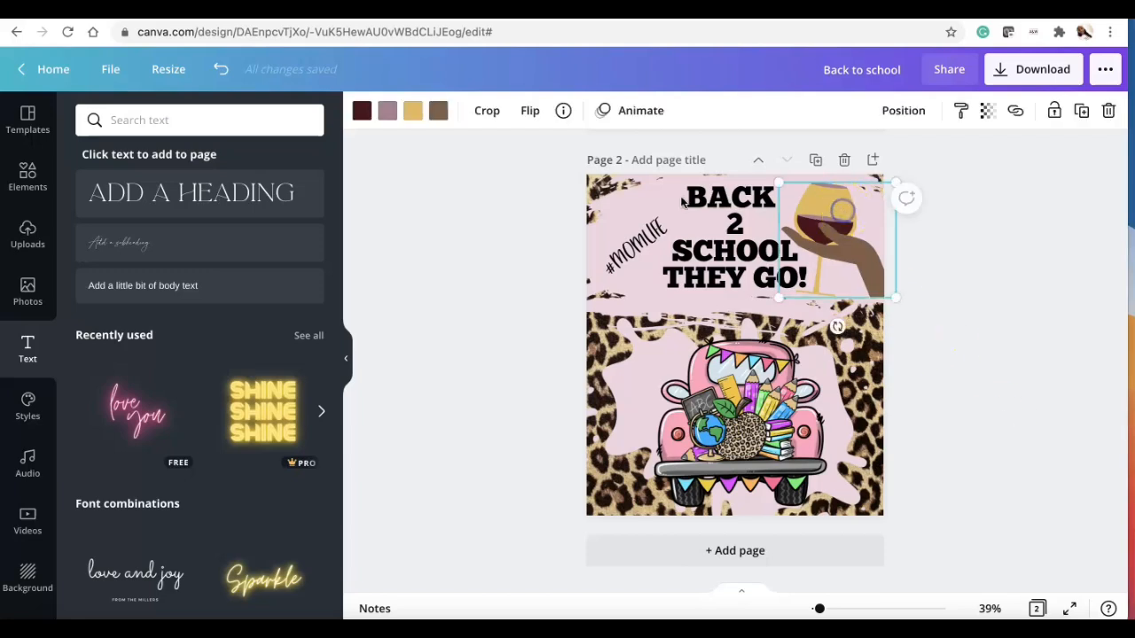
click(413, 110)
scroll(273, 396, down, 3)
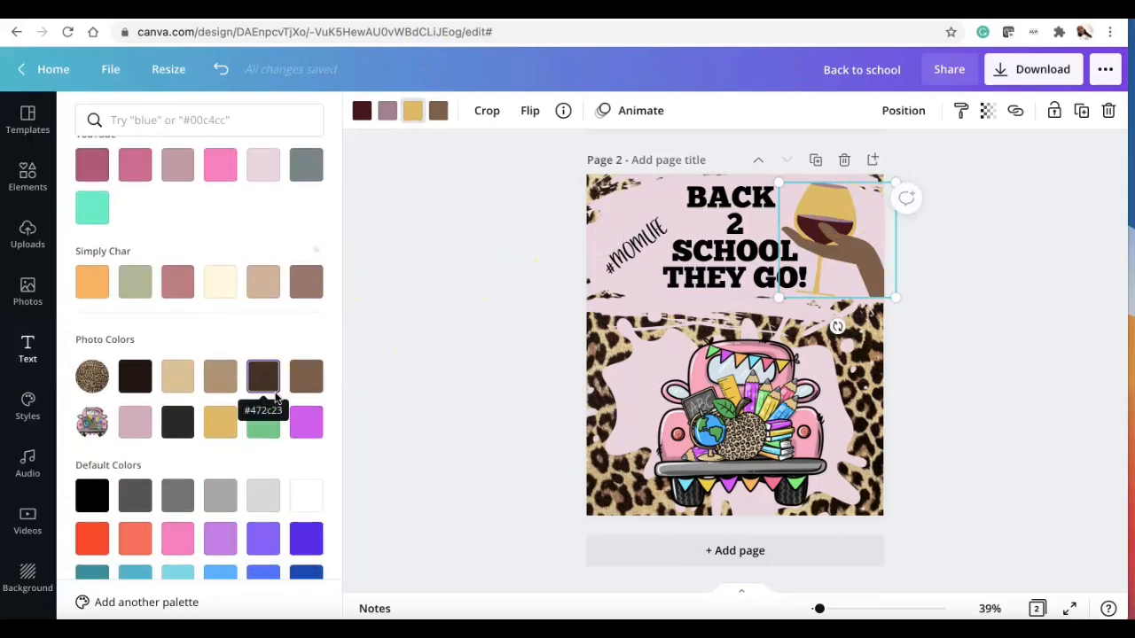
click(301, 424)
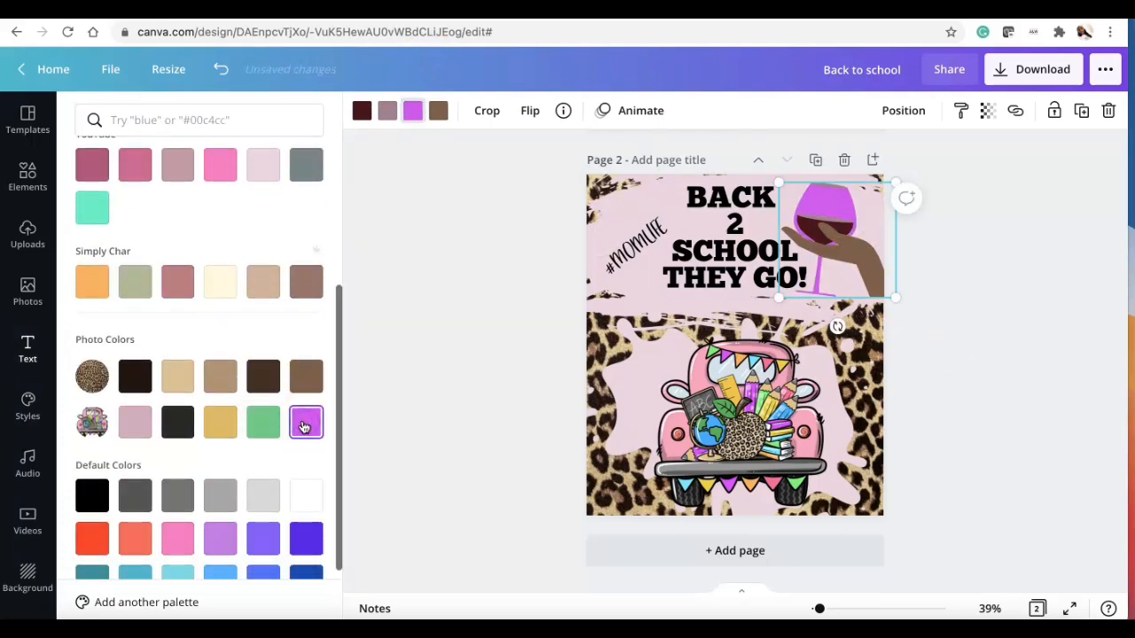
click(483, 270)
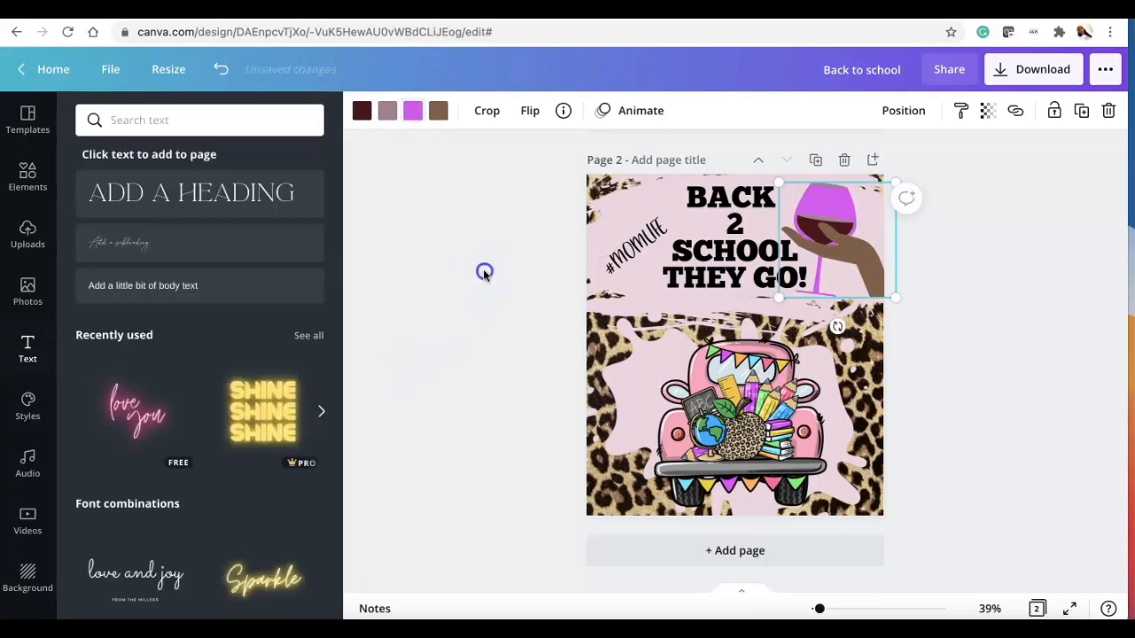
click(952, 311)
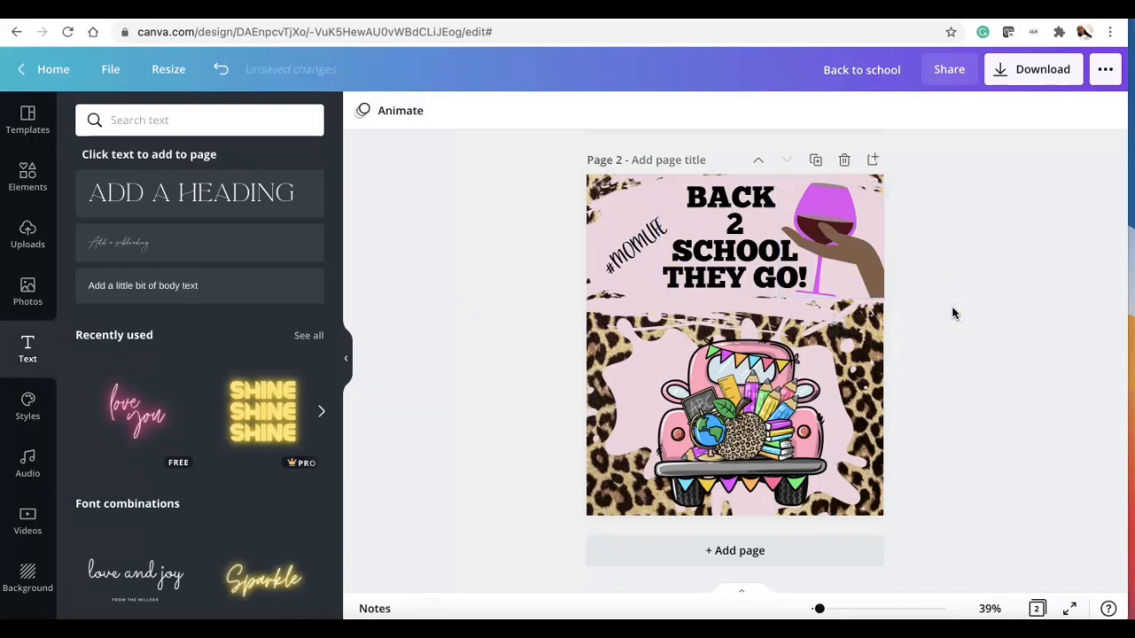
Step: Recolour the wine glass to the light pink photo colour
click(842, 202)
click(413, 119)
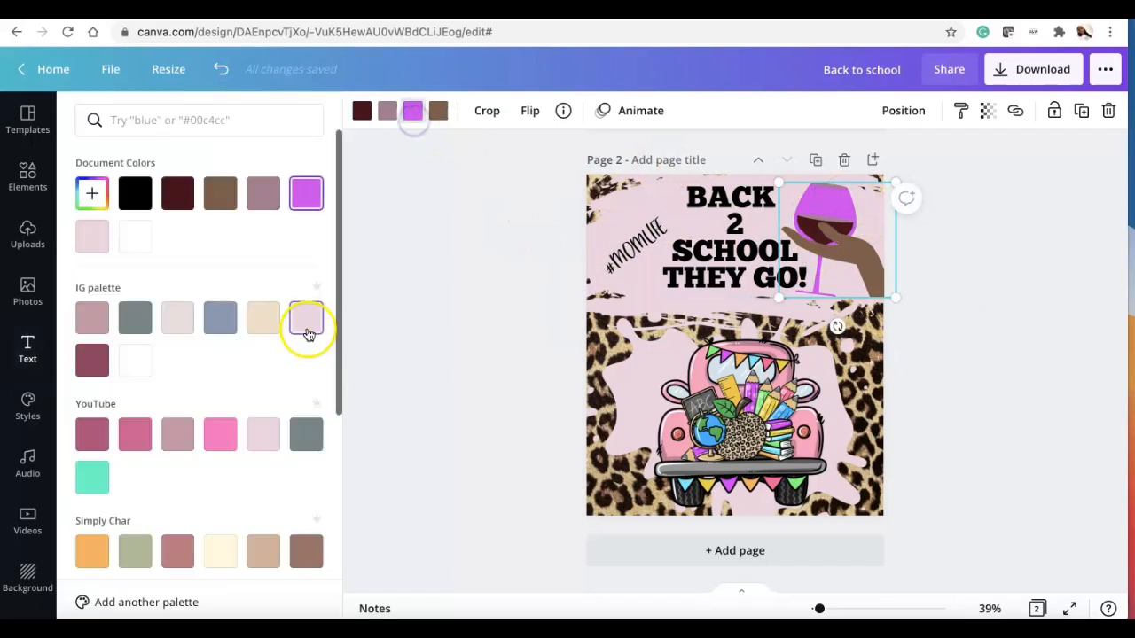
scroll(210, 381, down, 5)
click(135, 394)
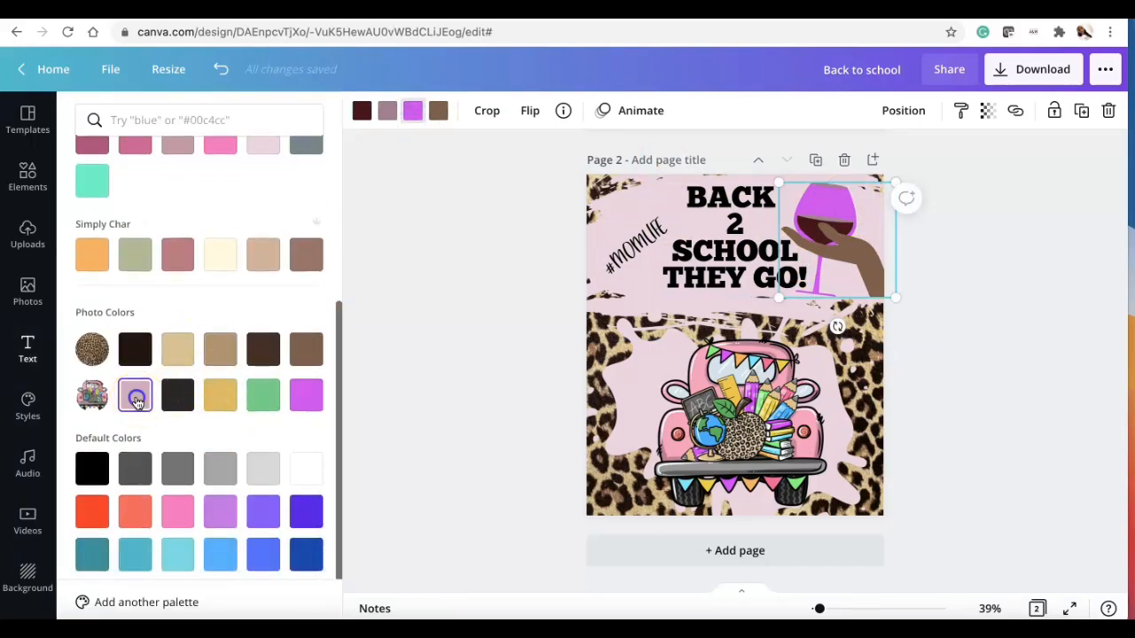
Step: Recolour the wine glass to the default pink colour
click(316, 394)
click(181, 544)
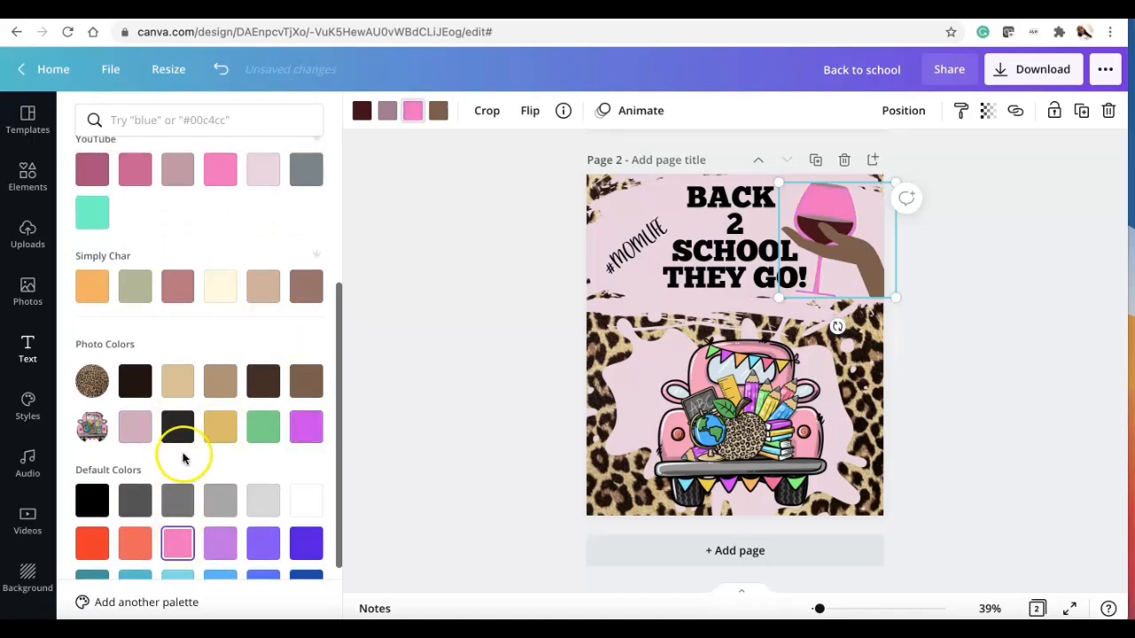
Step: Set the wine glass to a lighter custom pink, #F890D0, using the colour picker
scroll(183, 452, up, 2)
click(222, 317)
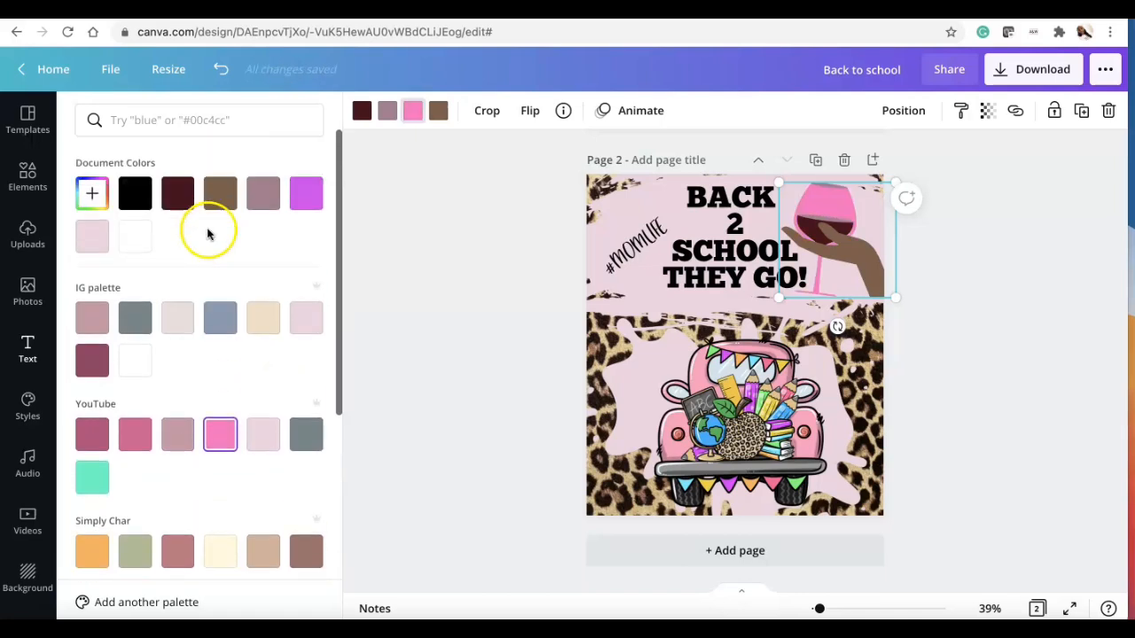
click(92, 193)
drag(212, 233, 179, 232)
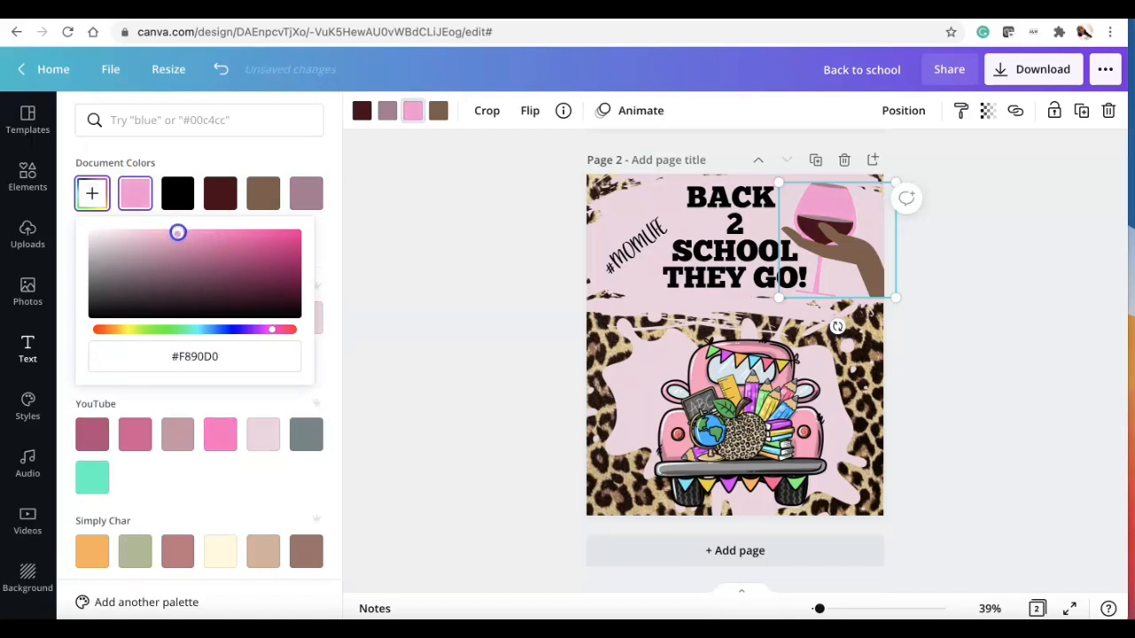
click(400, 228)
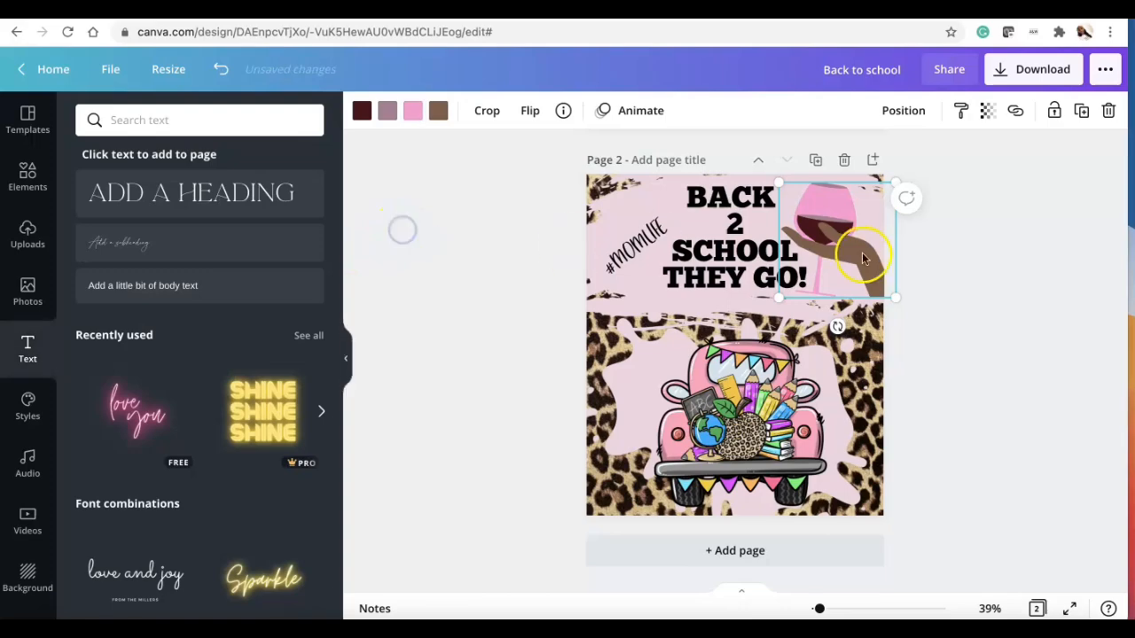
Step: Delete the first page holding the truck on a white background
click(978, 309)
scroll(978, 310, up, 1)
scroll(976, 308, up, 4)
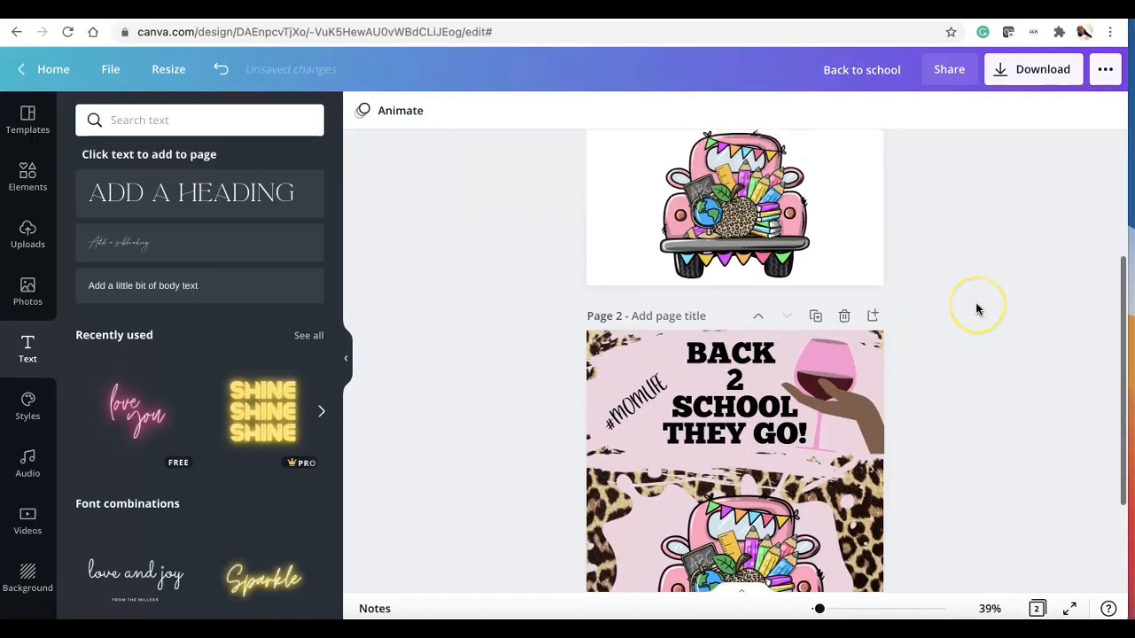
click(845, 173)
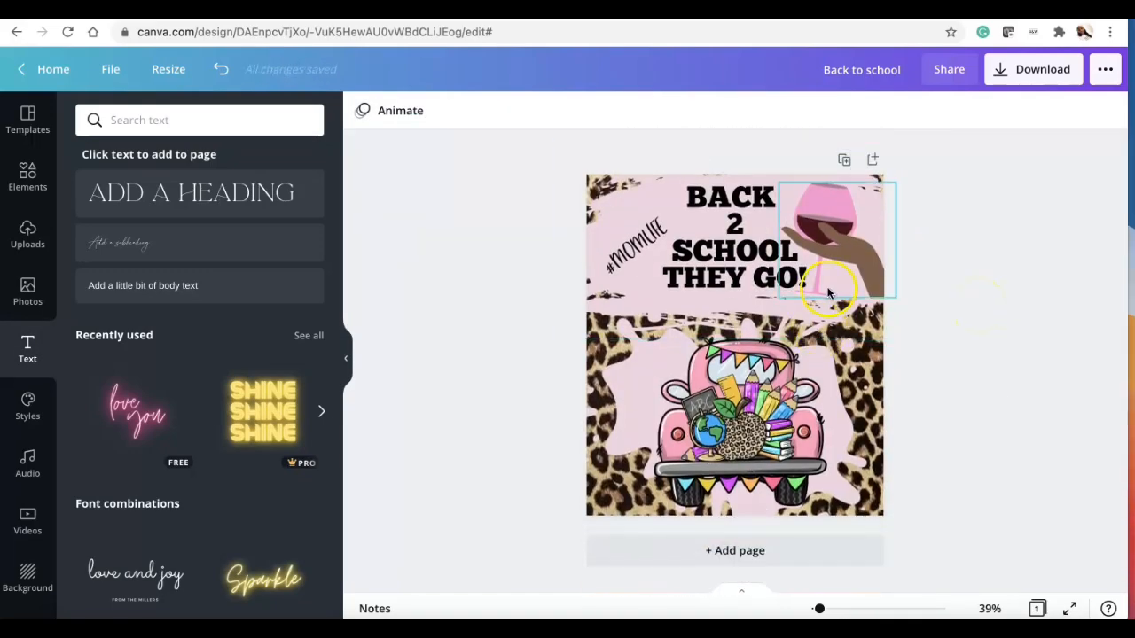
Step: Duplicate the design page and recolour the copy's wine glass to the gold photo colour
click(821, 244)
click(842, 161)
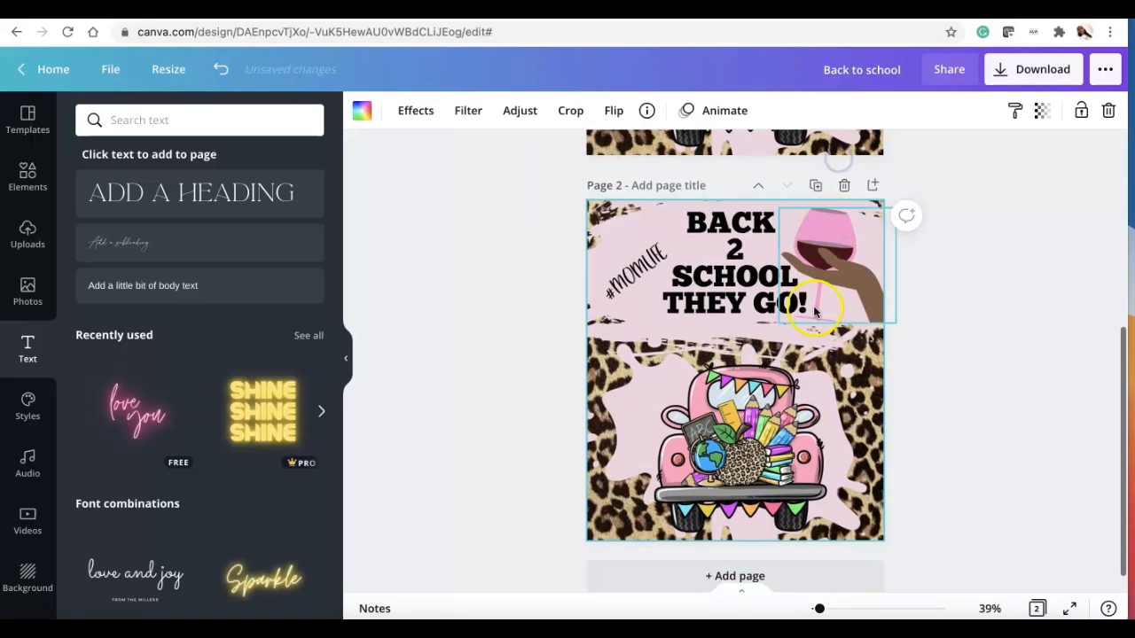
click(410, 112)
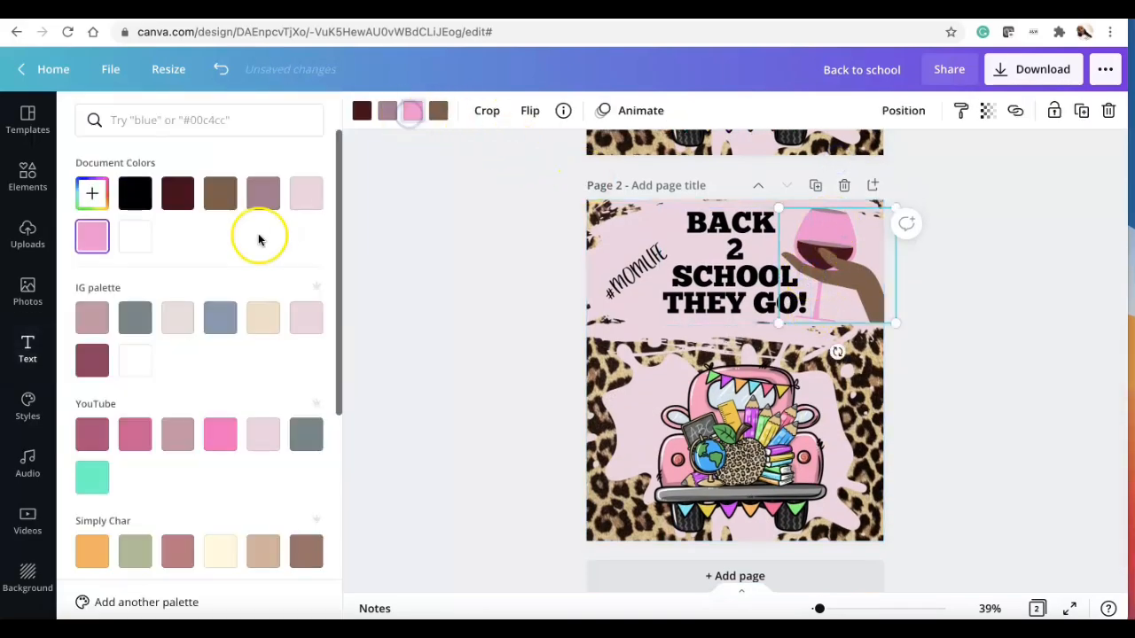
scroll(140, 359, down, 3)
click(93, 411)
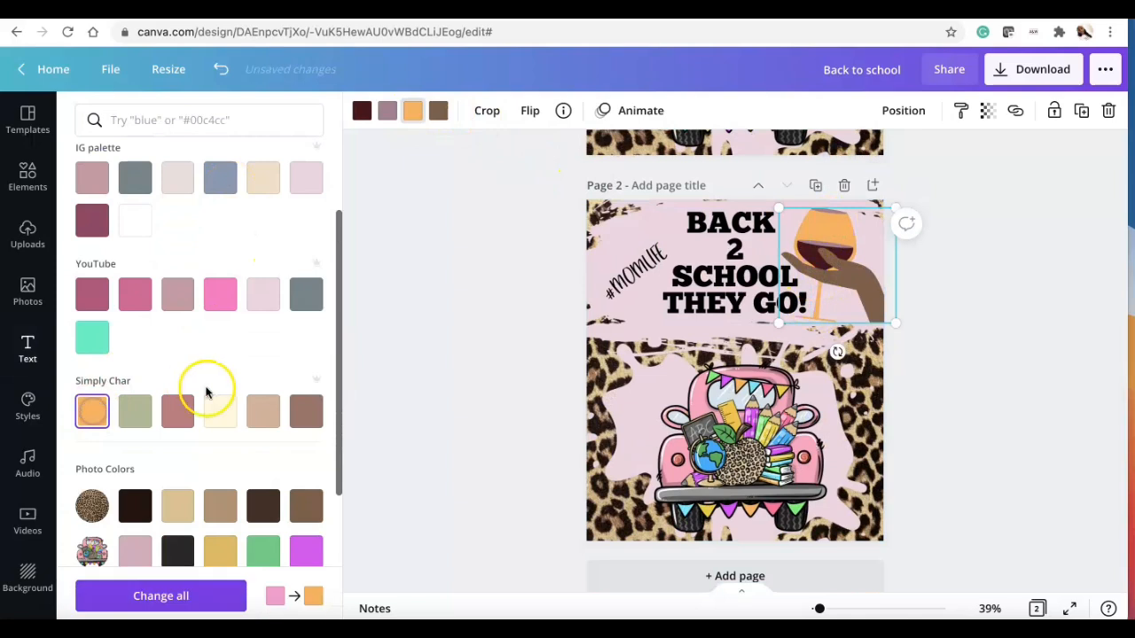
scroll(206, 387, down, 1)
click(222, 509)
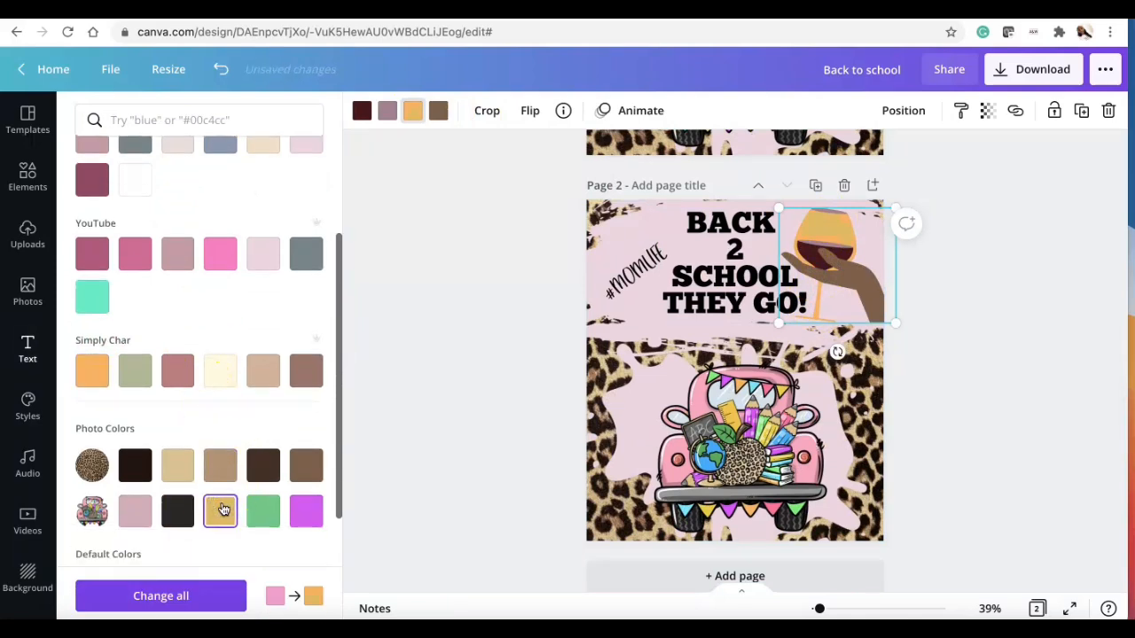
click(535, 257)
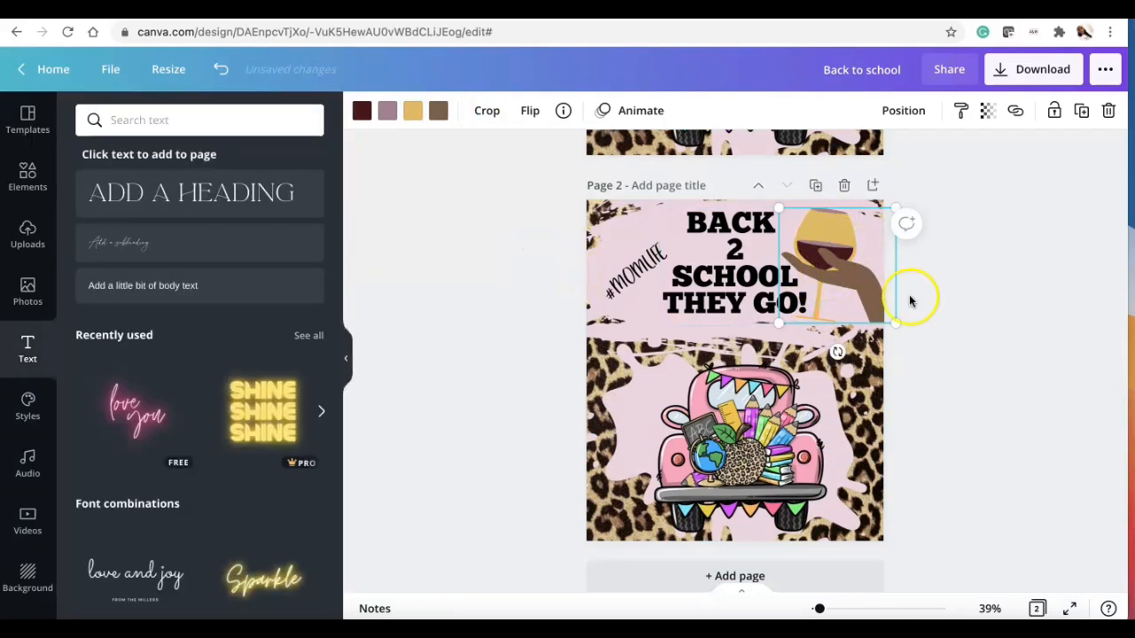
Step: Delete the first page with the pink wine glass, keeping the gold version
click(965, 342)
scroll(963, 339, up, 5)
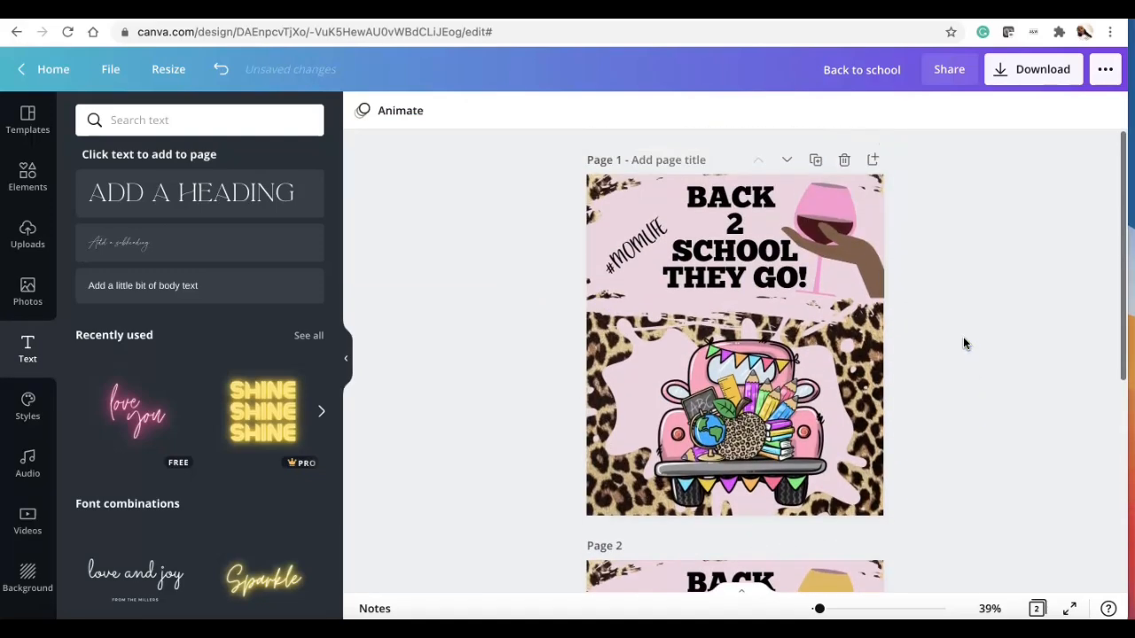
click(844, 159)
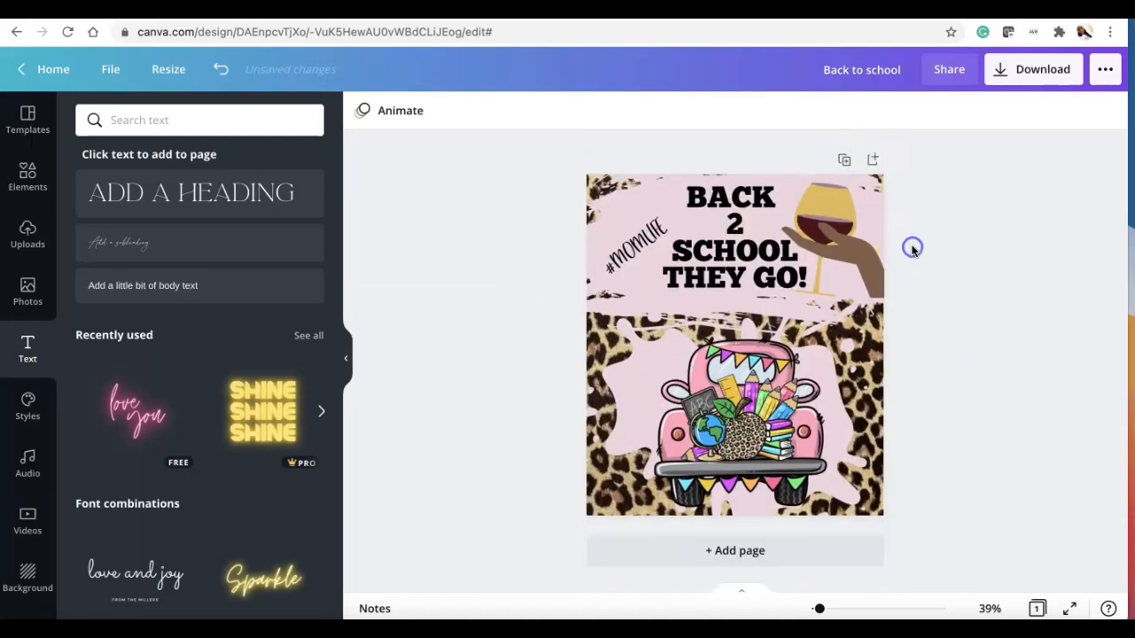